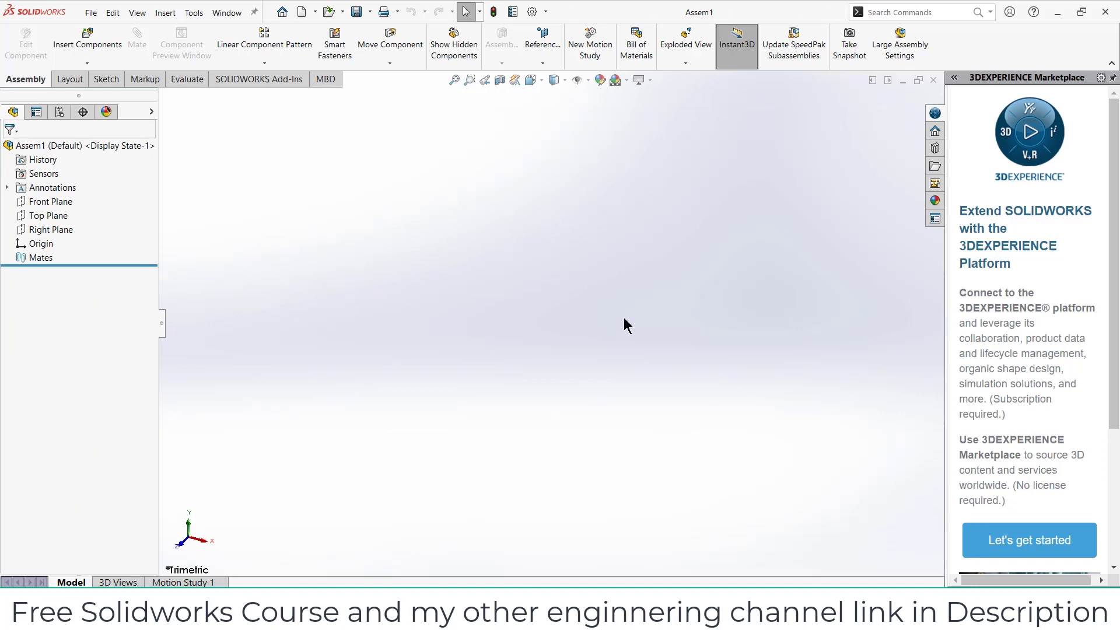
- Enable the Toolbox library and browse to ANSI Metric > Power Transmission > Gears
left_click(933, 150)
left_click(991, 130)
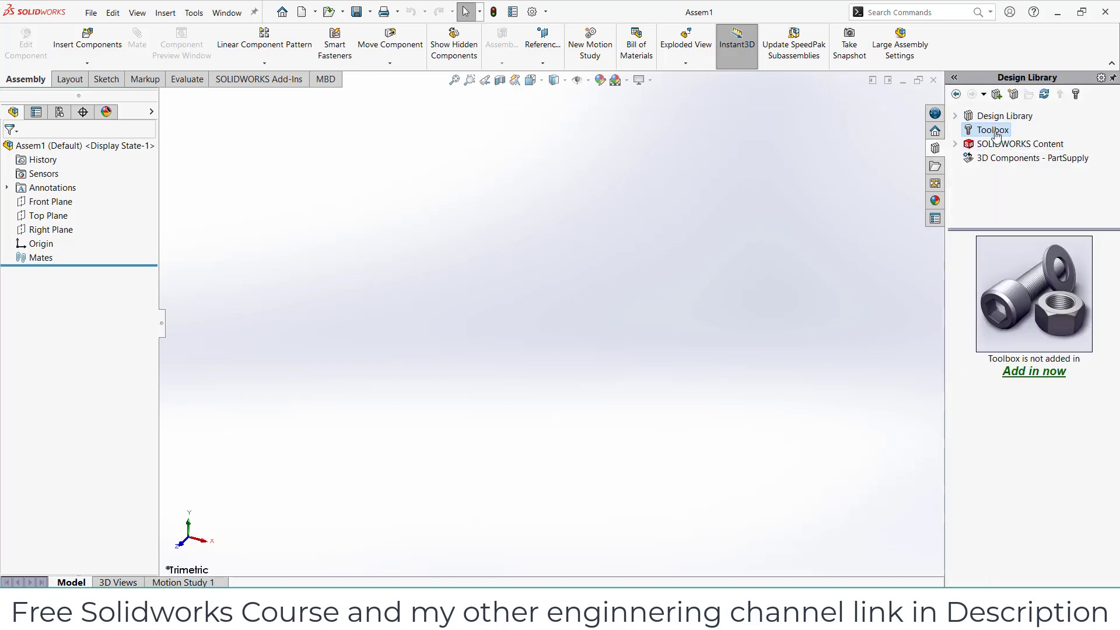
left_click(1043, 373)
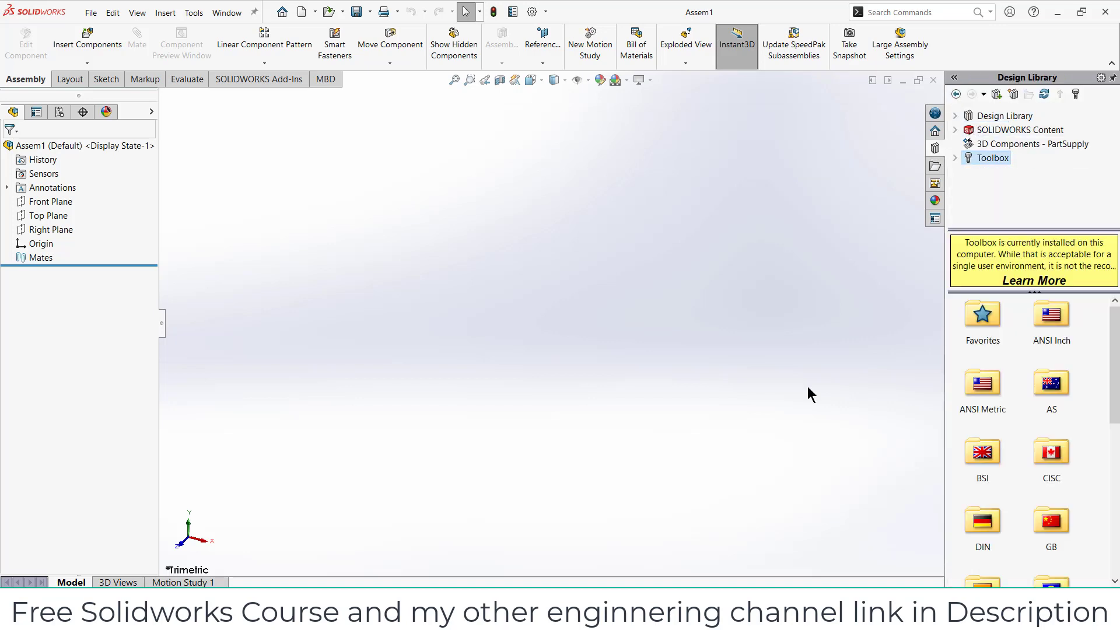
double_click(985, 386)
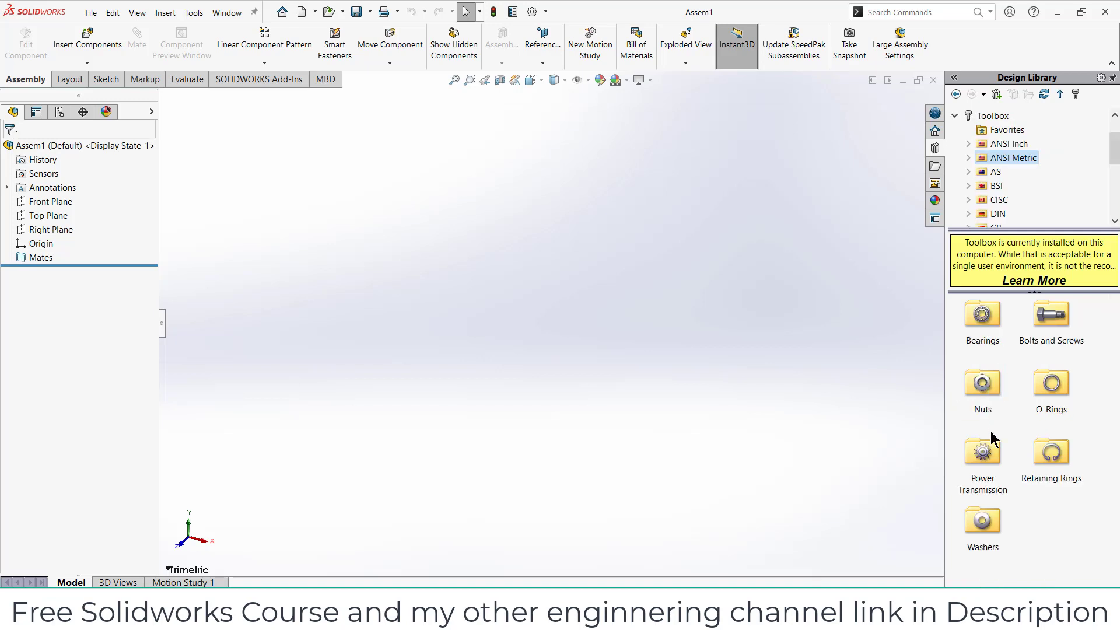
double_click(990, 461)
double_click(974, 320)
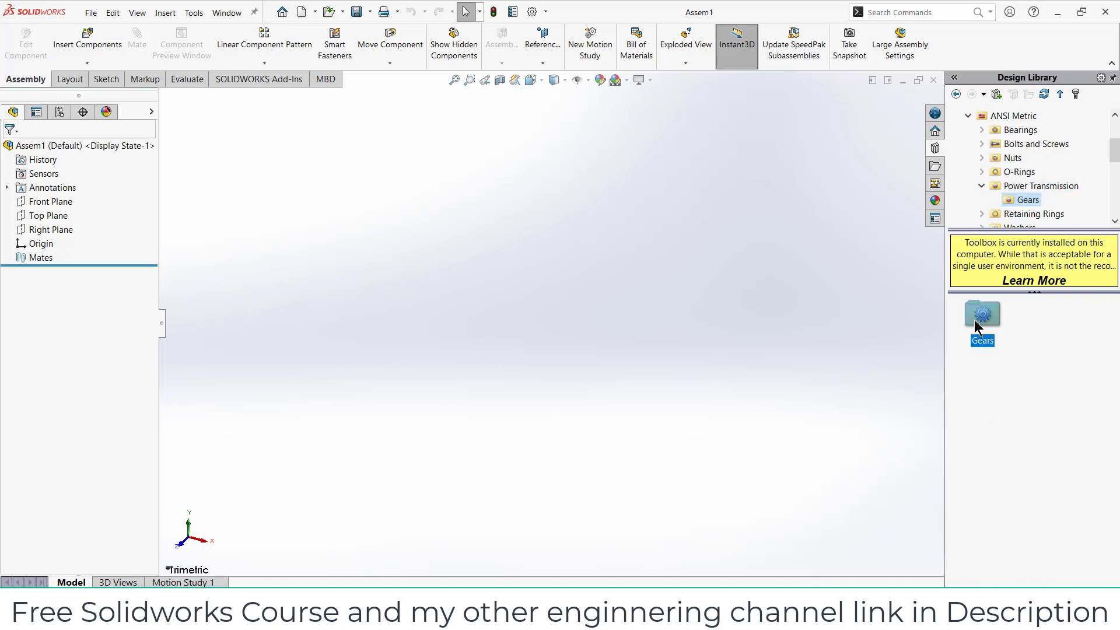
- Place a Rack (Spur Rectangular) with module 1 and 180 mm length into the assembly
left_click_drag(983, 384, 653, 350)
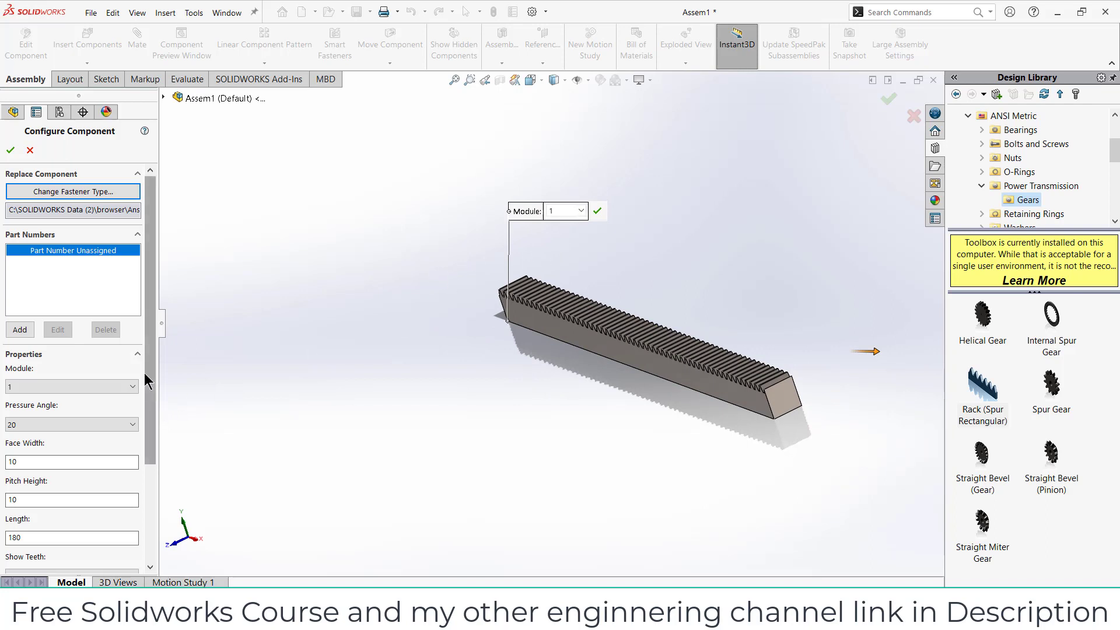
scroll(144, 373, "down", 3)
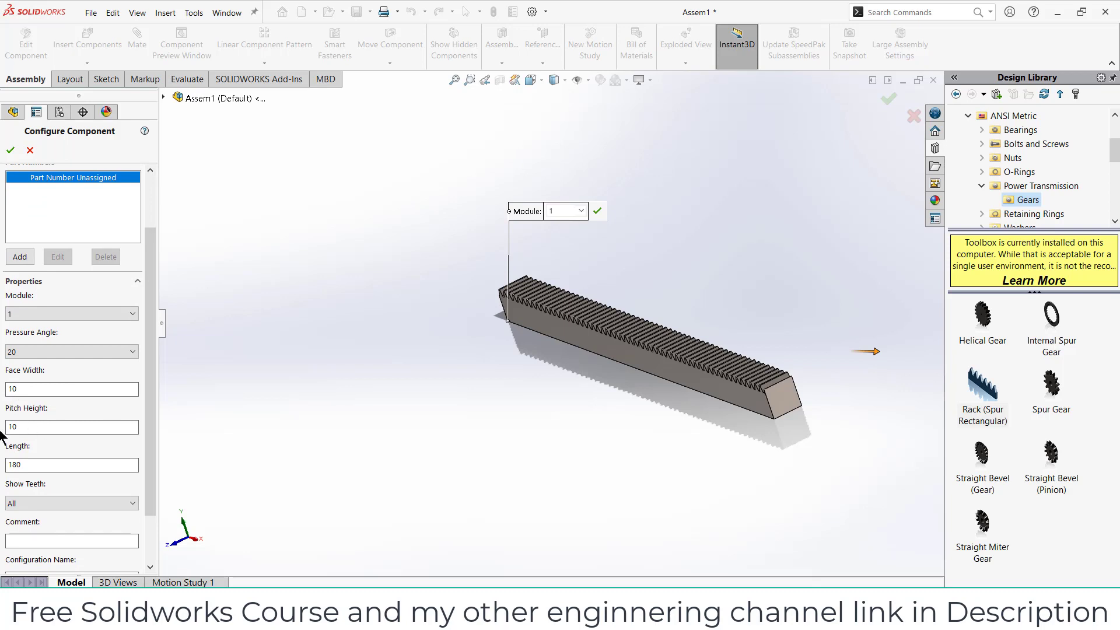
middle_click_drag(678, 464, 761, 471)
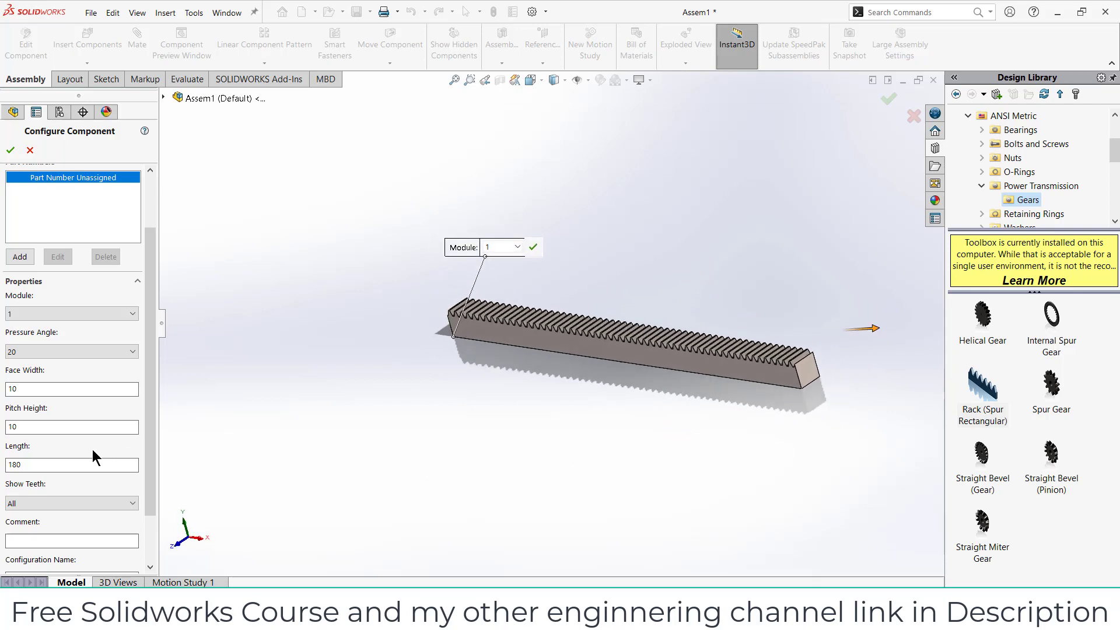
scroll(152, 425, "down", 3)
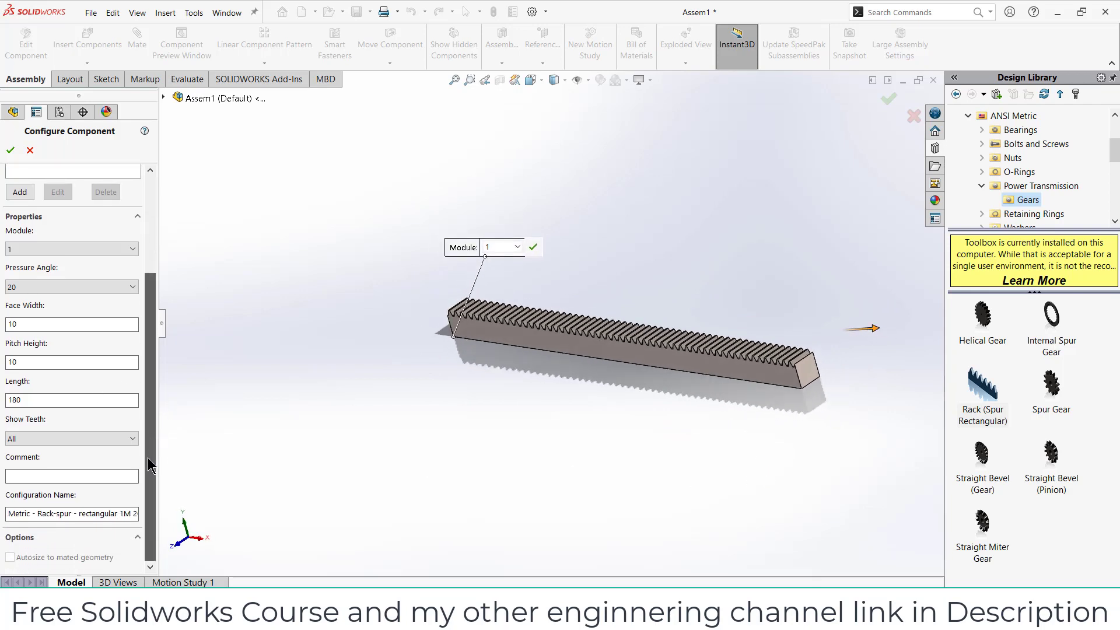
left_click(11, 150)
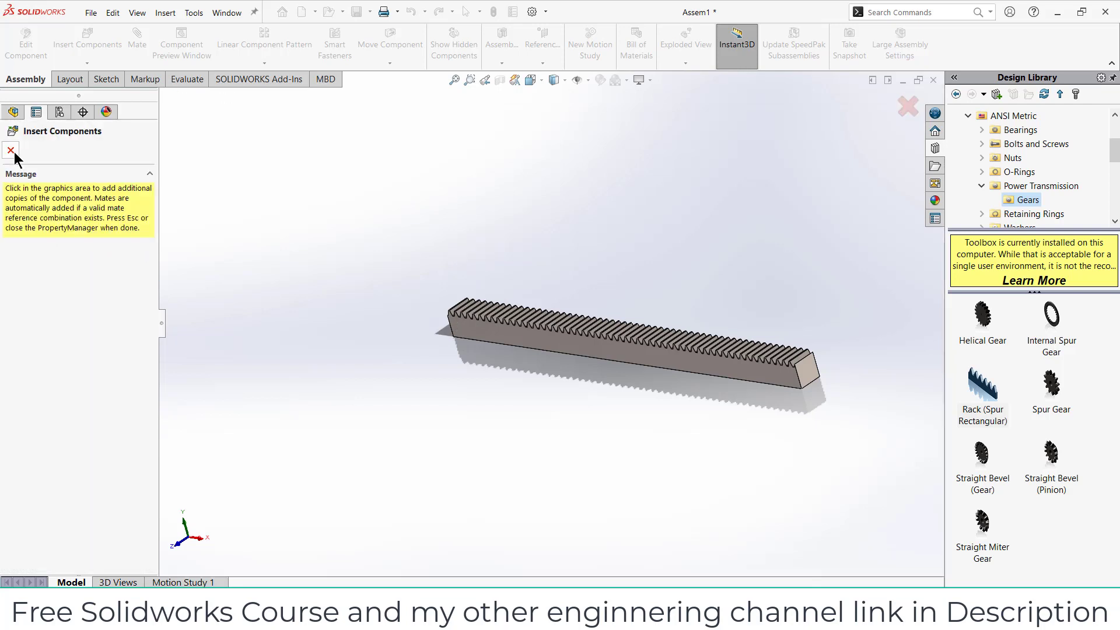
- Start Sketch1 on the rack's front face and convert the face's edges into it
left_click(14, 151)
left_click(675, 363)
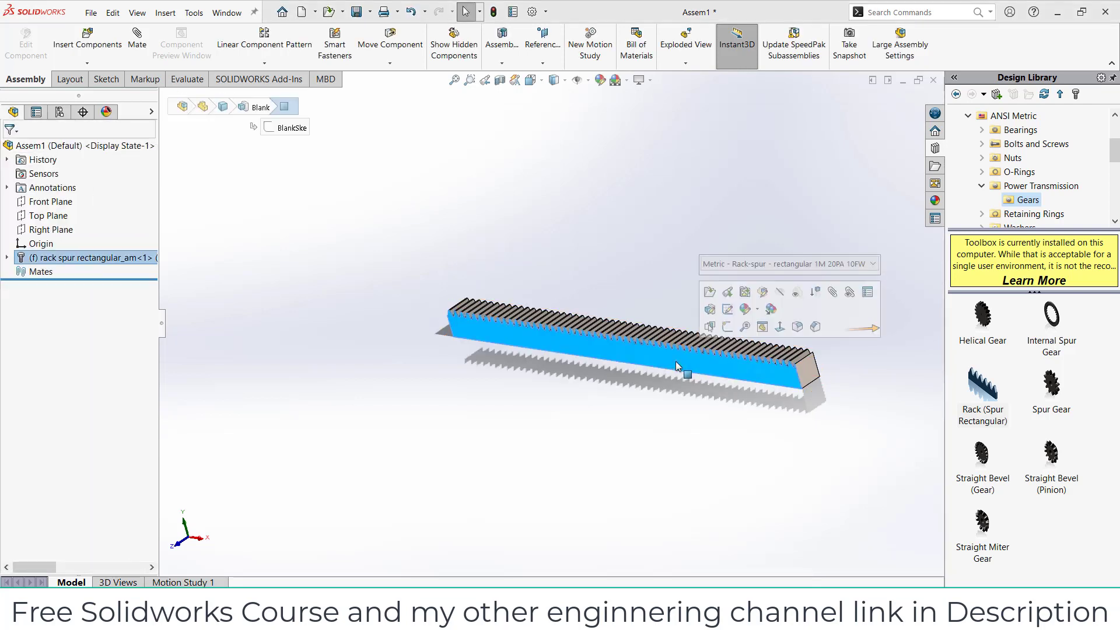
key("ctrl+8")
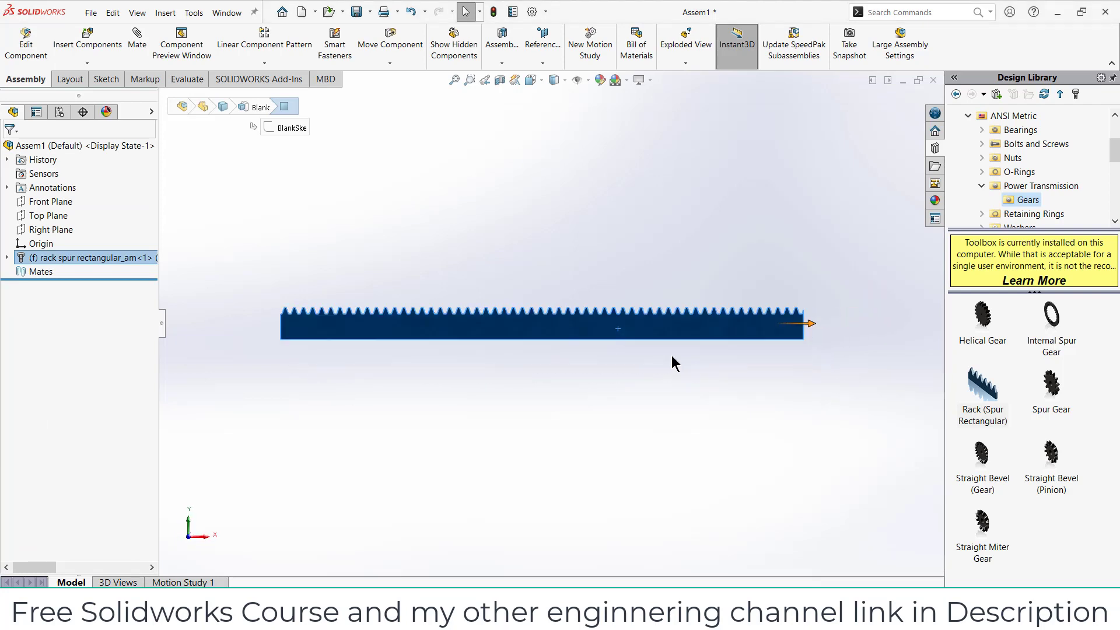
left_click(99, 78)
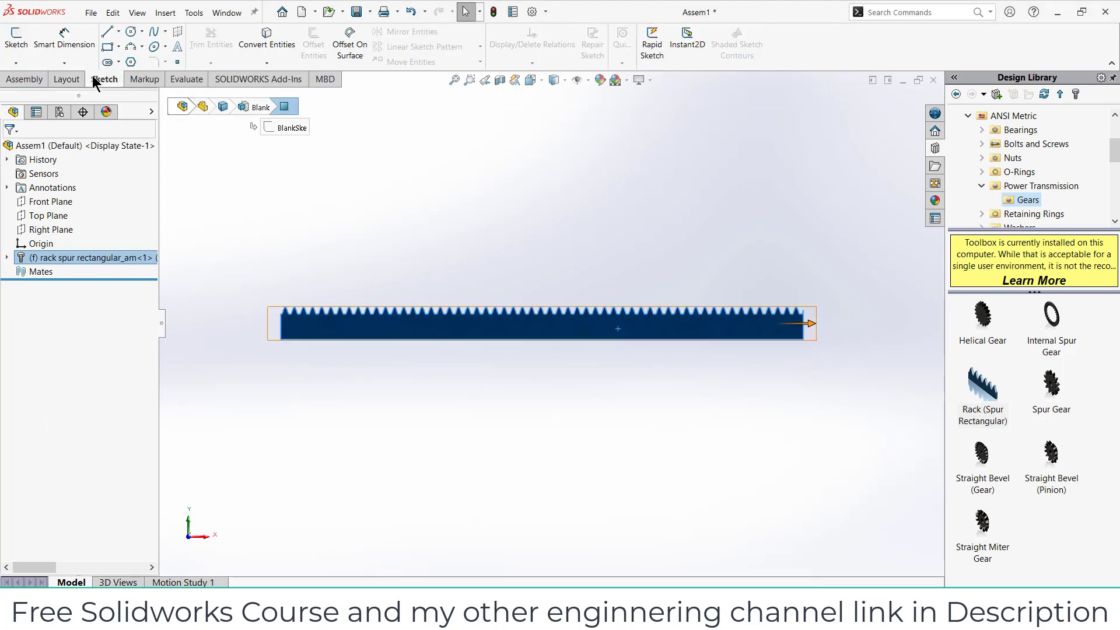
left_click(14, 43)
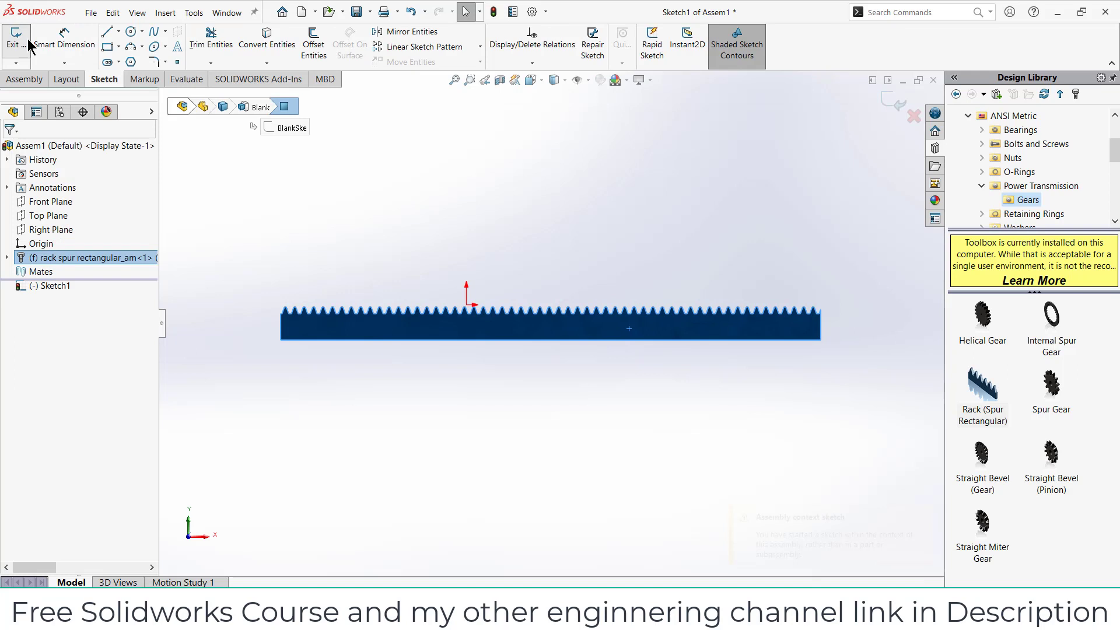
left_click(267, 40)
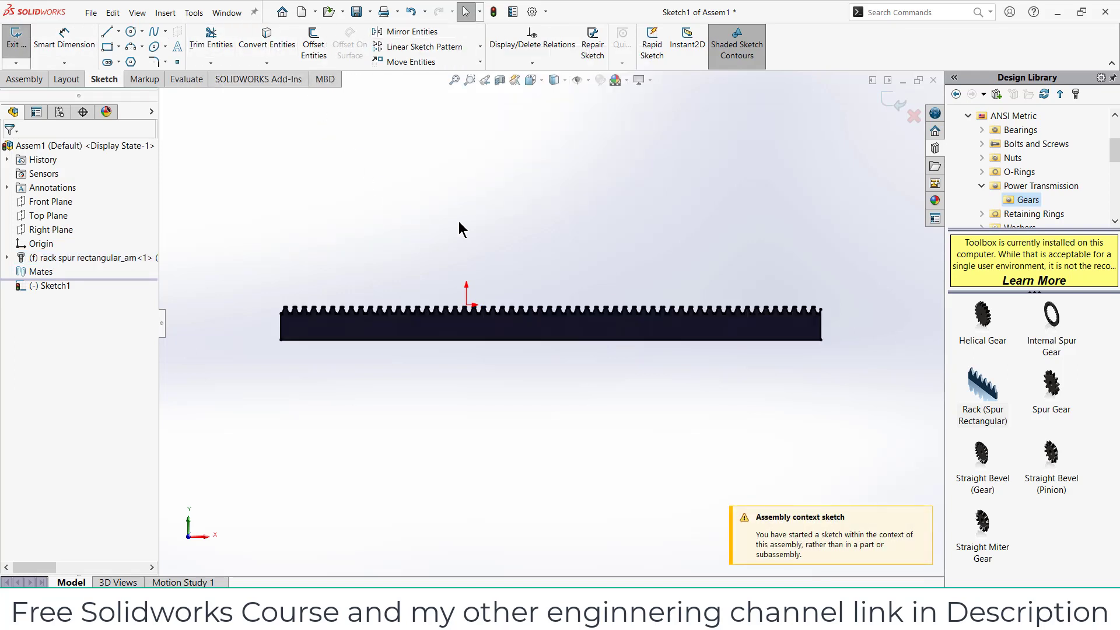
- Copy the converted rack tooth outline to the clipboard and exit Sketch1
key("ctrl+a")
key("ctrl+c")
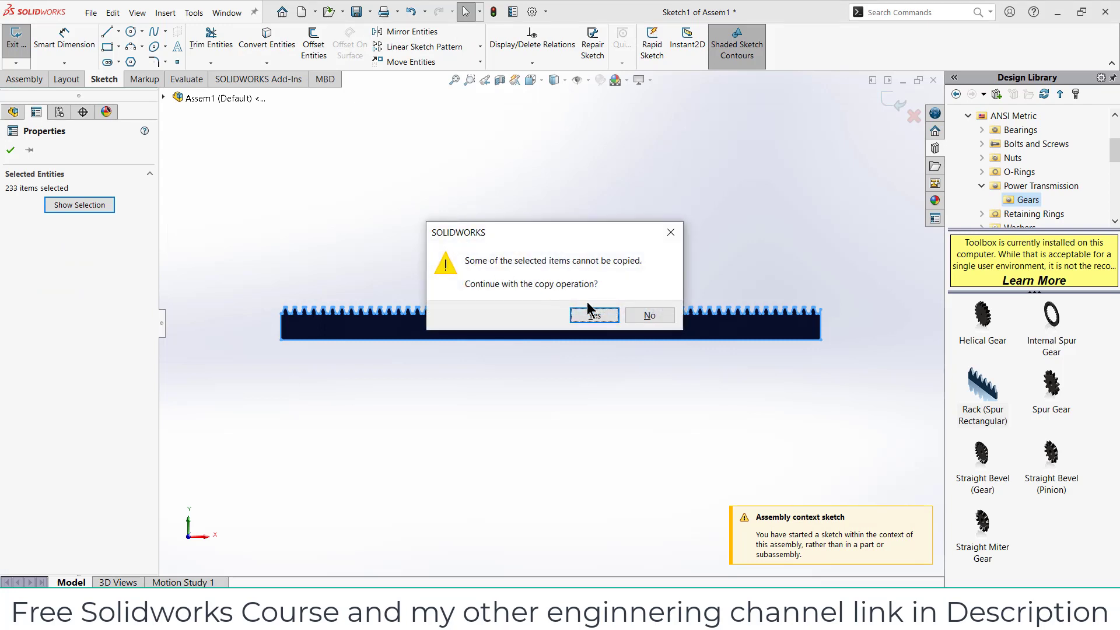
left_click(595, 315)
left_click(15, 111)
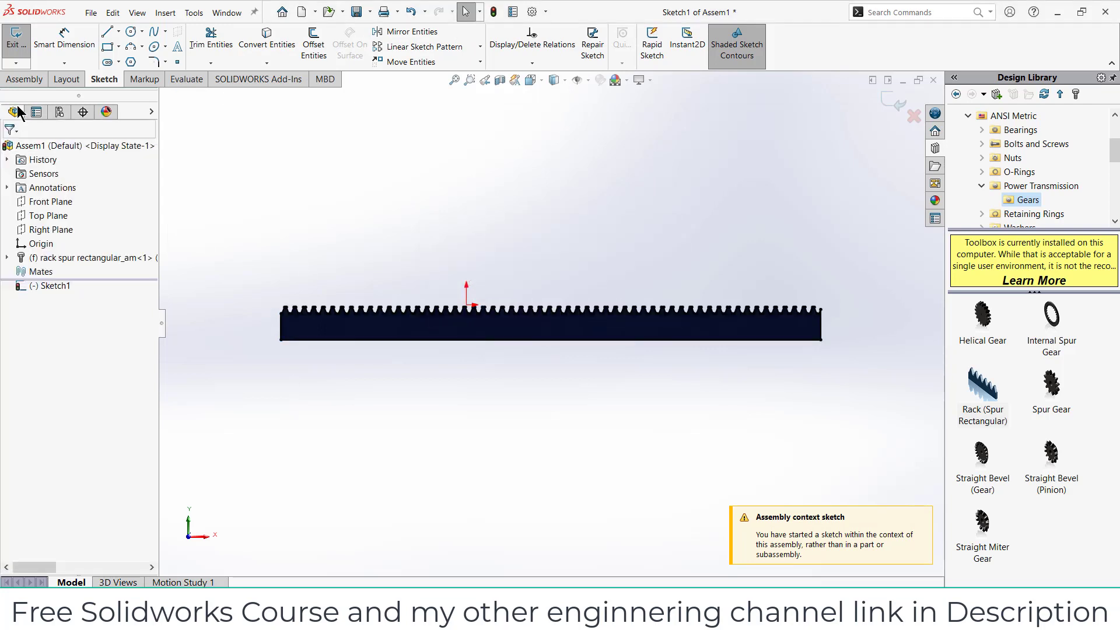
left_click(23, 78)
left_click(91, 63)
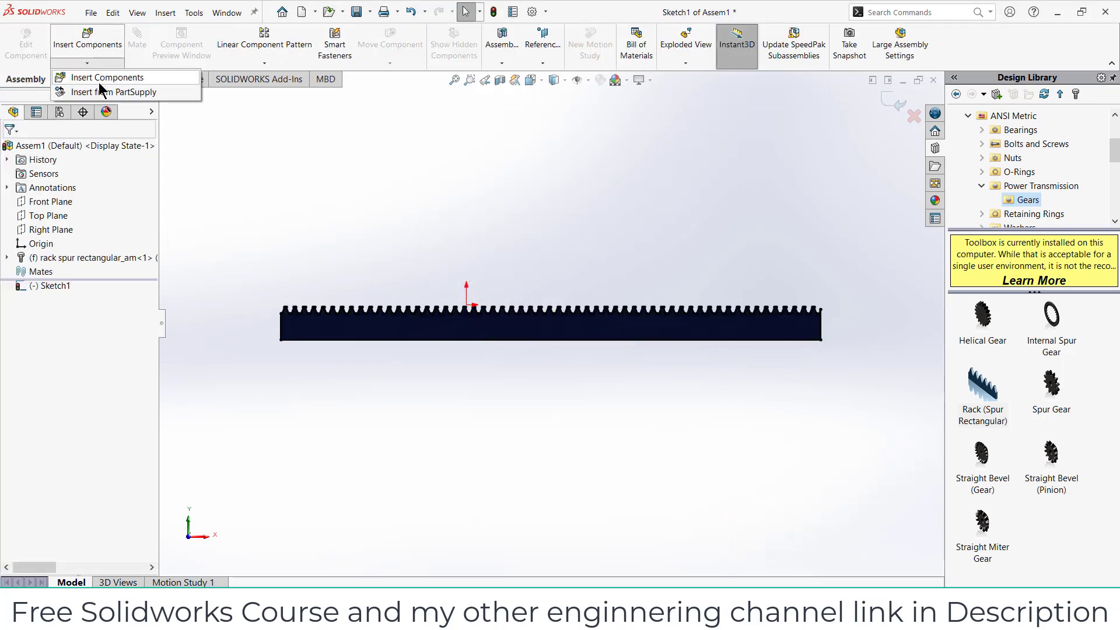
left_click(501, 196)
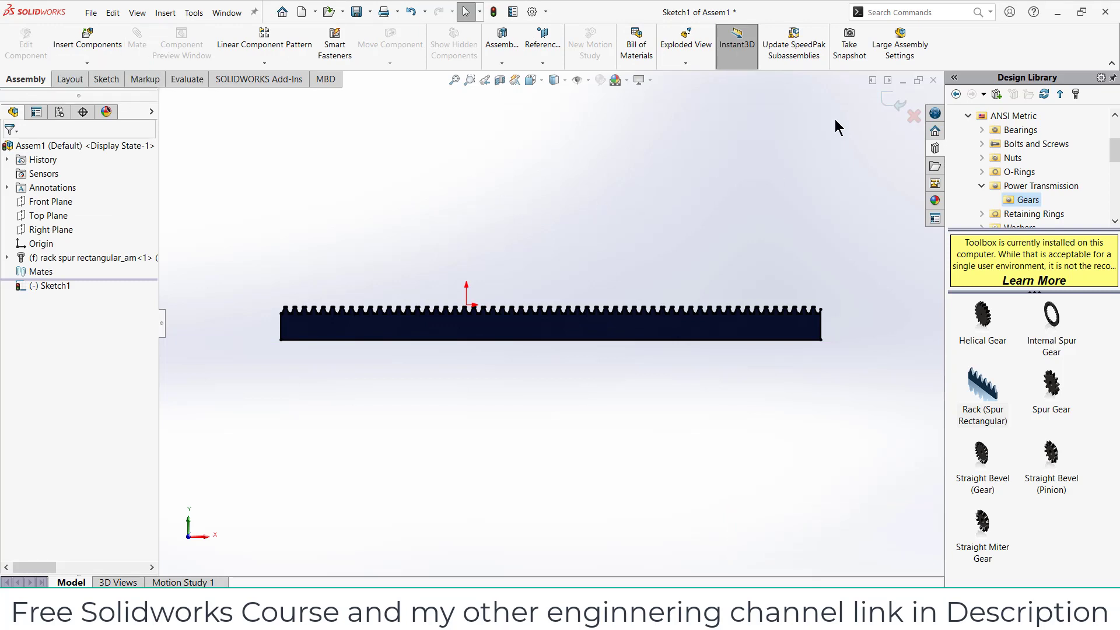
left_click(891, 110)
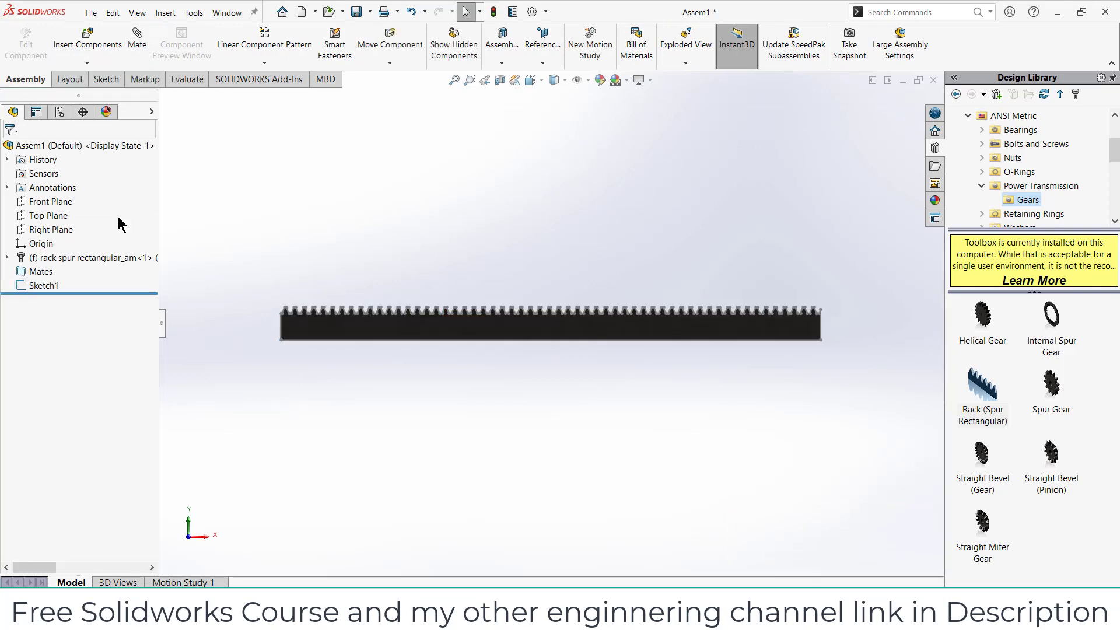
- Hide the rack component, abandoning the first new-part attempt
left_click(54, 202)
left_click(87, 63)
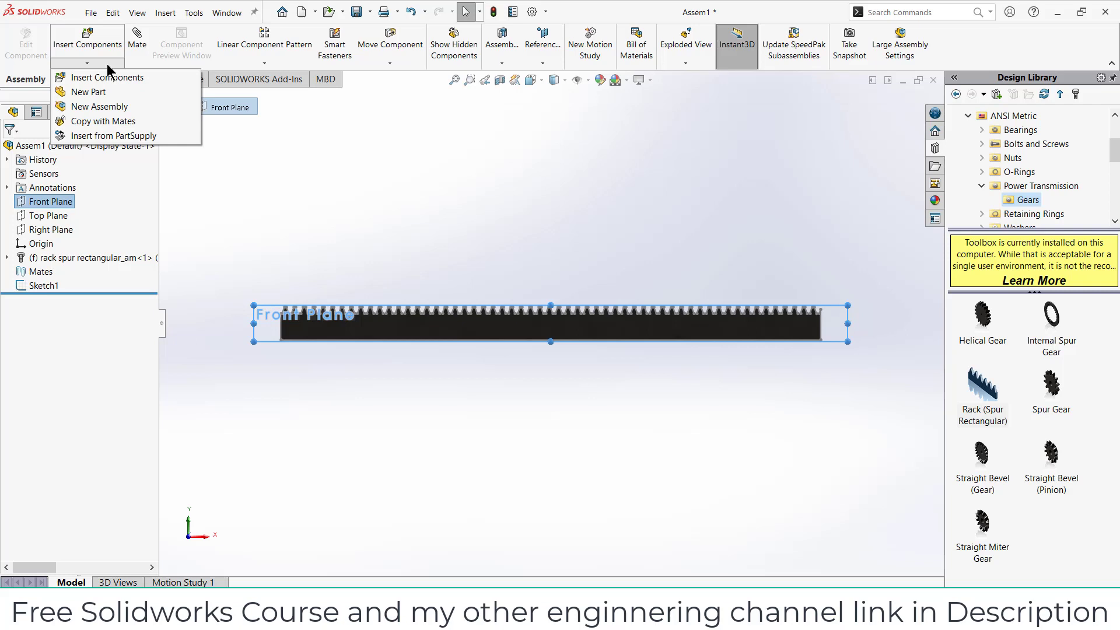
left_click(104, 92)
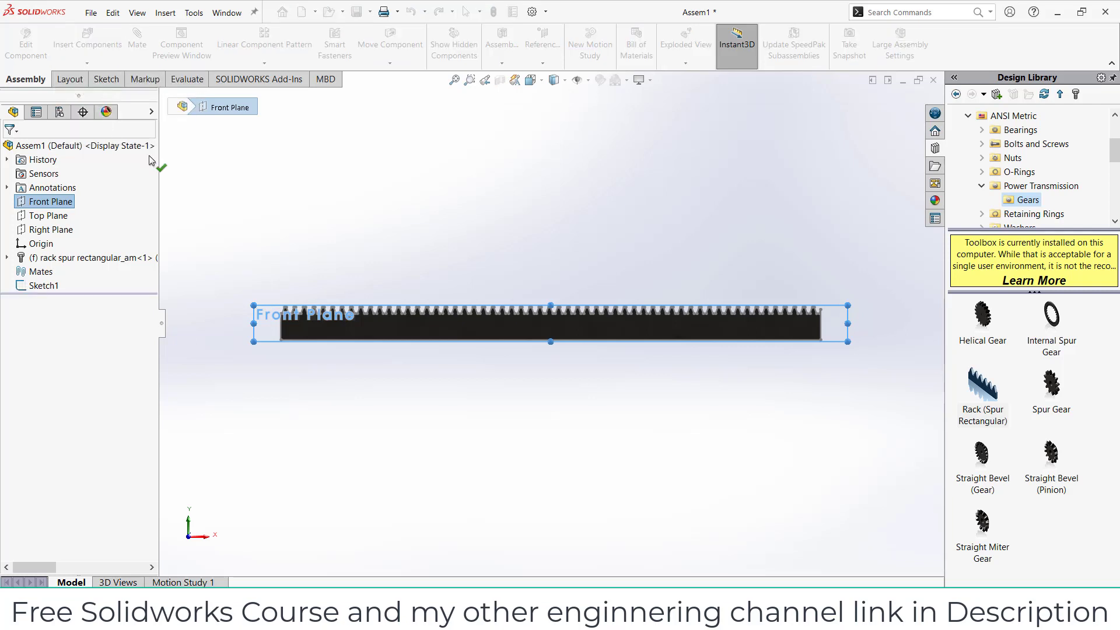
right_click(99, 260)
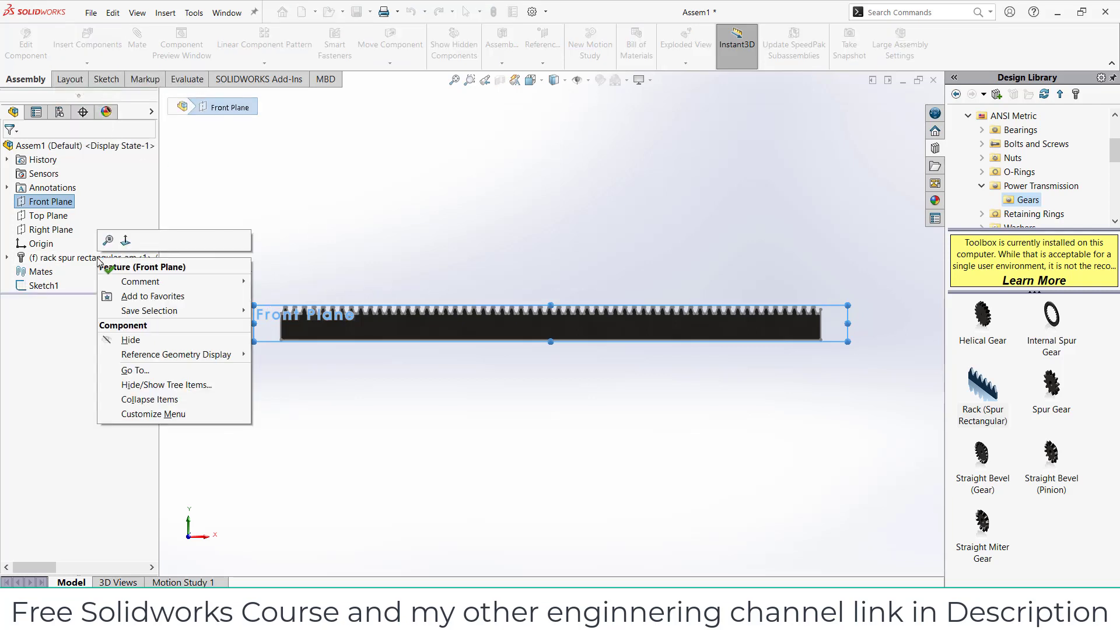
left_click(131, 339)
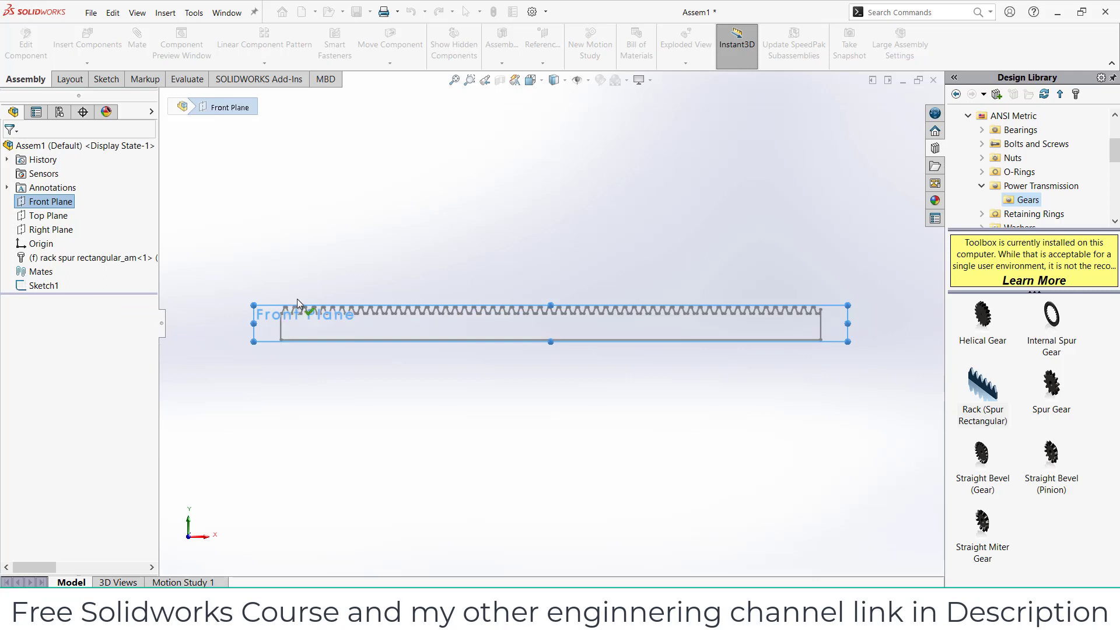
left_click(266, 304)
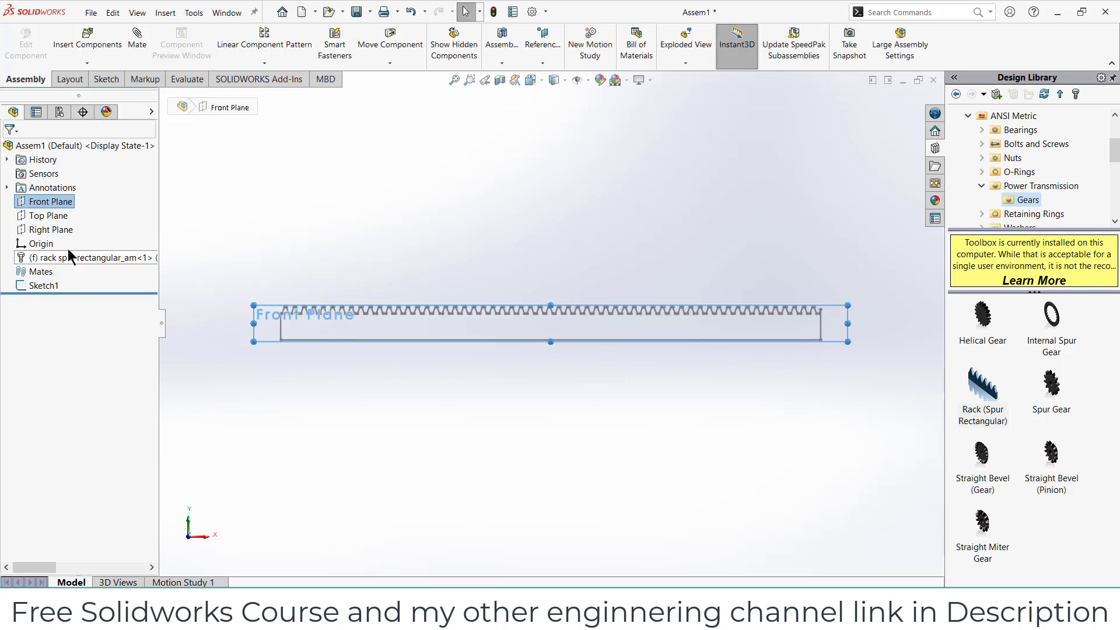
- Create a new in-context part, Part2, sketched on the Front Plane
left_click(671, 185)
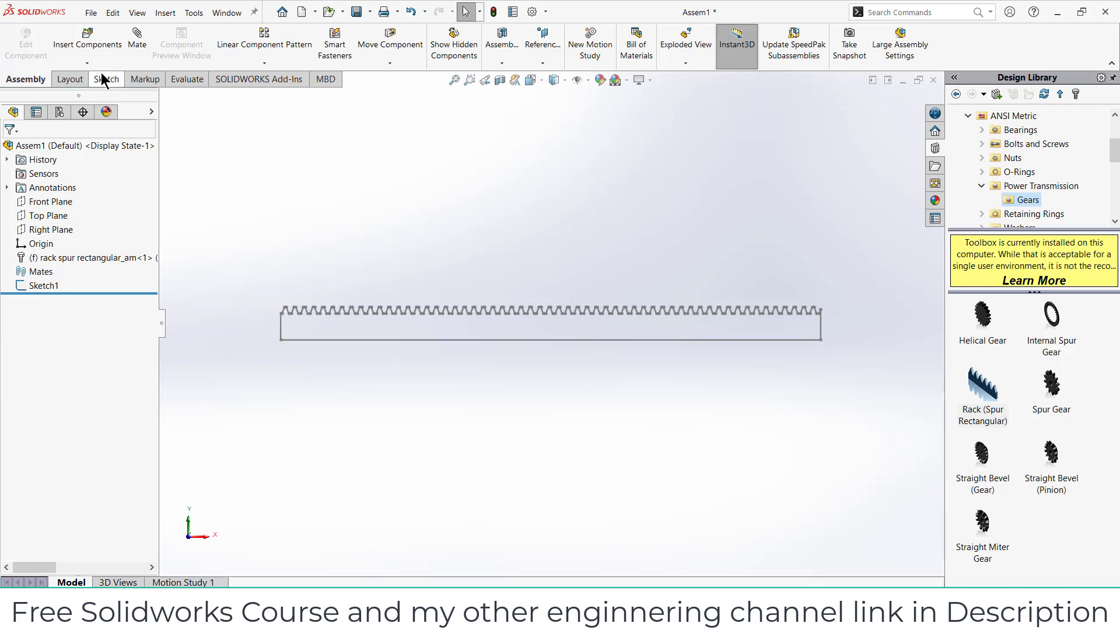
left_click(86, 63)
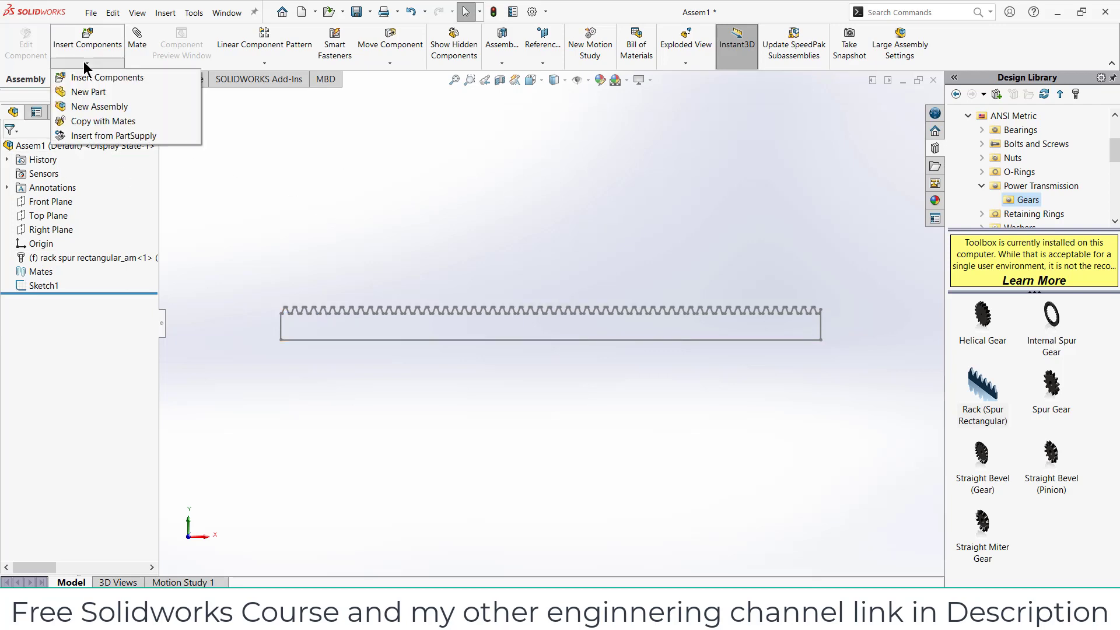
left_click(89, 92)
left_click(47, 202)
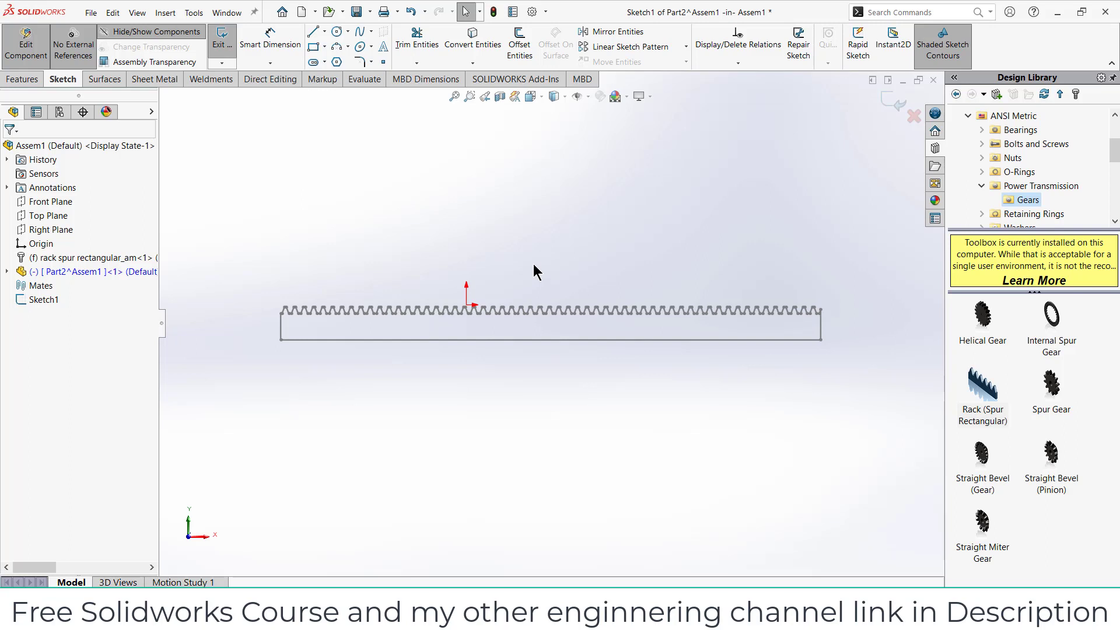
- Paste the rack profile into Part2's sketch and extrude it 10 mm blind into a solid
key("ctrl+v")
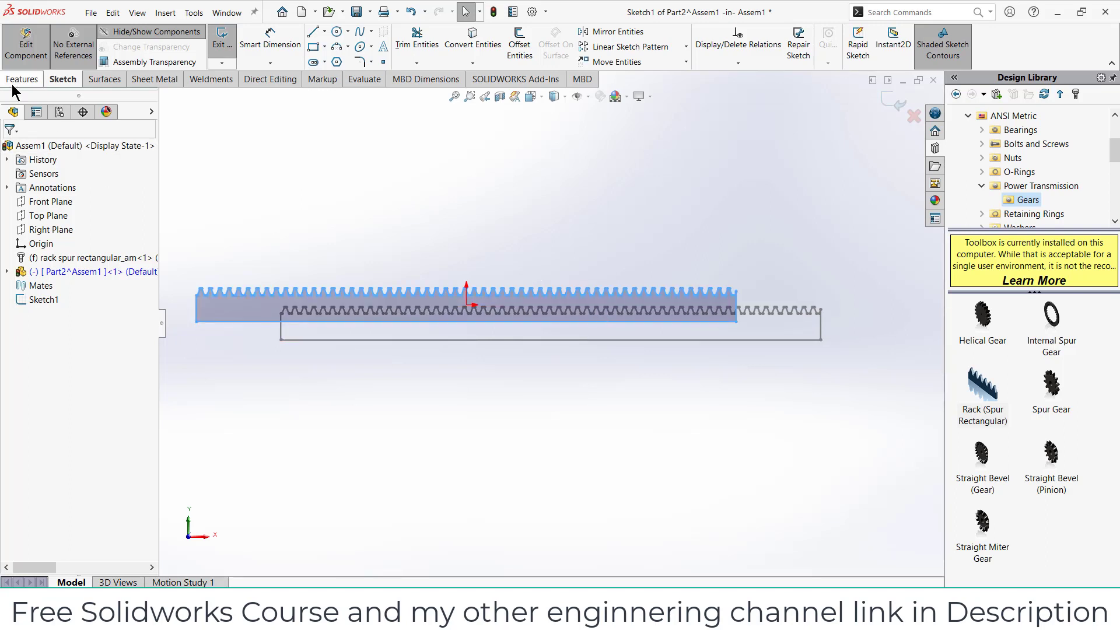
left_click(13, 81)
left_click(230, 55)
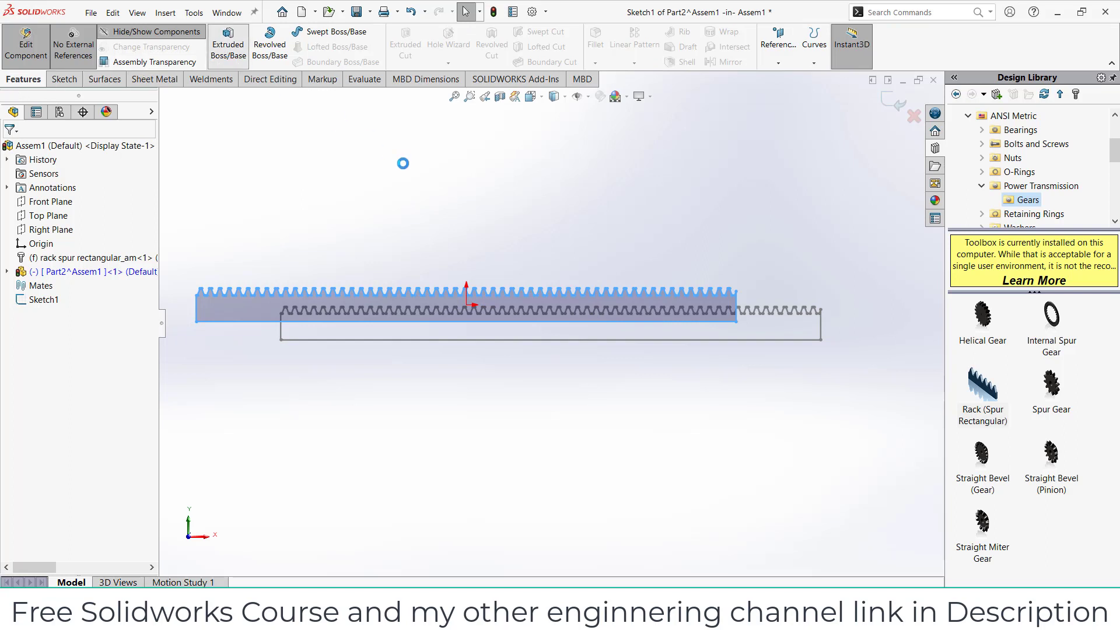
middle_click_drag(387, 214, 346, 219)
left_click(10, 151)
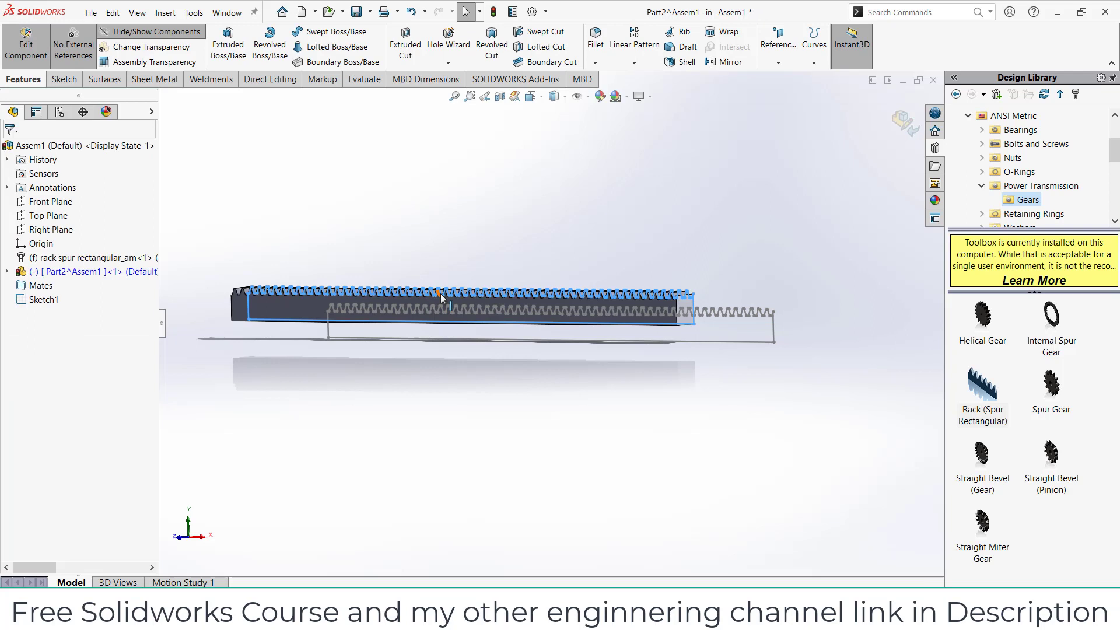
mouse_move(993, 399)
left_click(693, 426)
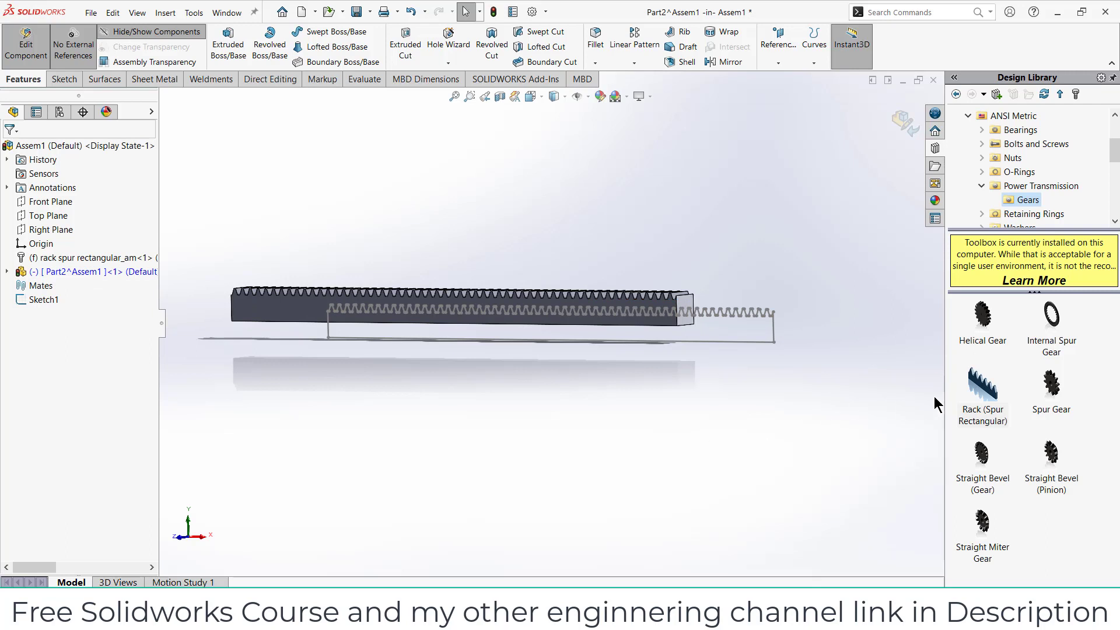
- Angle the view and select the end face of Part2's extruded rack body
mouse_move(988, 390)
middle_click_drag(785, 327, 699, 343)
scroll(499, 333, "down", 3)
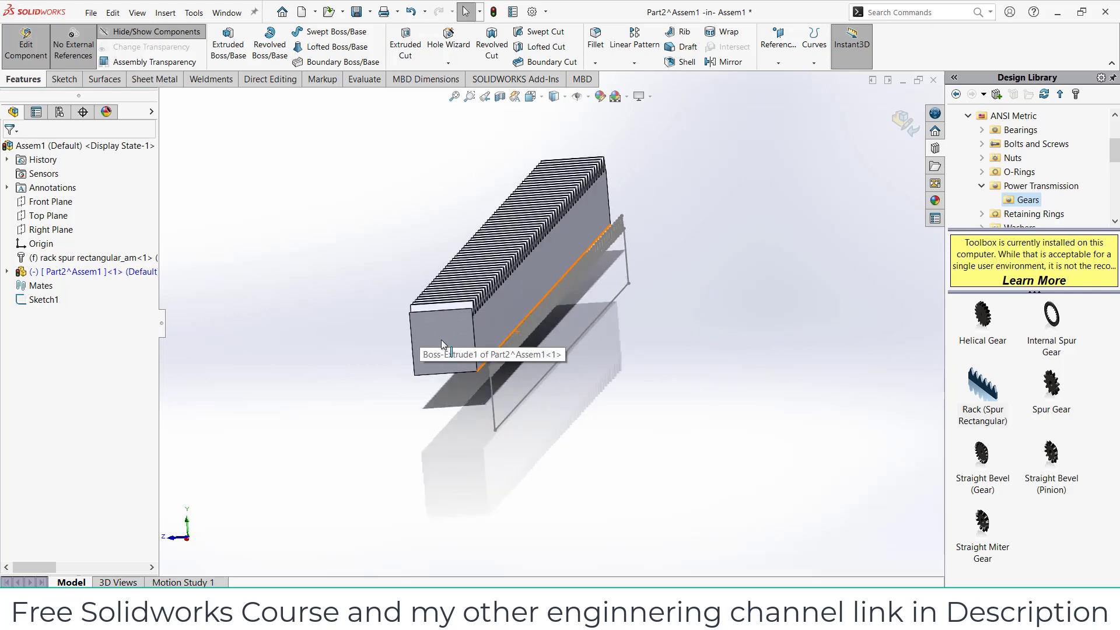
left_click(441, 340)
- Discard the empty sketch and change Boss-Extrude1 from Blind to Mid Plane, 10 mm
left_click(495, 306)
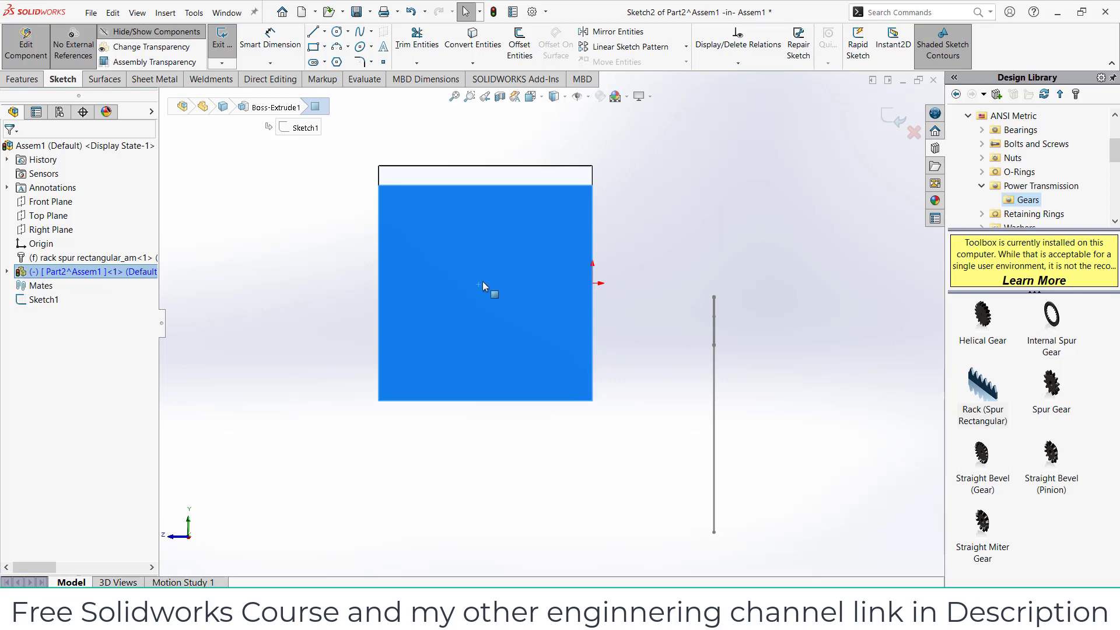
left_click(889, 123)
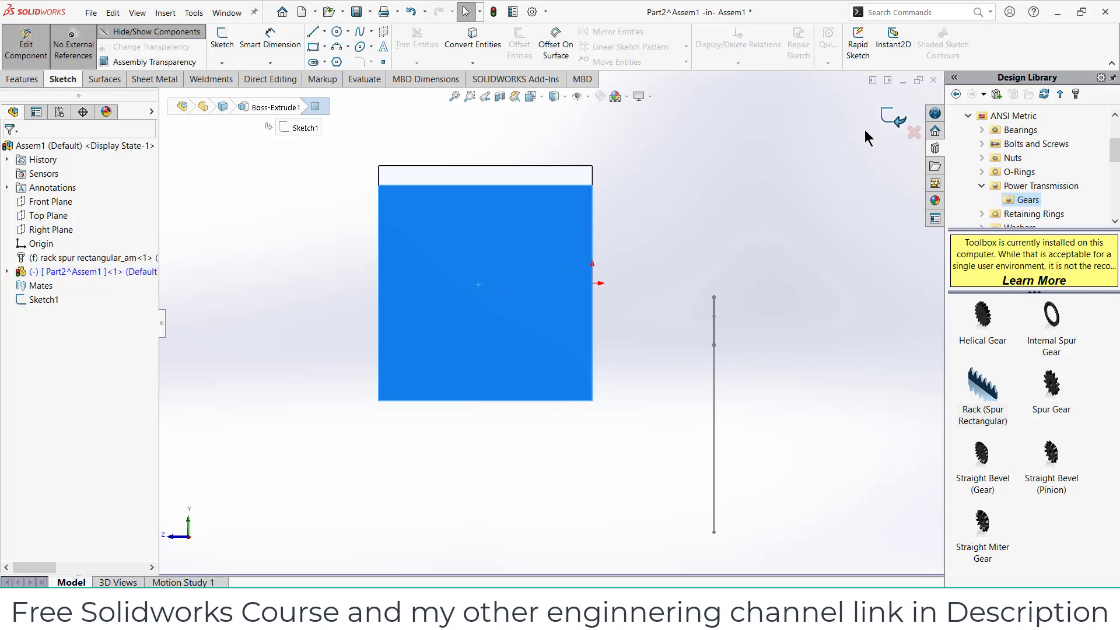
left_click(7, 272)
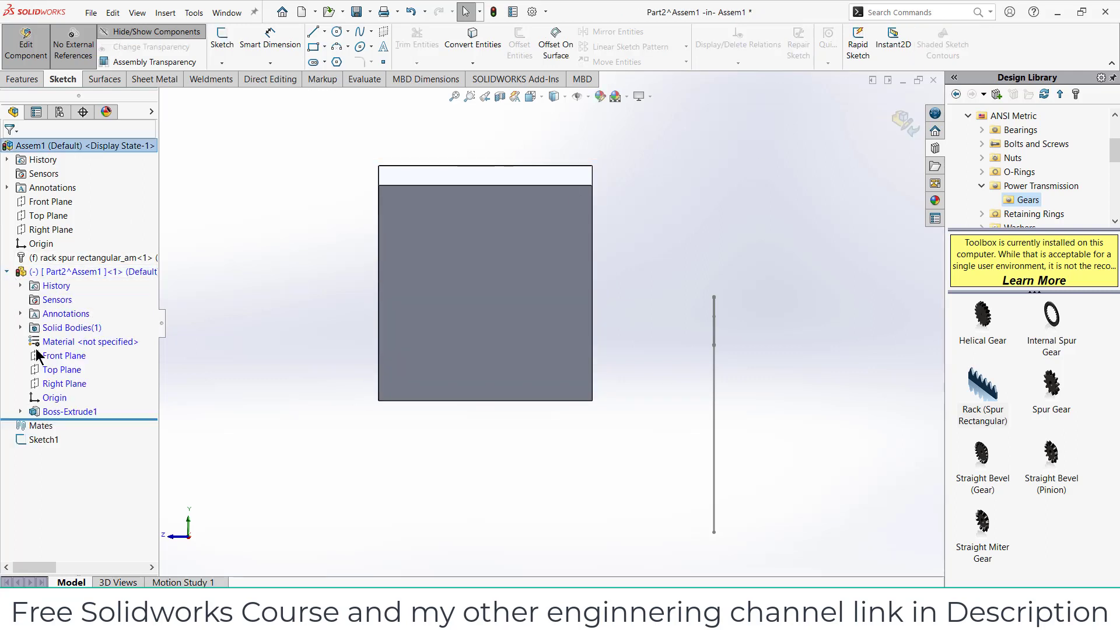
right_click(71, 411)
left_click(80, 359)
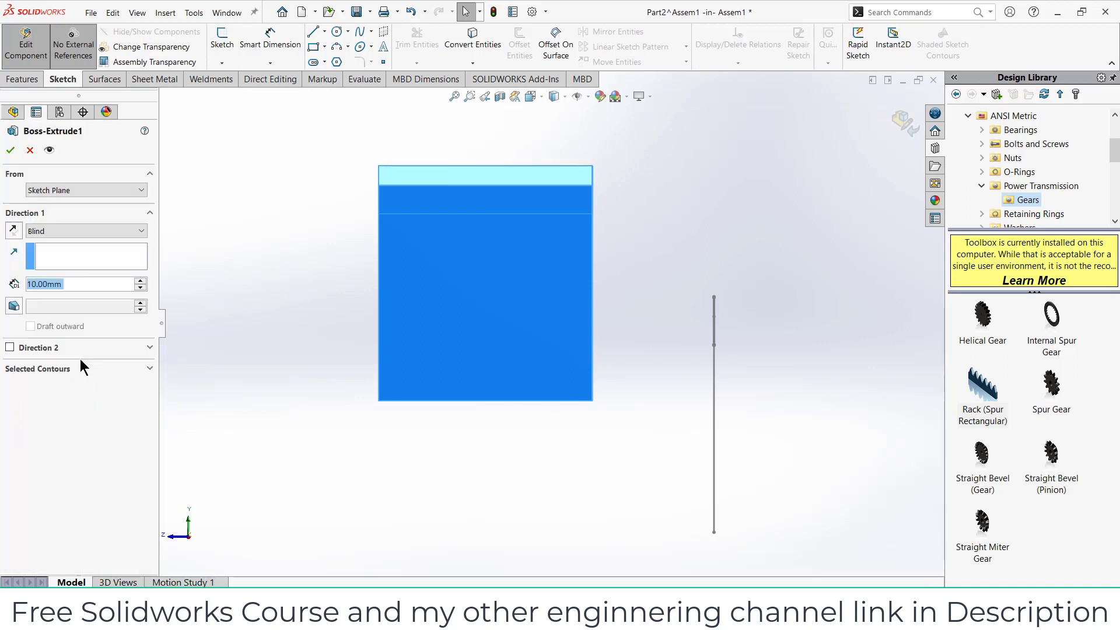
left_click(61, 232)
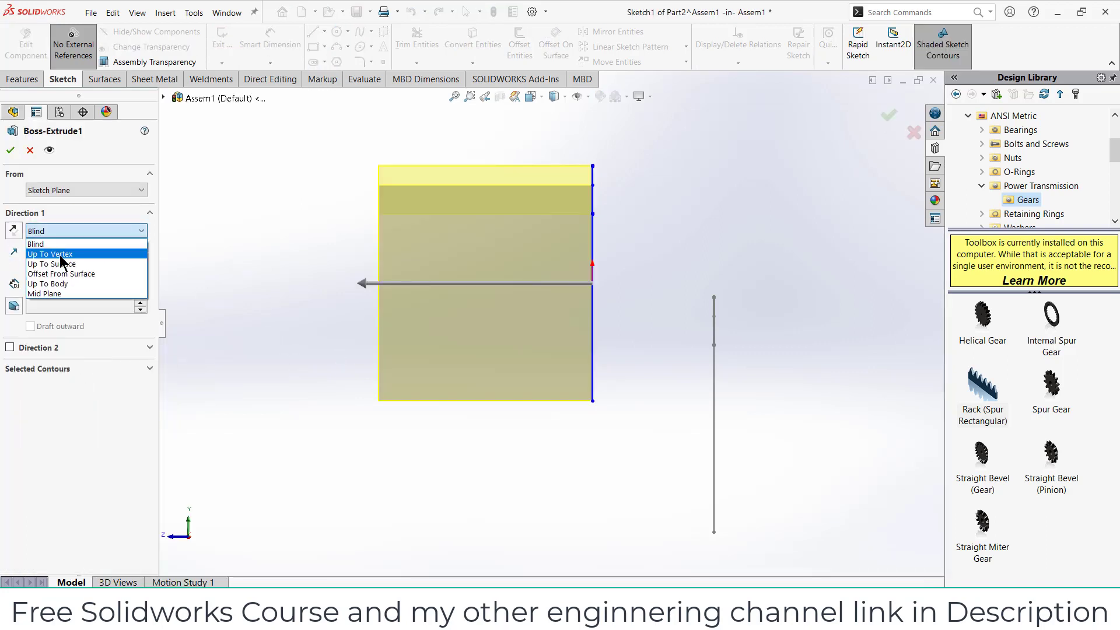
left_click(61, 291)
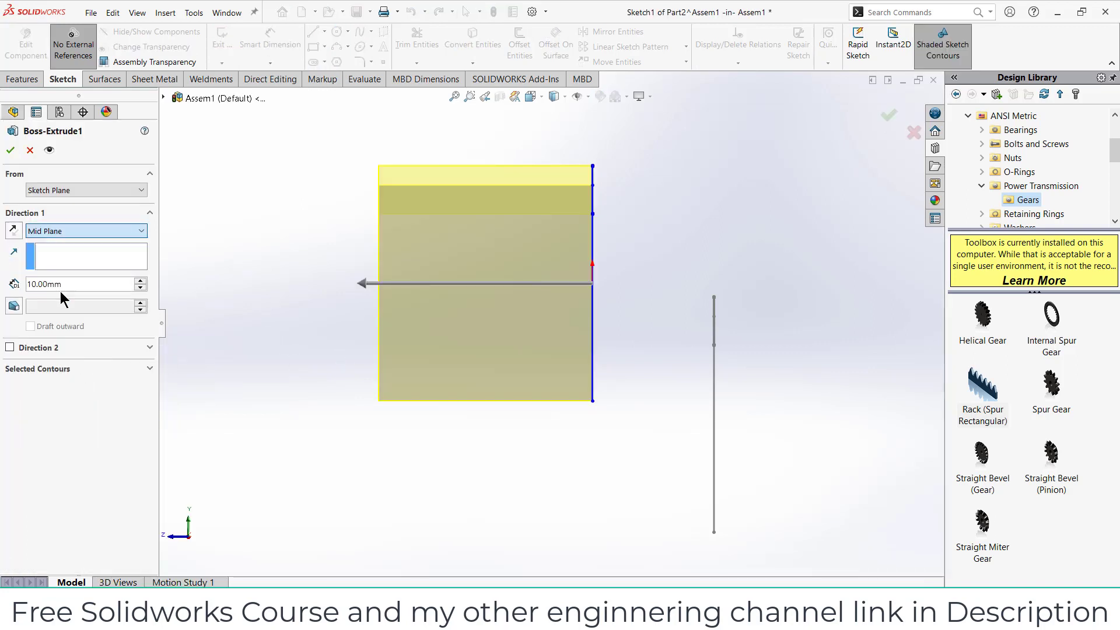
left_click(11, 149)
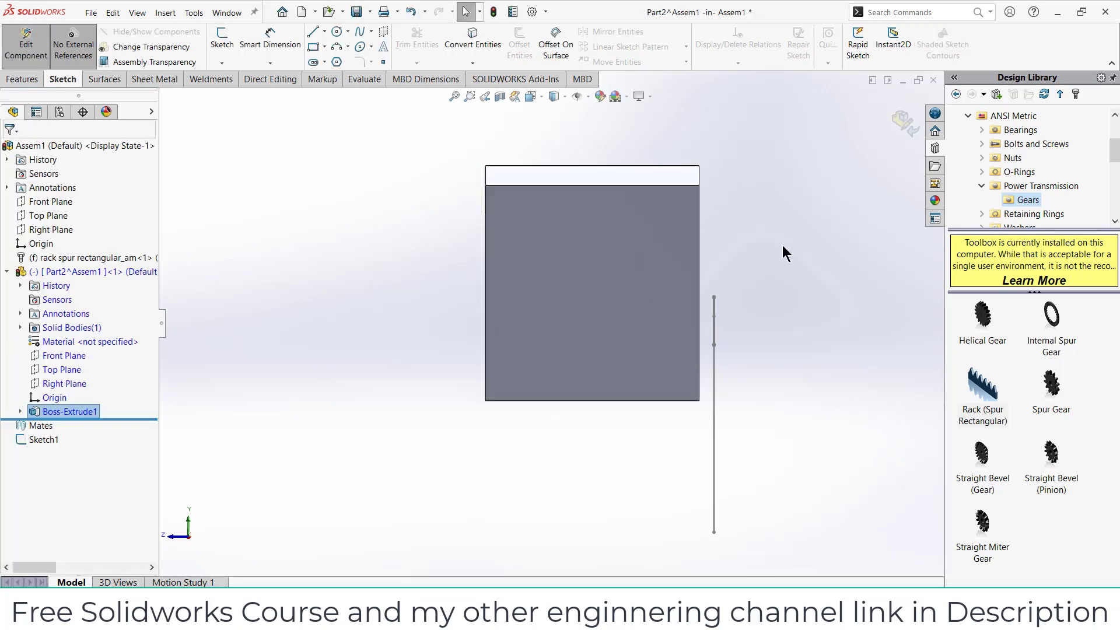
left_click(782, 252)
- On the block's end face, sketch a 5.5 mm radius circle centred on the origin
left_click(548, 288)
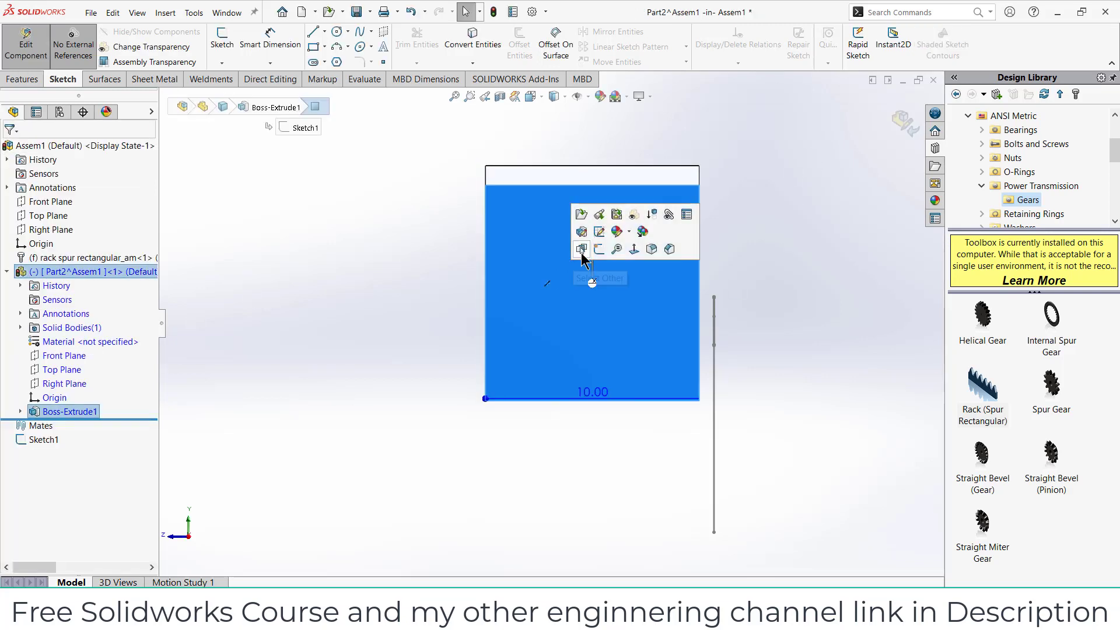
left_click(589, 248)
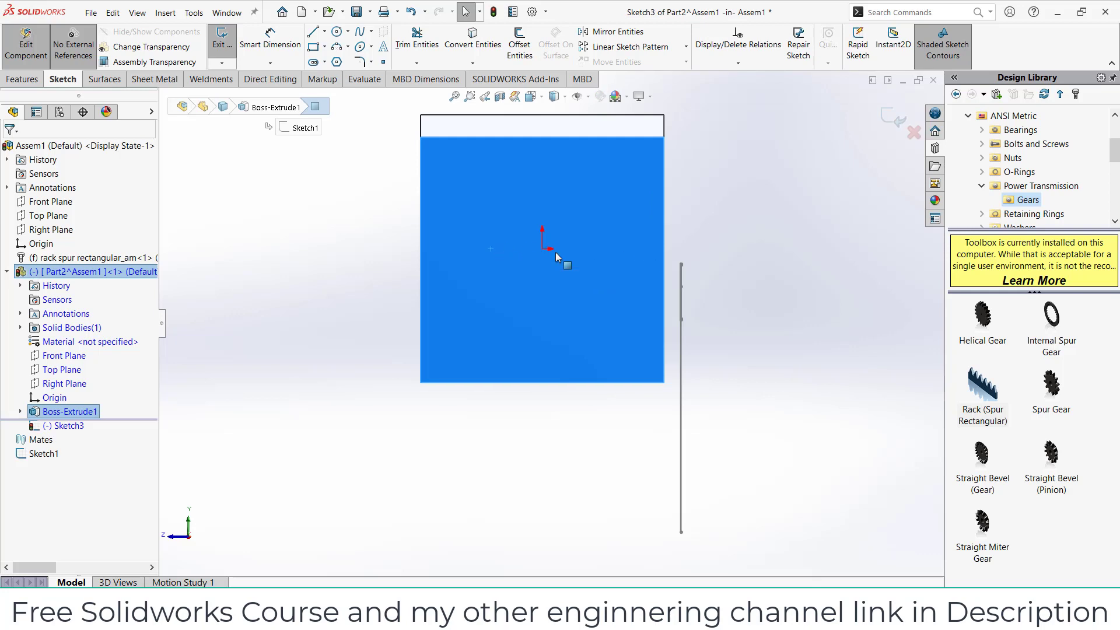
scroll(810, 231, "up", 2)
scroll(602, 146, "down", 1)
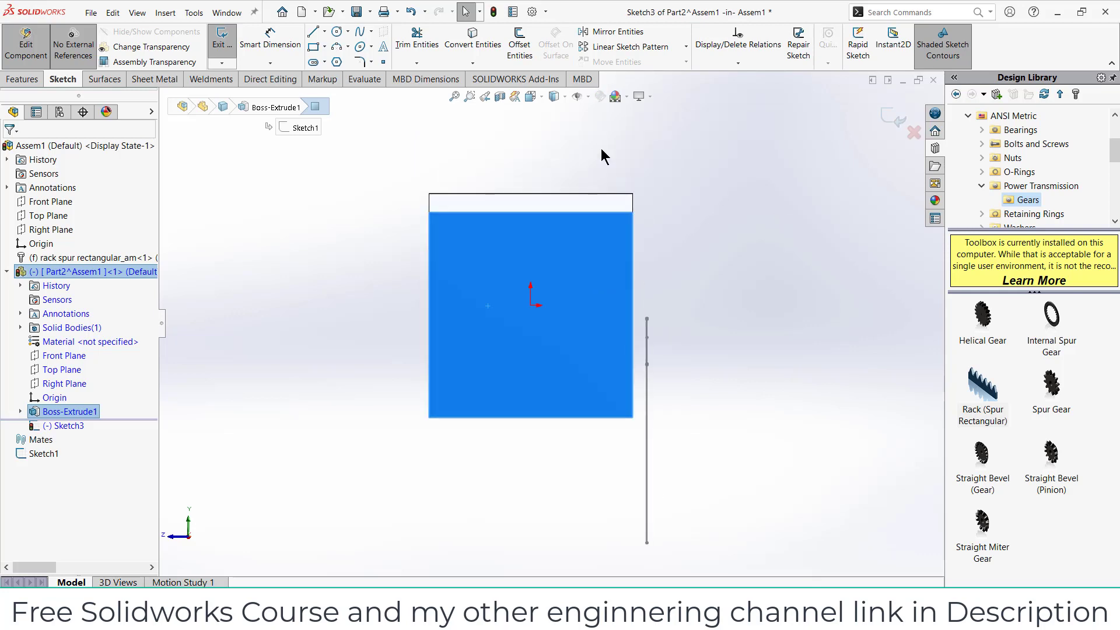
scroll(603, 156, "down", 1)
left_click(335, 34)
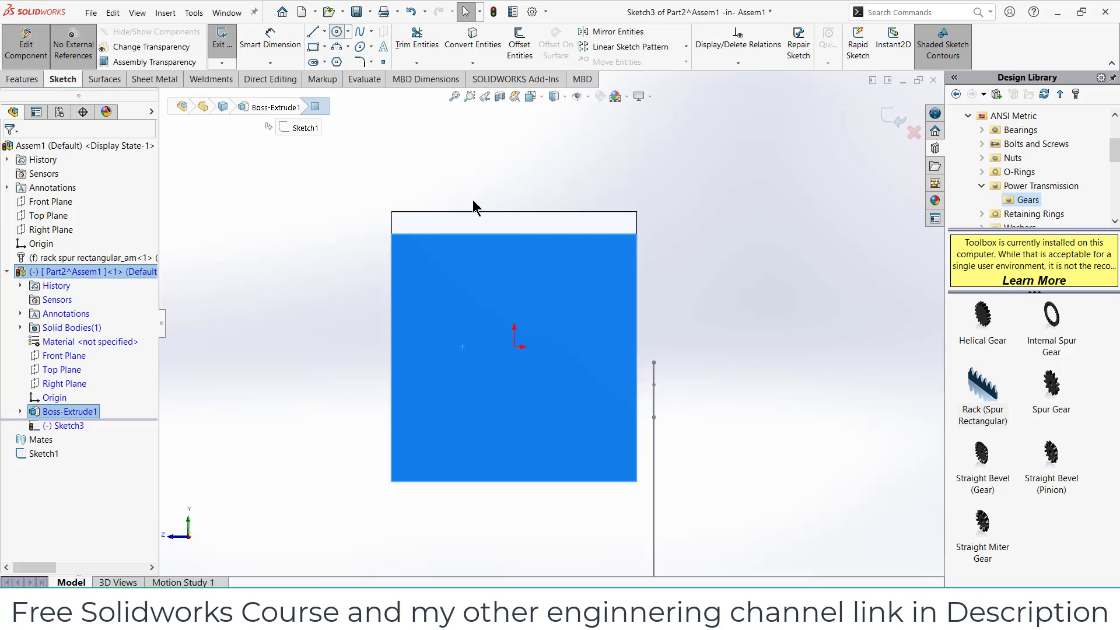
left_click(514, 347)
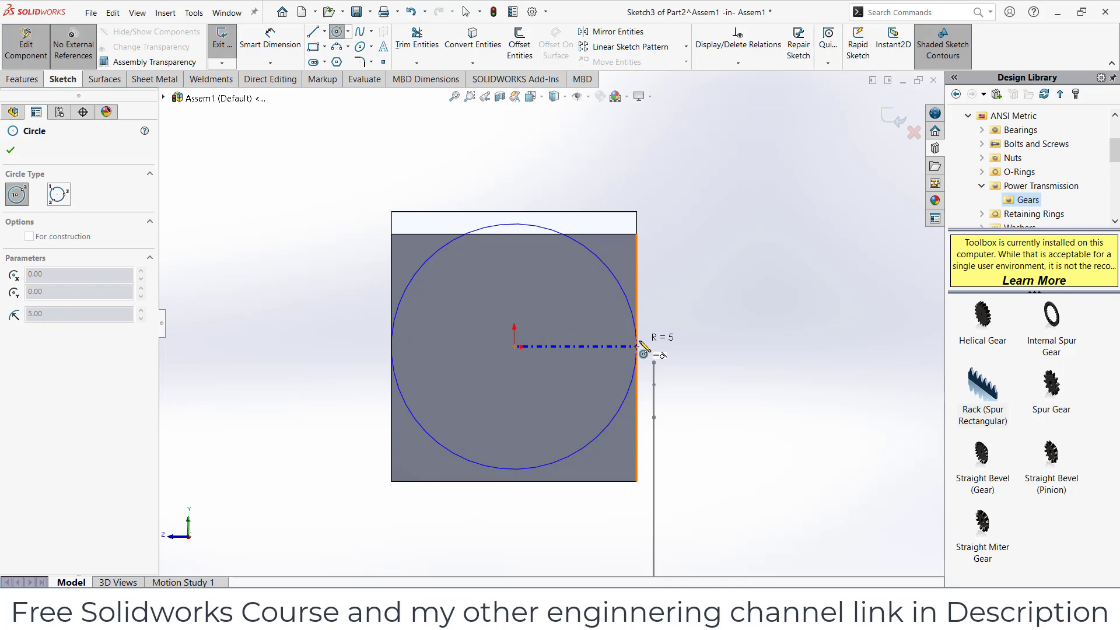
left_click(516, 210)
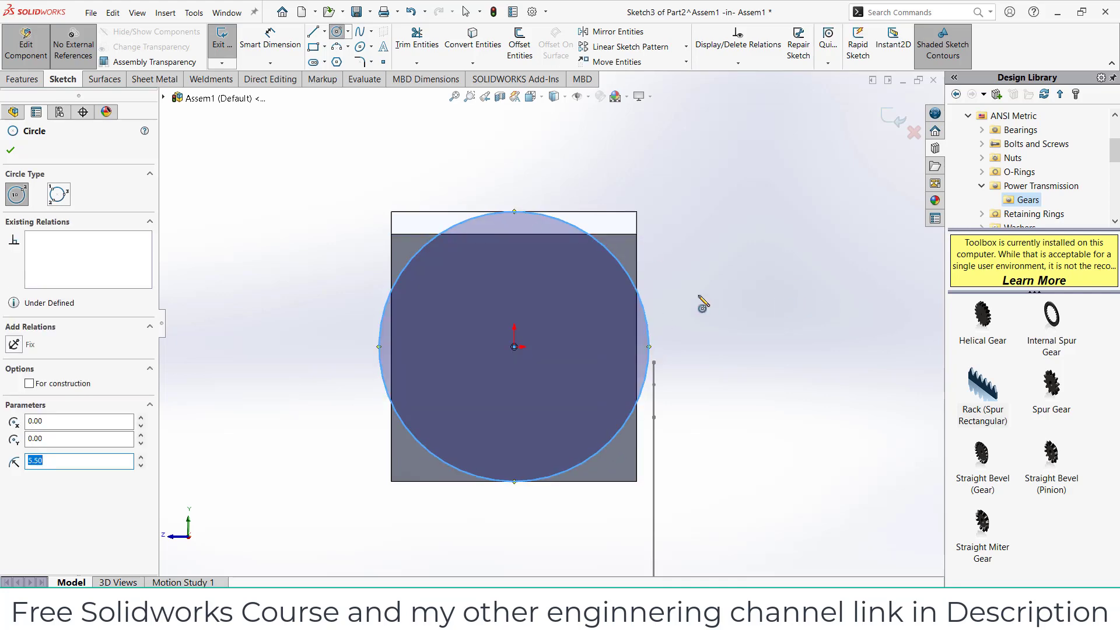
scroll(700, 286, "up", 3)
middle_click_drag(699, 282, 763, 324)
scroll(763, 324, "up", 5)
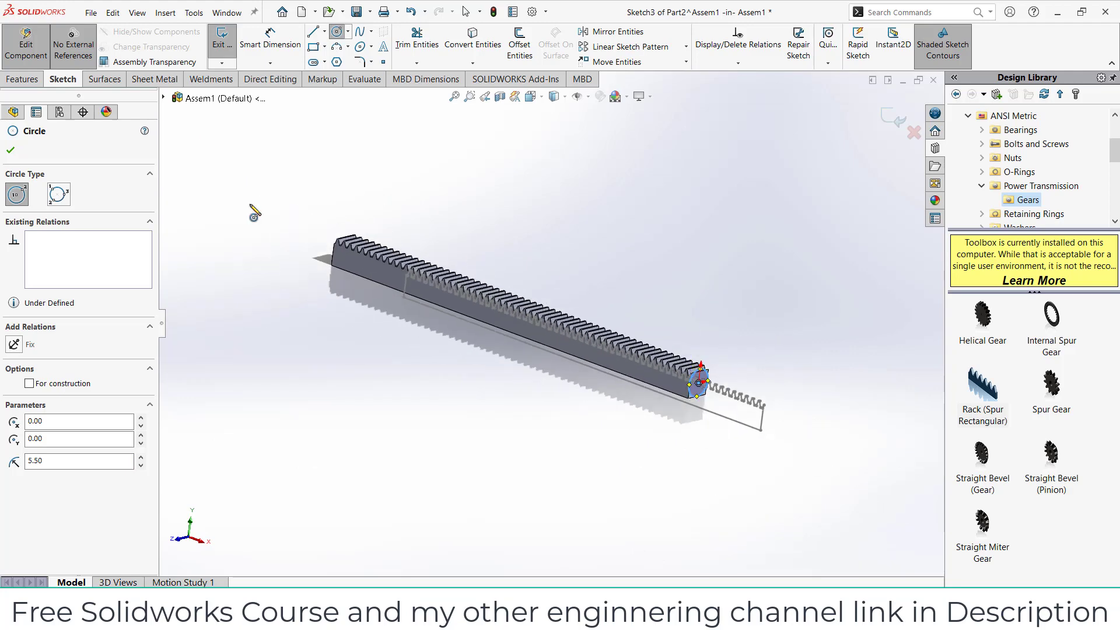
left_click(22, 79)
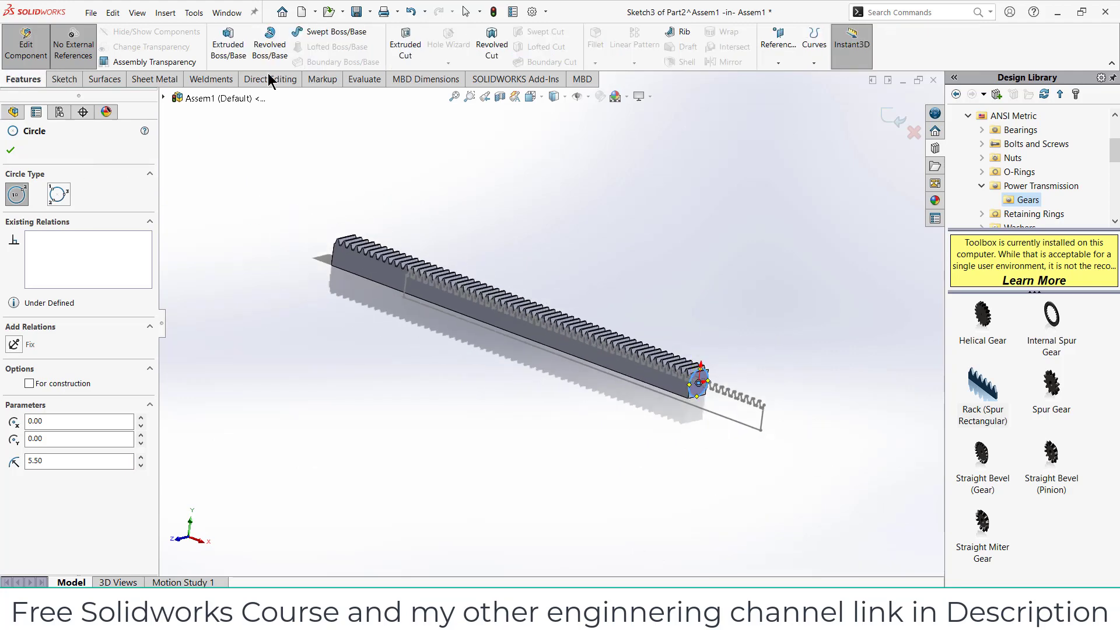
- Cut a 211 mm blind thin extrusion (10 mm wall) around the circle to round the rack
left_click(405, 49)
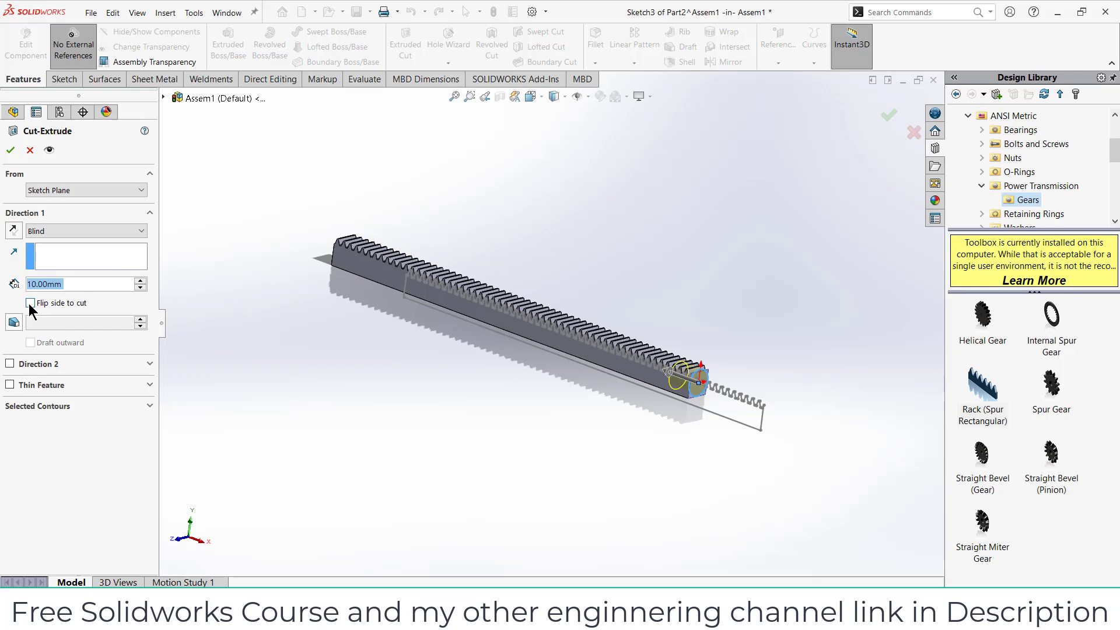
left_click(10, 385)
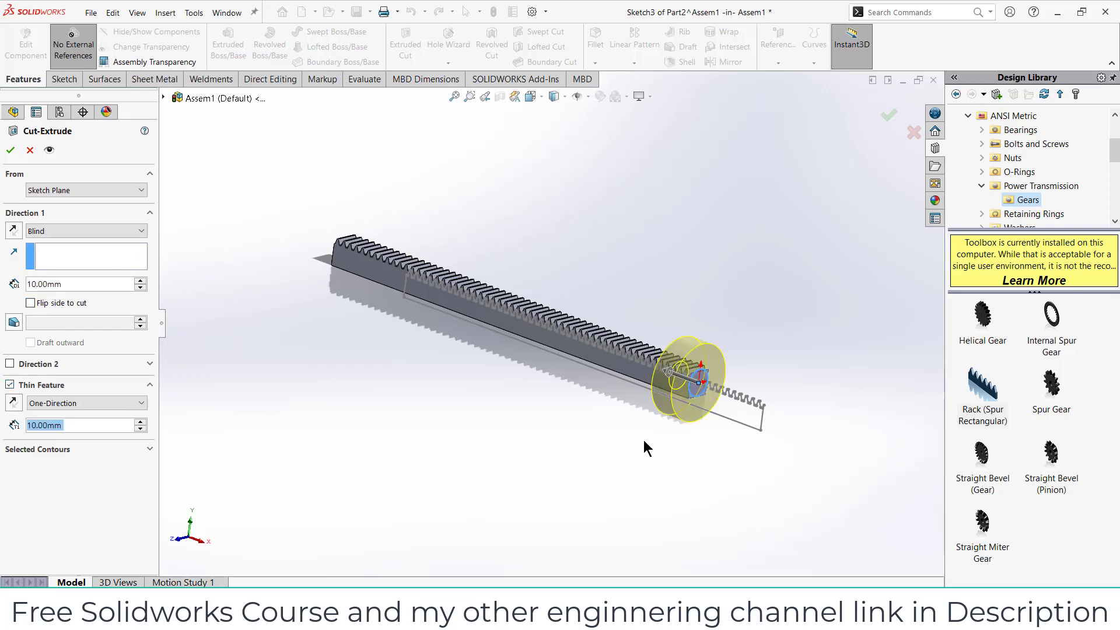
middle_click_drag(644, 441, 673, 427)
left_click_drag(700, 357, 205, 323)
middle_click_drag(548, 345, 647, 339)
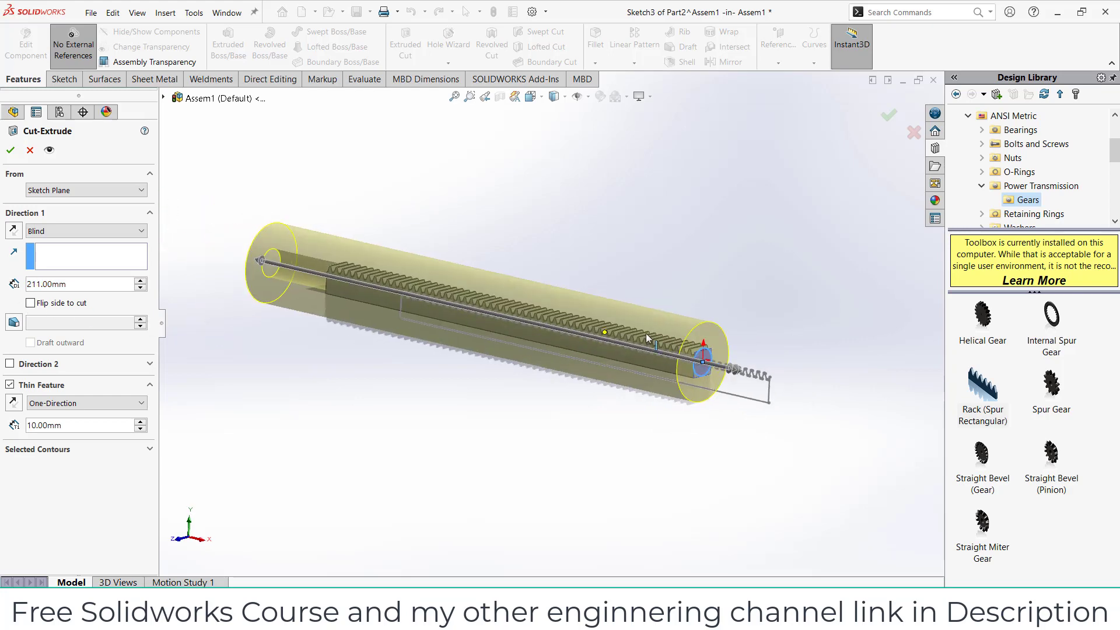
scroll(732, 374, "down", 7)
mouse_move(720, 368)
middle_mouse_down()
mouse_move(680, 378)
mouse_move(705, 354)
middle_mouse_up()
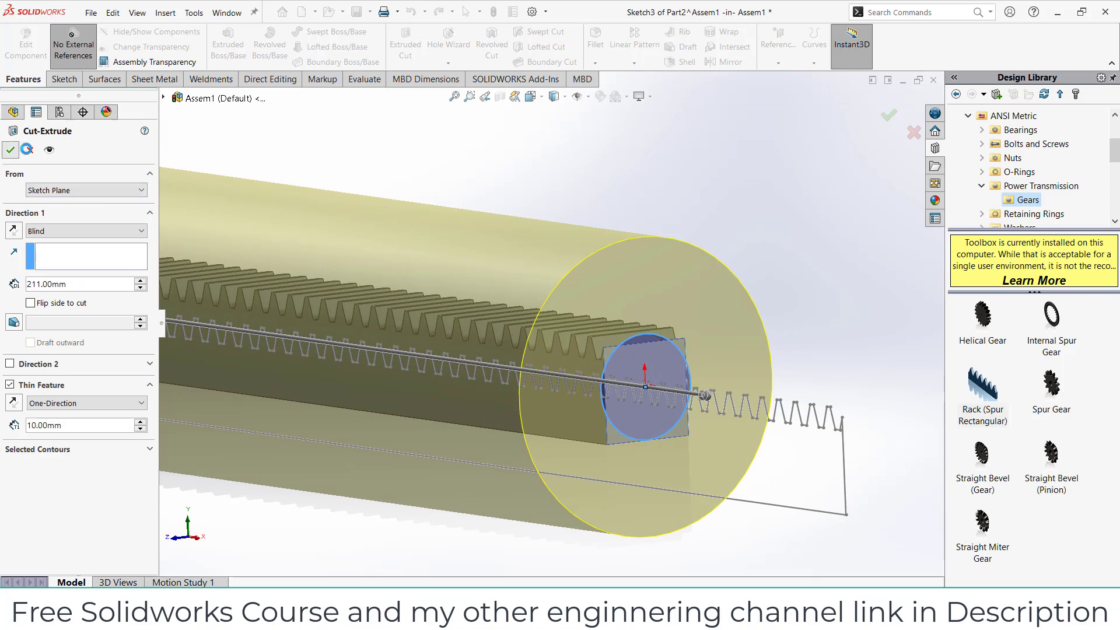
left_click(11, 150)
- Orbit and zoom to inspect the rounded toothed rod
middle_click_drag(741, 253, 766, 339)
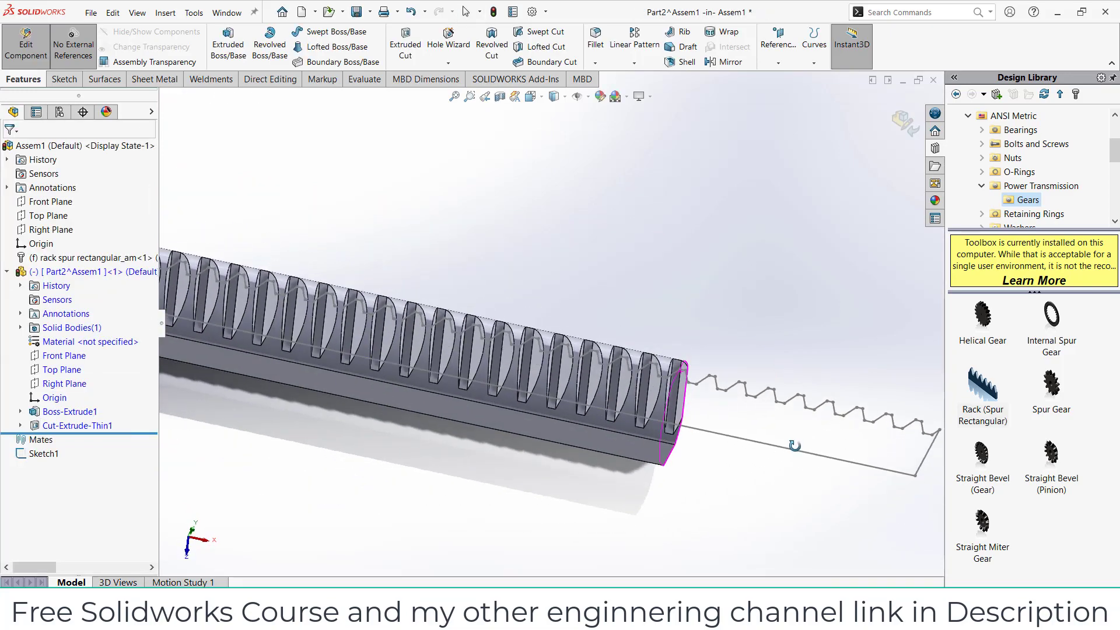
middle_click_drag(794, 446, 750, 393)
scroll(575, 341, "up", 4)
scroll(518, 341, "up", 3)
scroll(351, 303, "down", 3)
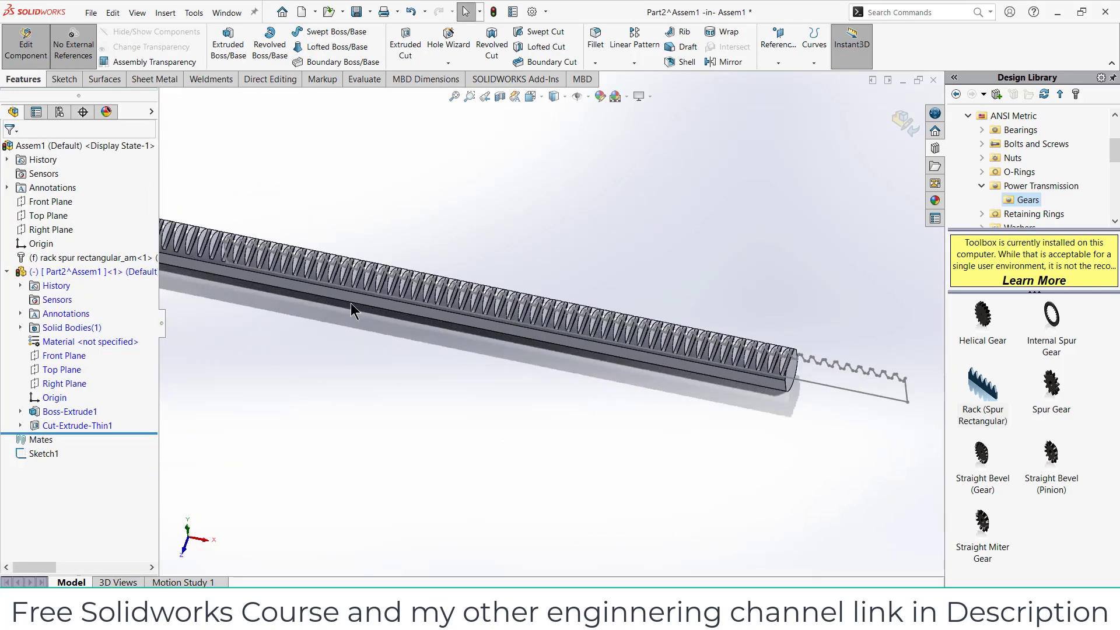
middle_click_drag(351, 303, 418, 247)
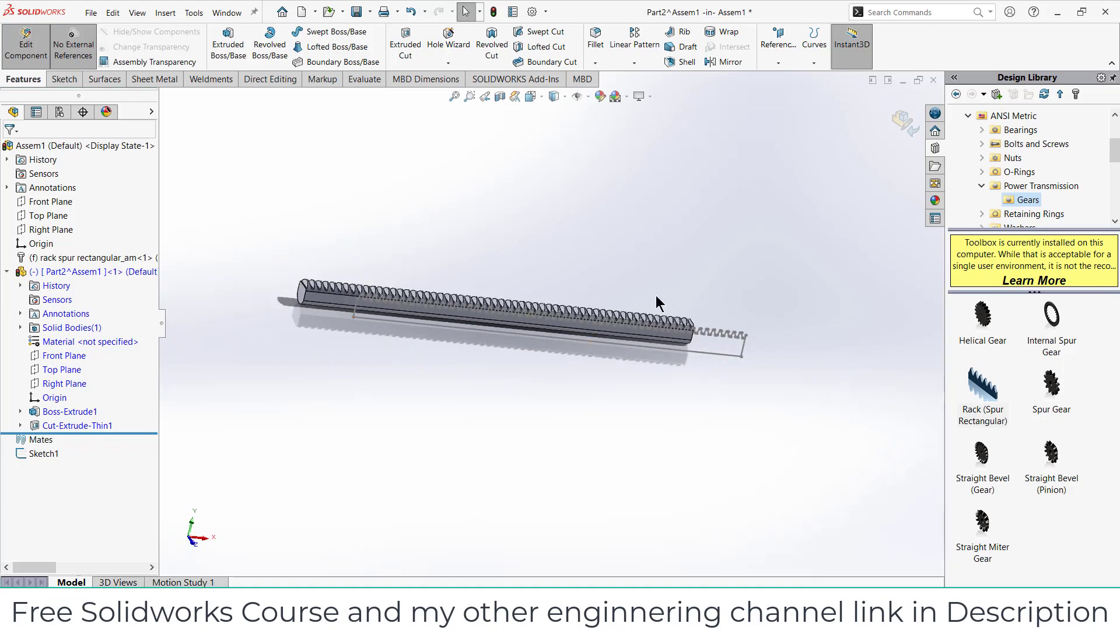
- Exit part editing and delete the leftover Sketch1 from the assembly
left_click(903, 120)
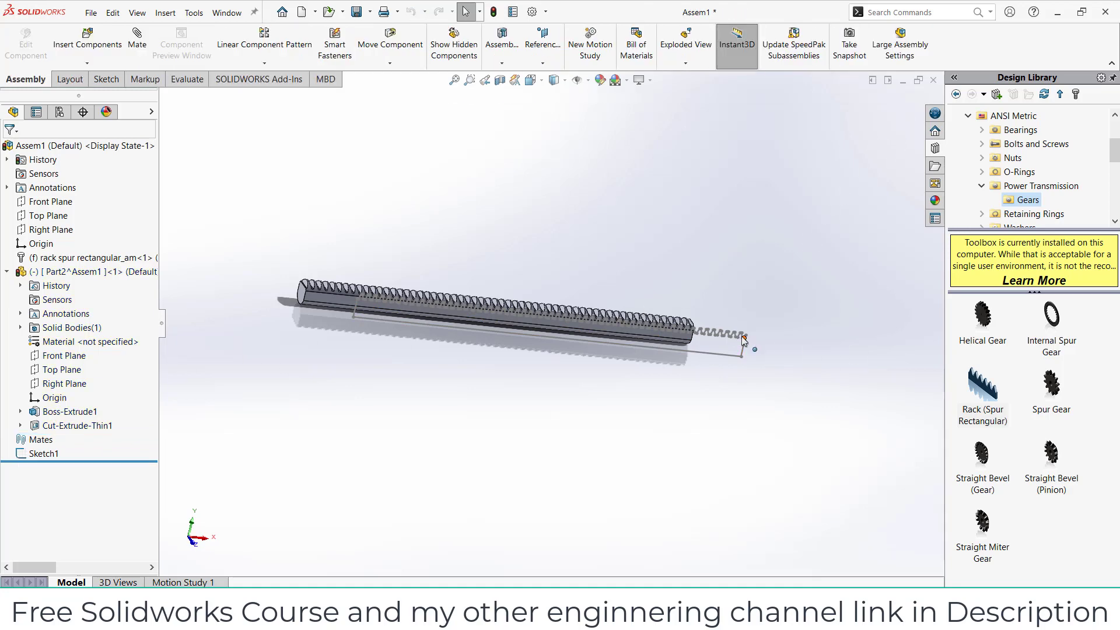
right_click(48, 453)
left_click(81, 475)
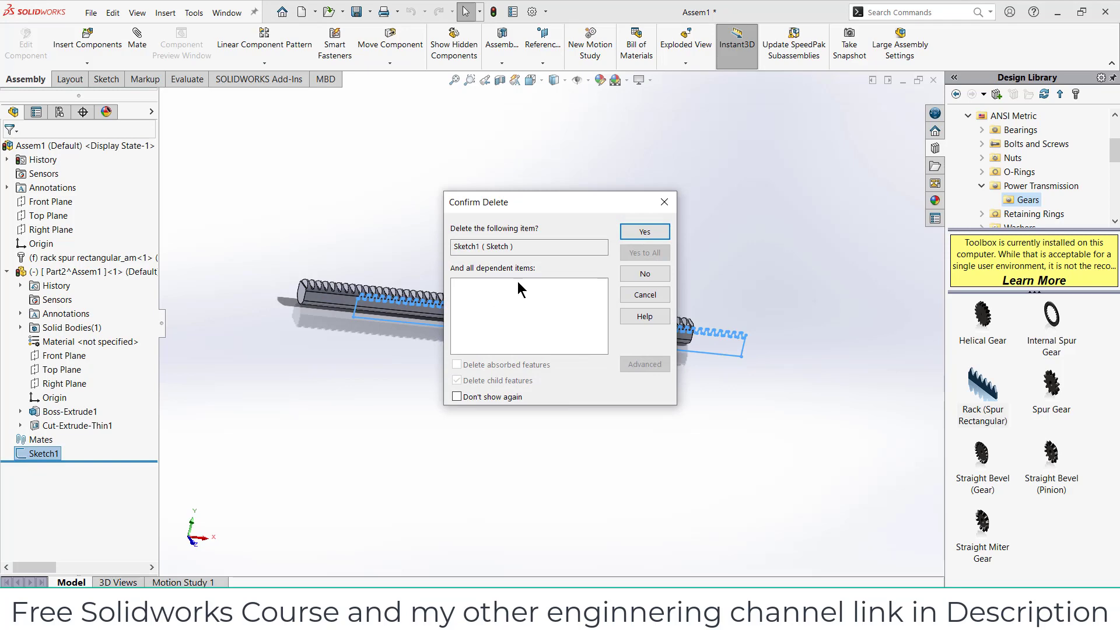
left_click(647, 233)
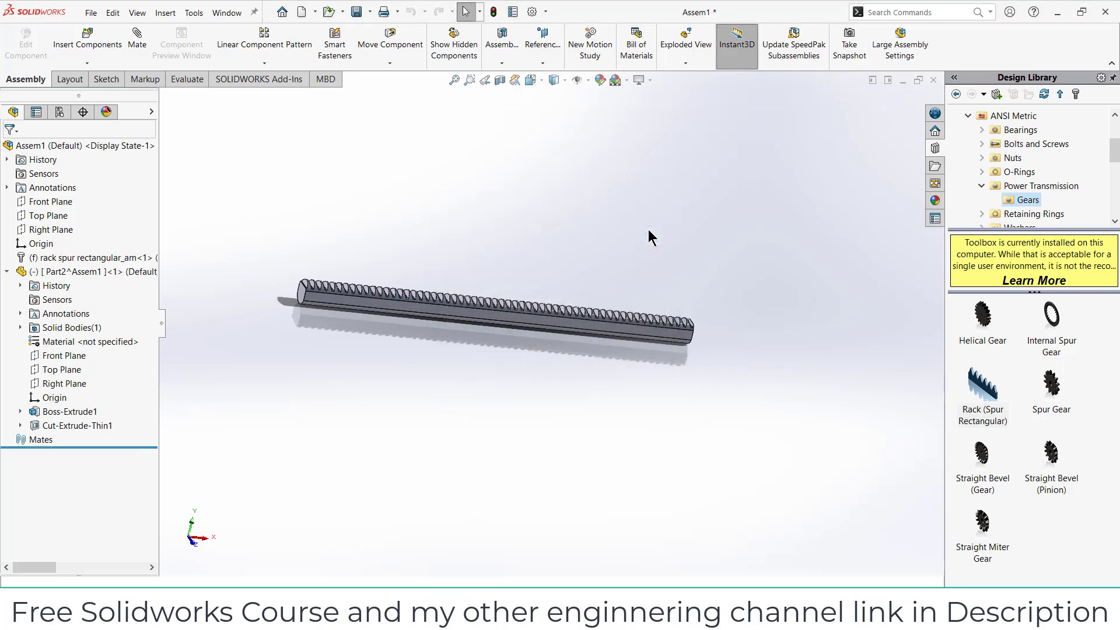
- View the assembly normal to the Front Plane
left_click(51, 202)
key("ctrl+8")
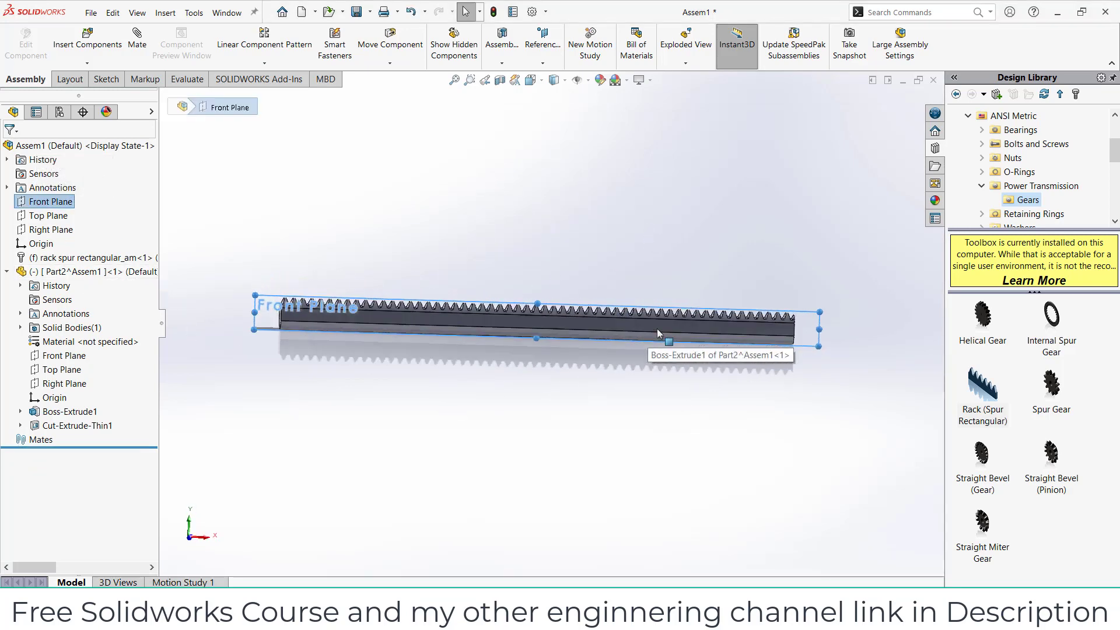
left_click(736, 236)
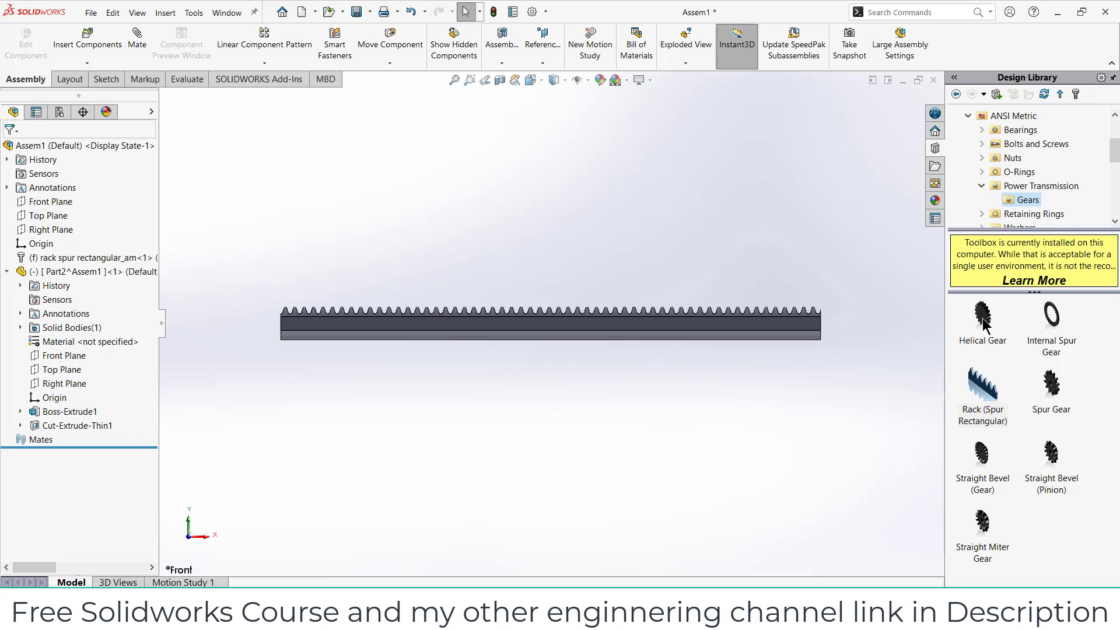
- Insert a Toolbox spur gear with module 1, 25 teeth and 10 mm face width above the rod
left_click_drag(1054, 390, 563, 255)
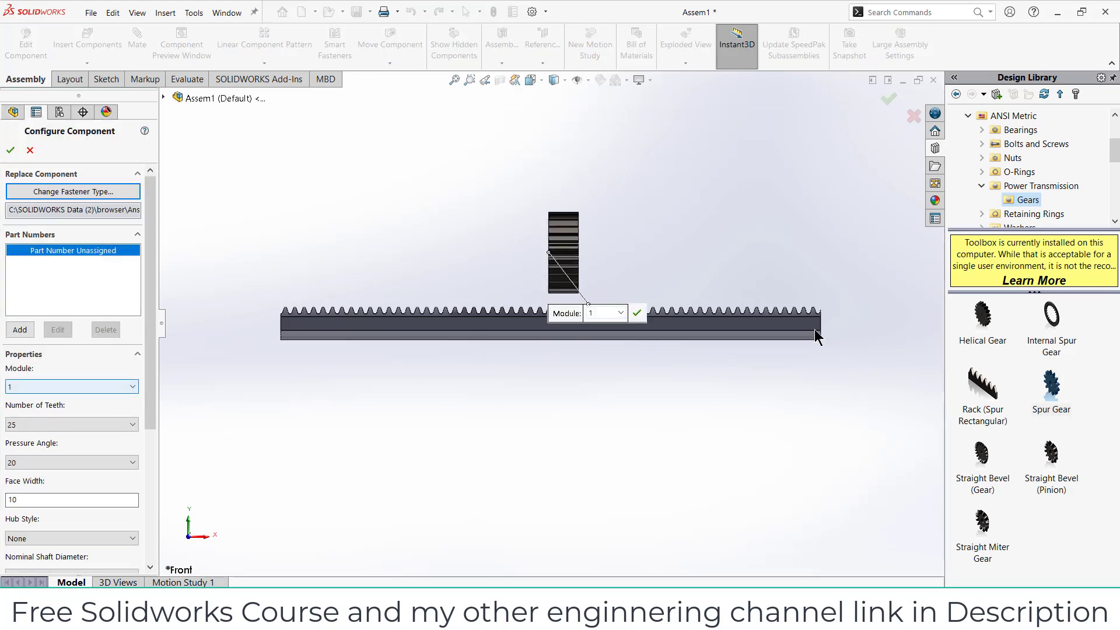
key("ctrl+7")
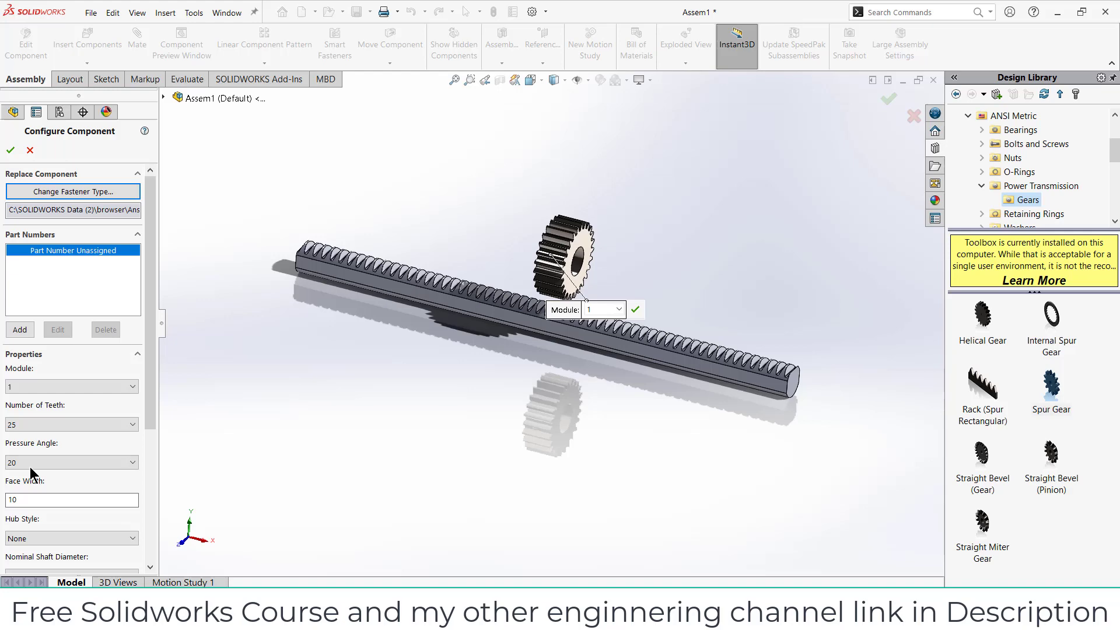
left_click_drag(151, 404, 145, 475)
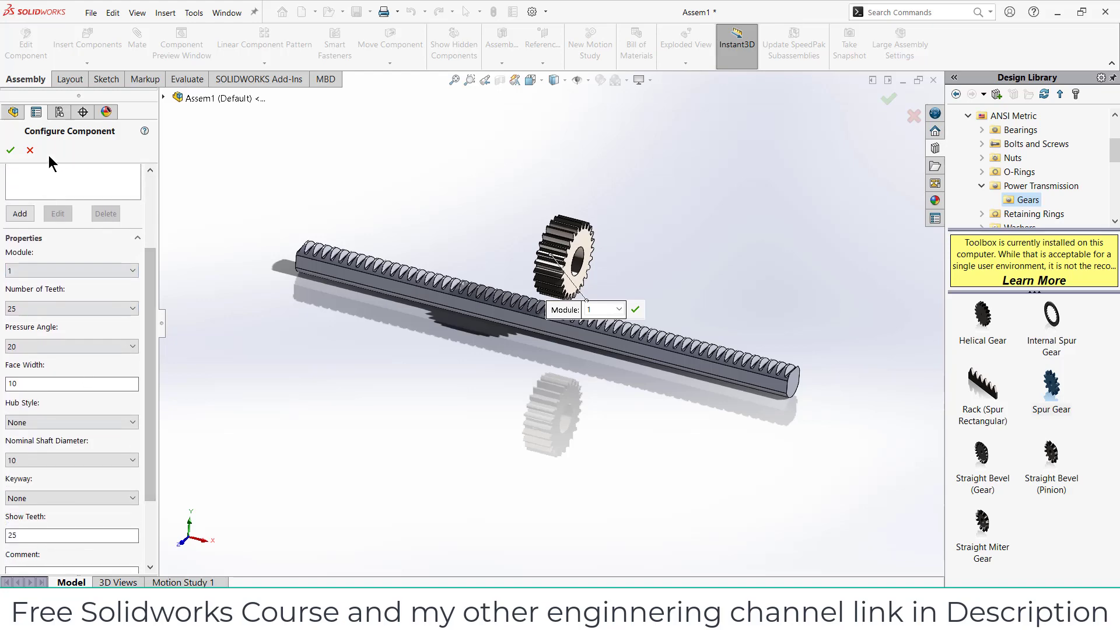
left_click(12, 151)
left_click(12, 152)
scroll(553, 283, "down", 3)
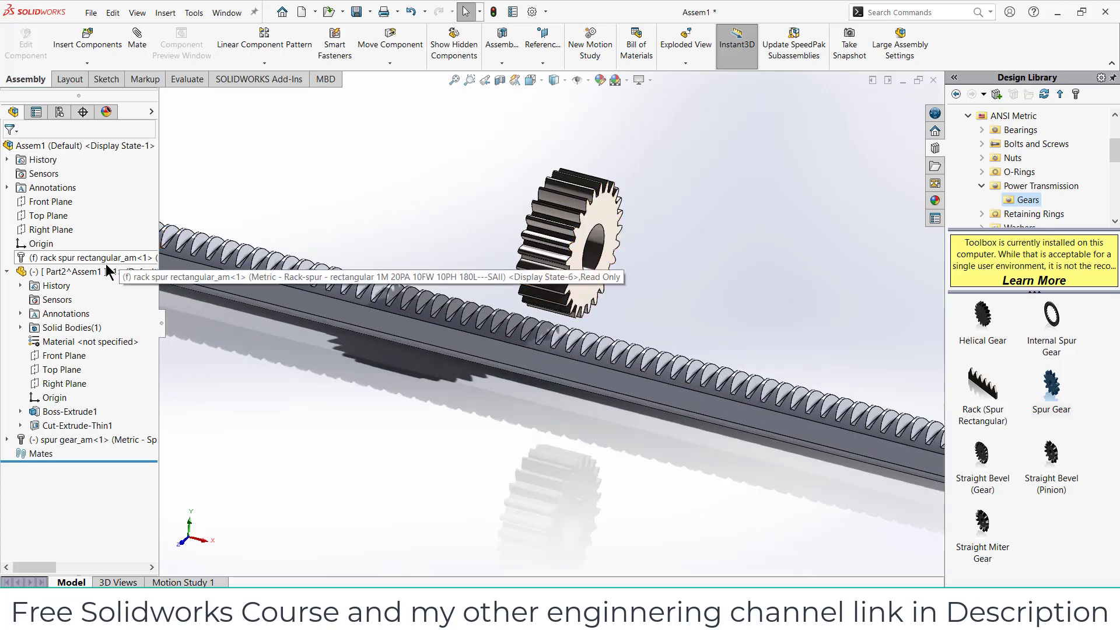
- Rotate the spur gear about its own axis using the triad's rotation ring
left_click(70, 439)
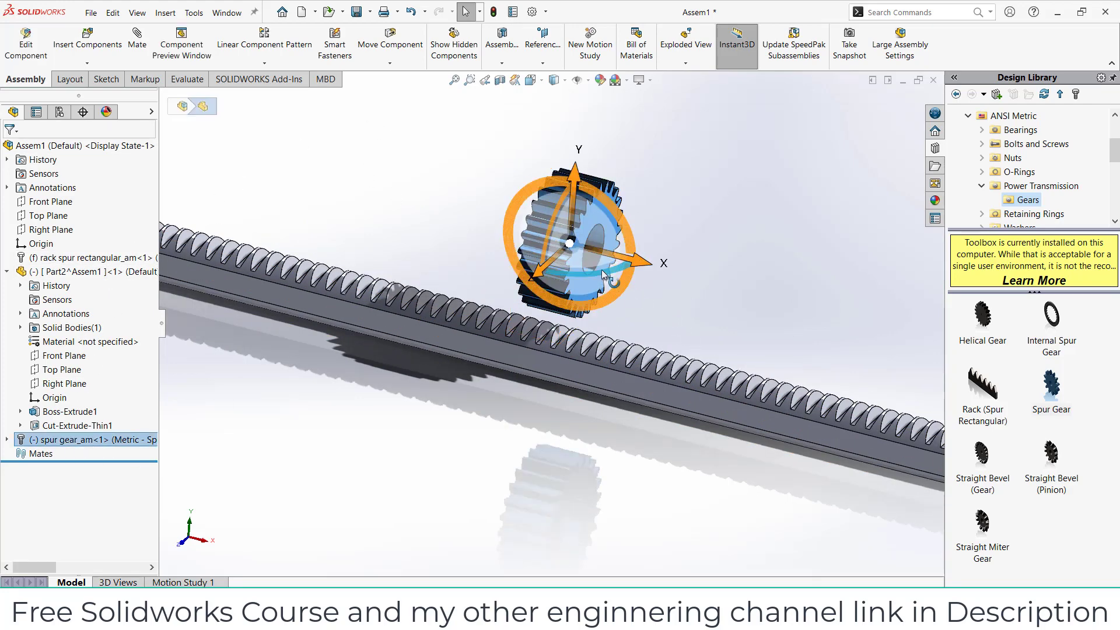
left_click_drag(621, 288, 473, 265)
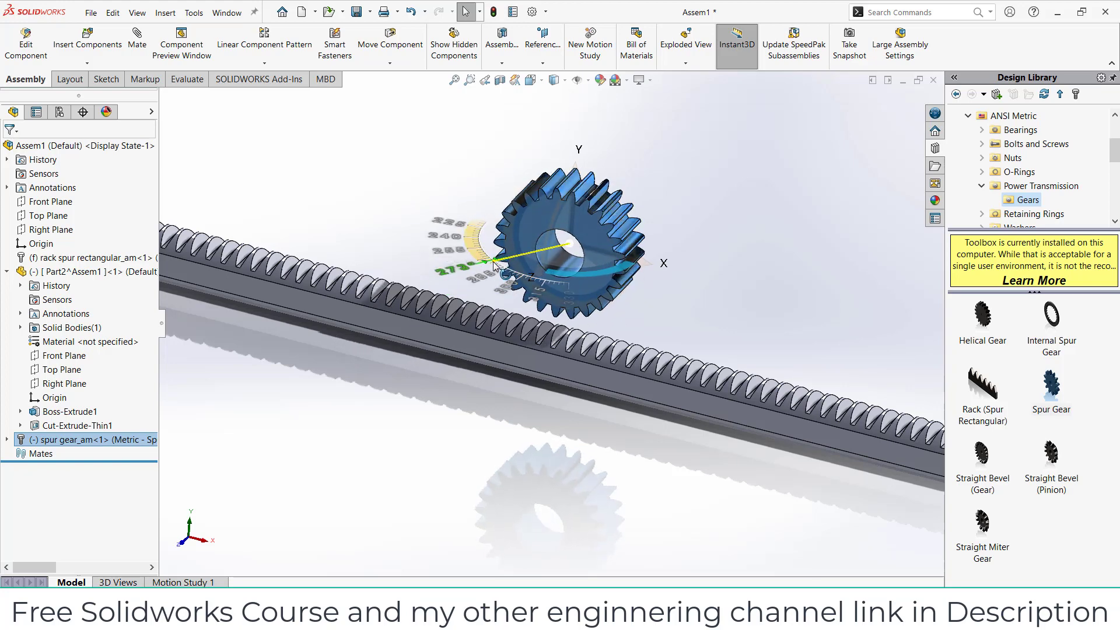
left_click(800, 324)
scroll(800, 324, "up", 4)
scroll(733, 376, "down", 3)
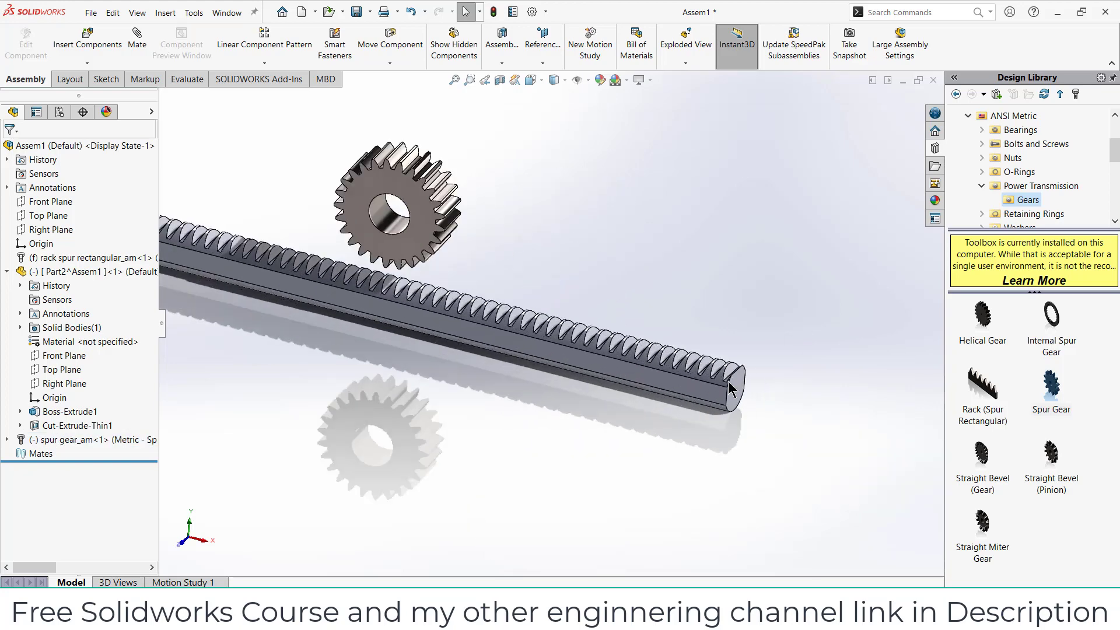
- Drag the rack bar until it sits just below the spur gear
left_click_drag(676, 390, 742, 418)
scroll(743, 420, "up", 4)
middle_click_drag(743, 419, 697, 397)
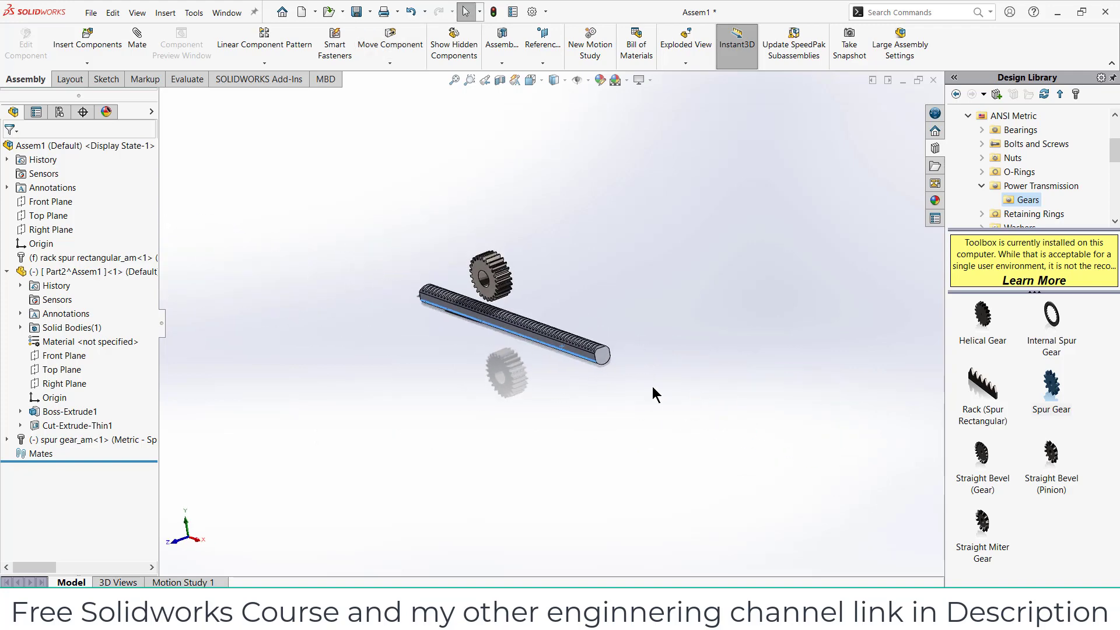
scroll(648, 386, "down", 3)
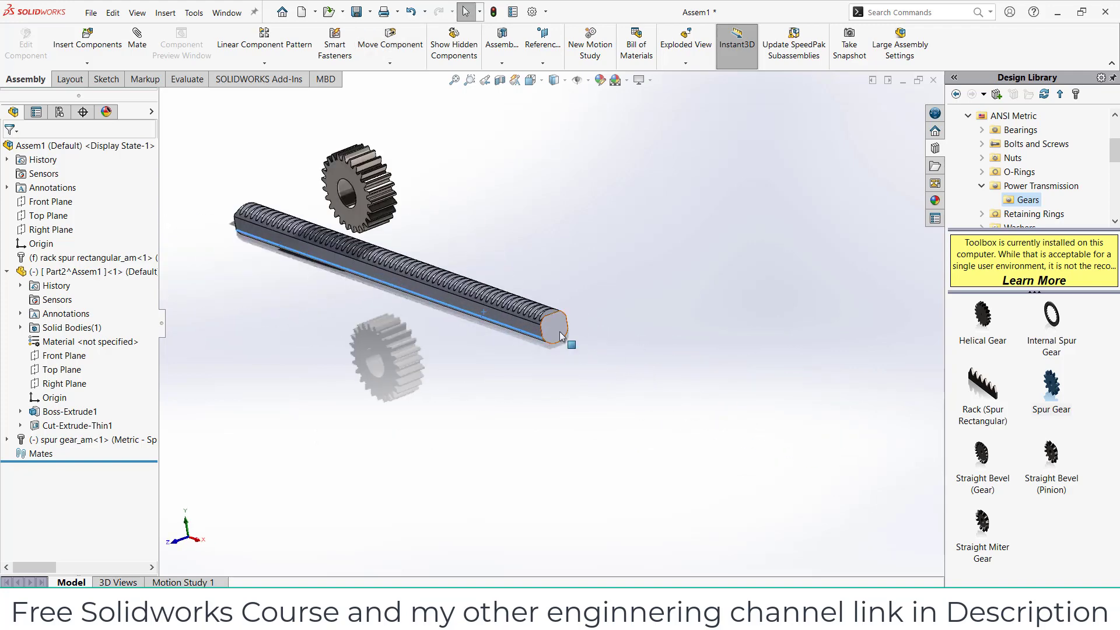
left_click_drag(560, 336, 534, 324)
middle_click_drag(535, 326, 641, 320)
left_click(683, 344)
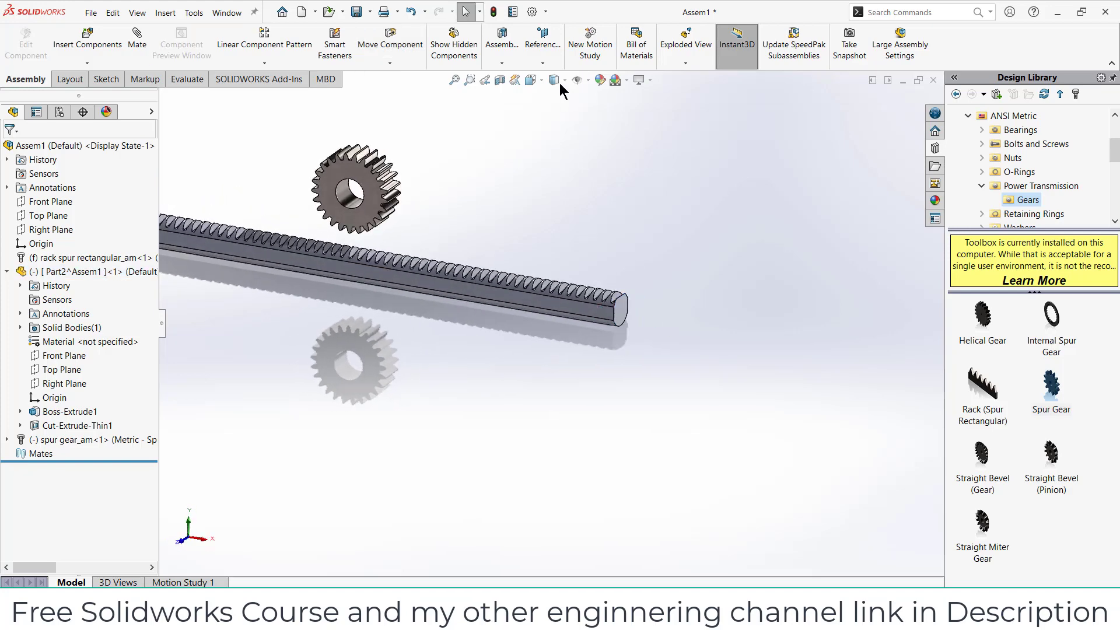
- Turn on axes display from Hide/Show Items and select the rack's central axis
left_click(587, 80)
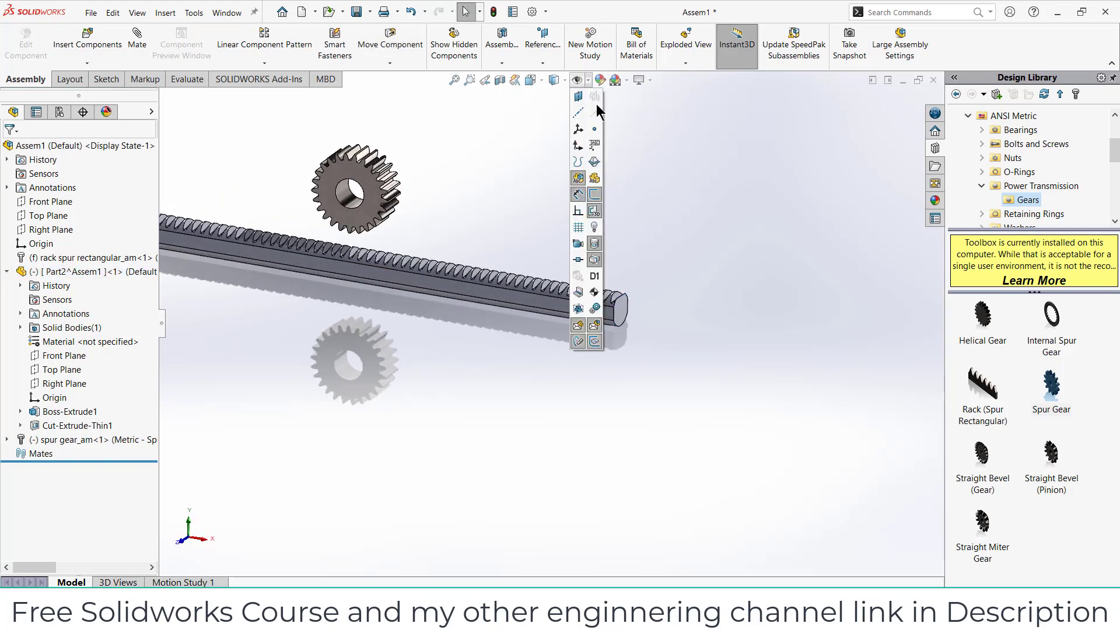
left_click(764, 217)
scroll(694, 303, "down", 3)
middle_click_drag(640, 312, 577, 303)
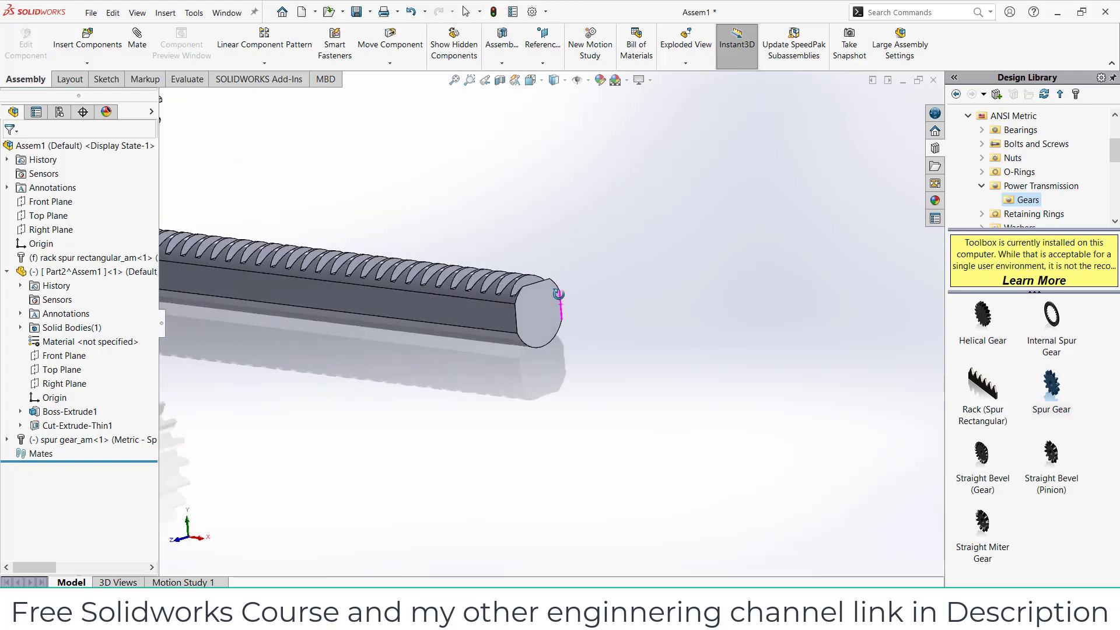
left_click(534, 317)
scroll(534, 317, "up", 4)
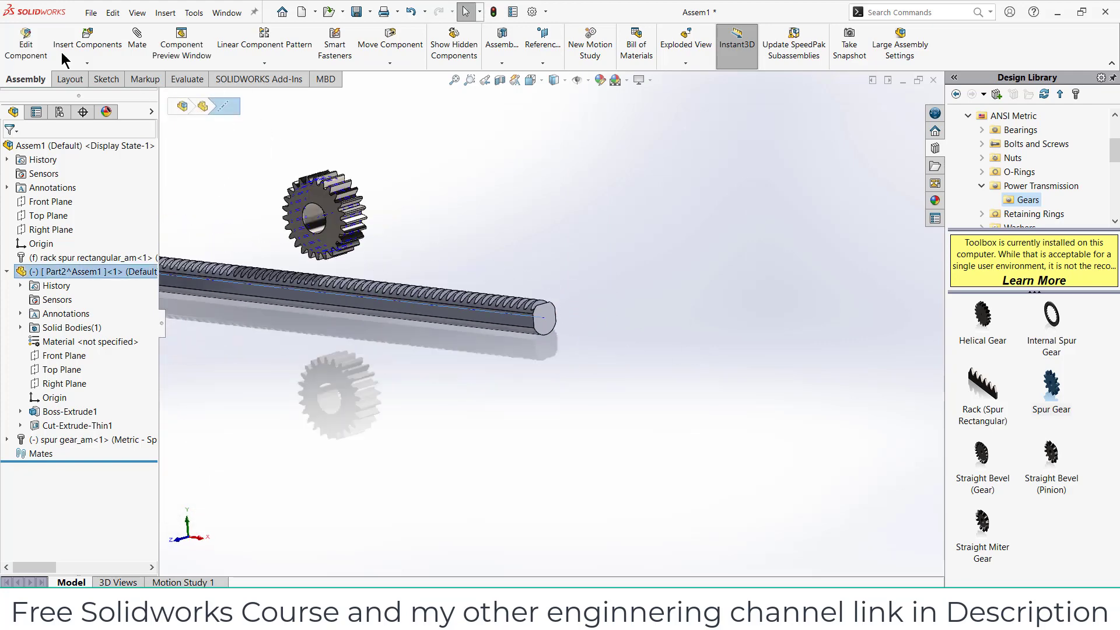
- Mate the rack's Front Plane coincident with the assembly Front Plane
left_click(149, 59)
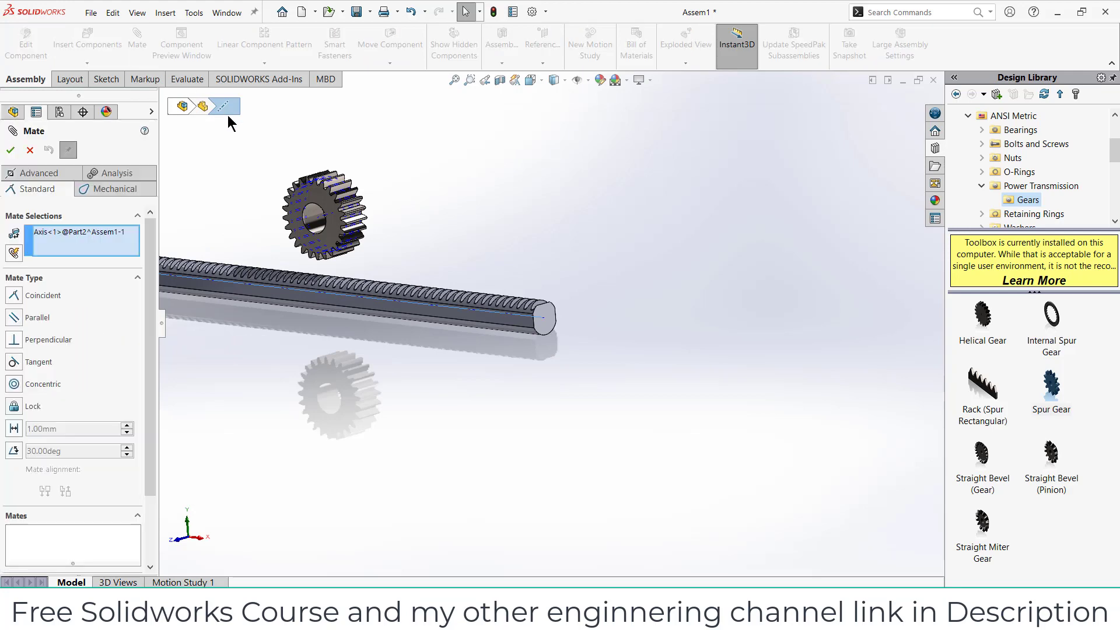
left_click(30, 150)
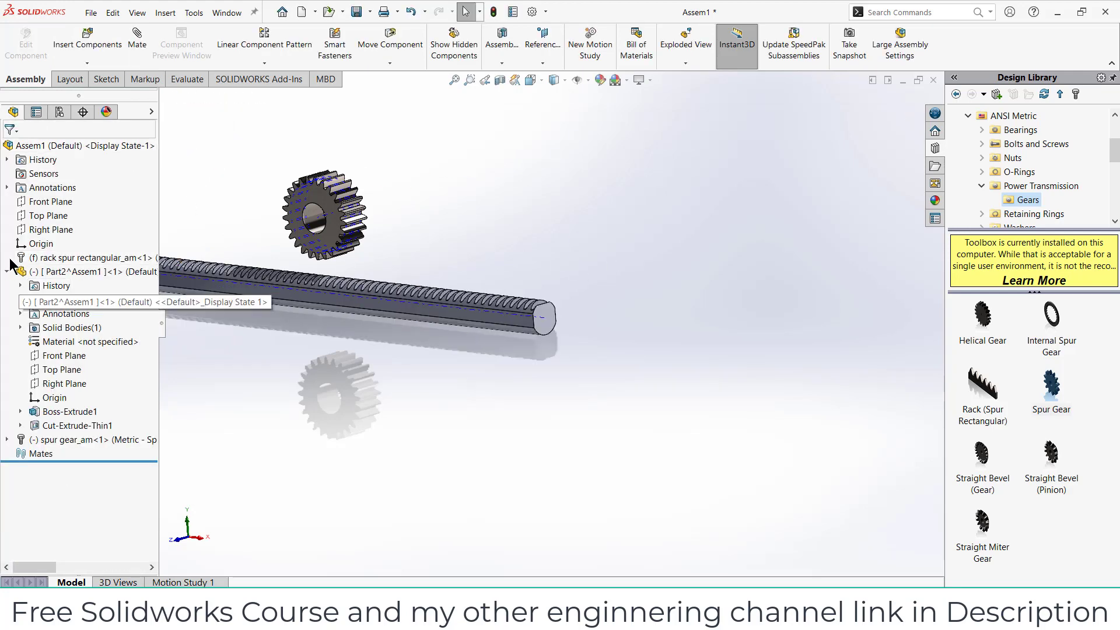
left_click(57, 356)
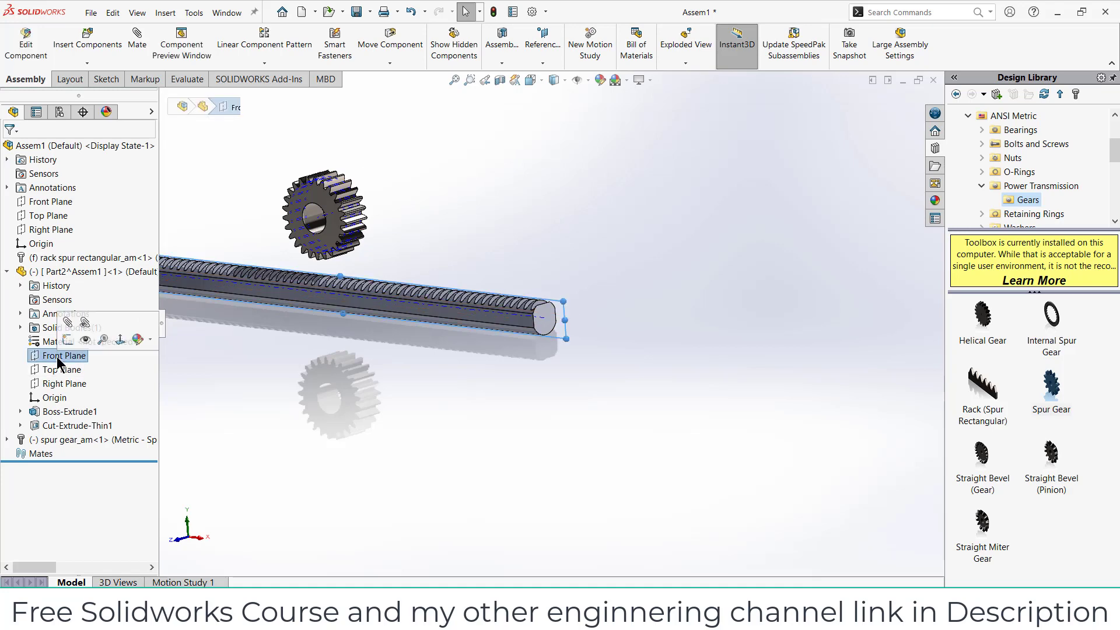
left_click(138, 44)
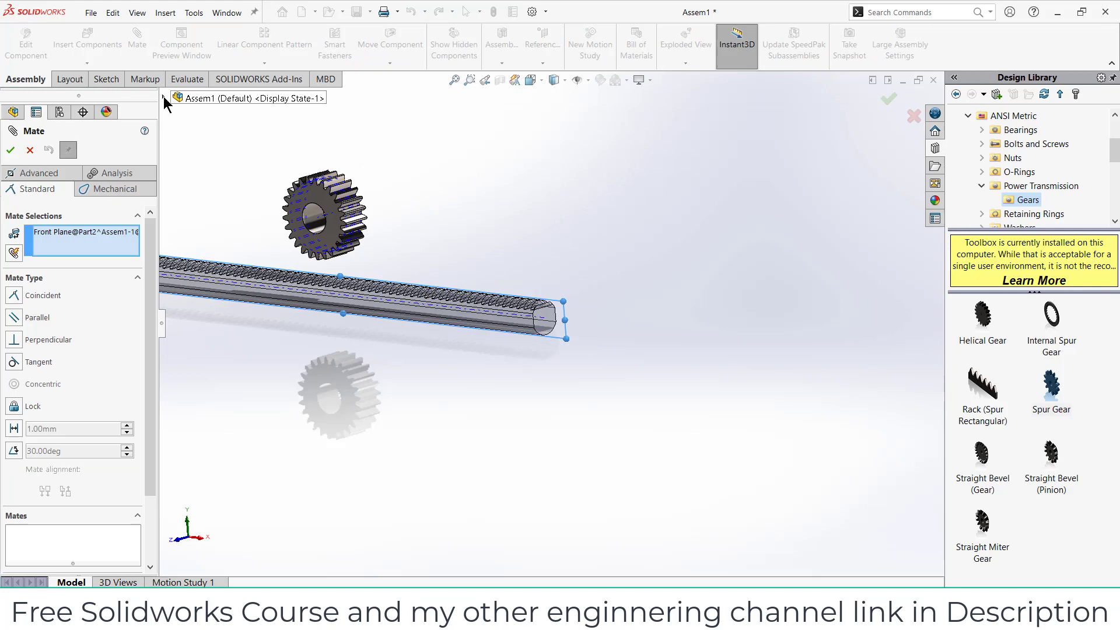
left_click(163, 97)
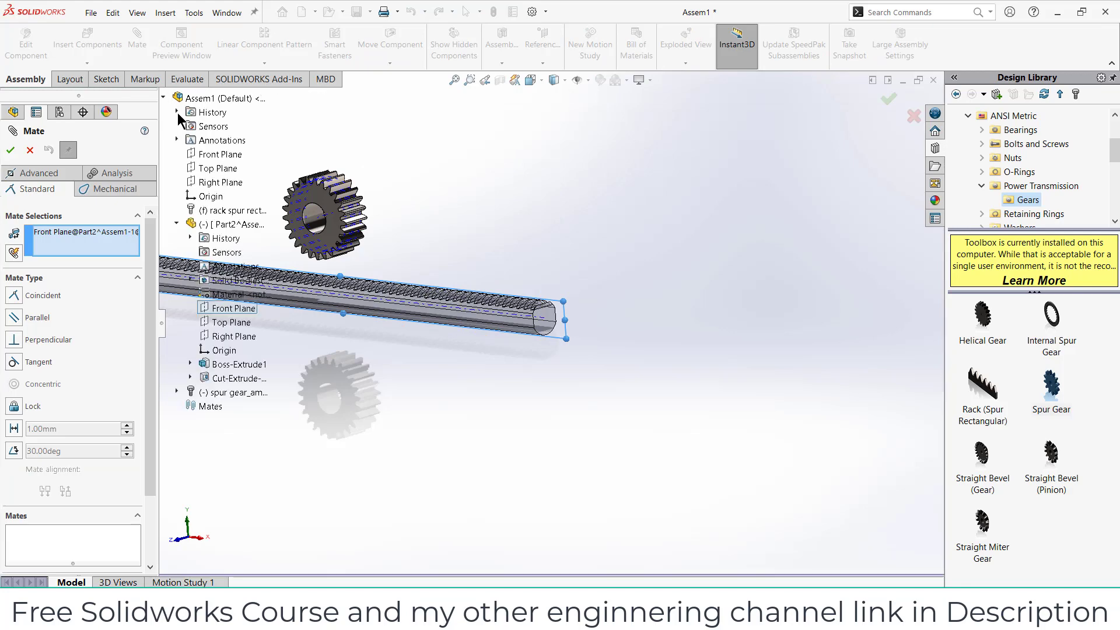
left_click(216, 155)
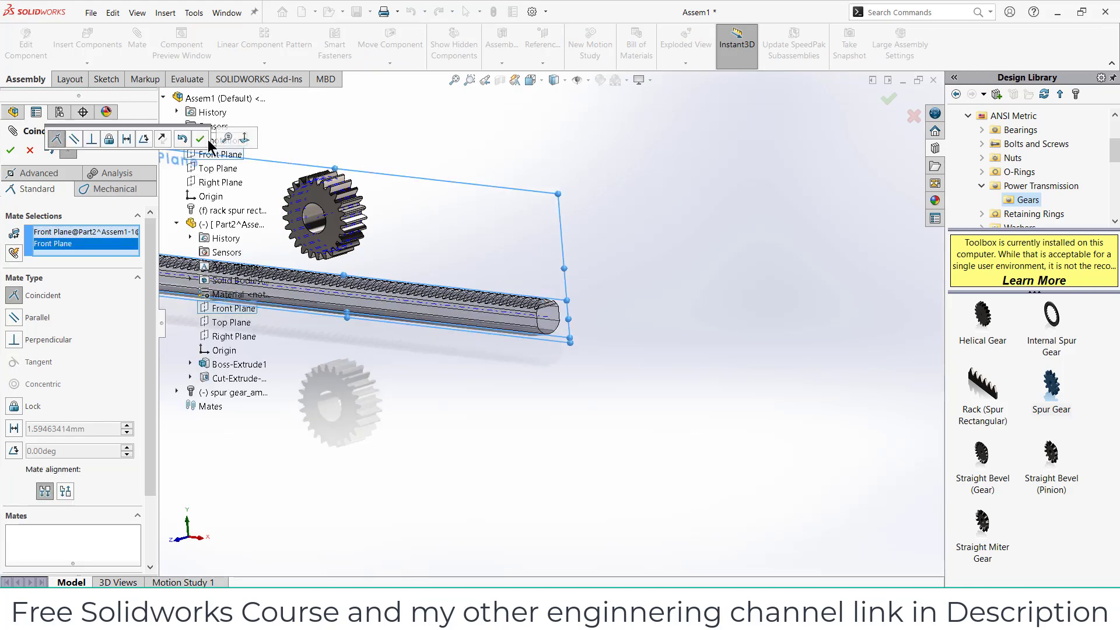
left_click(200, 138)
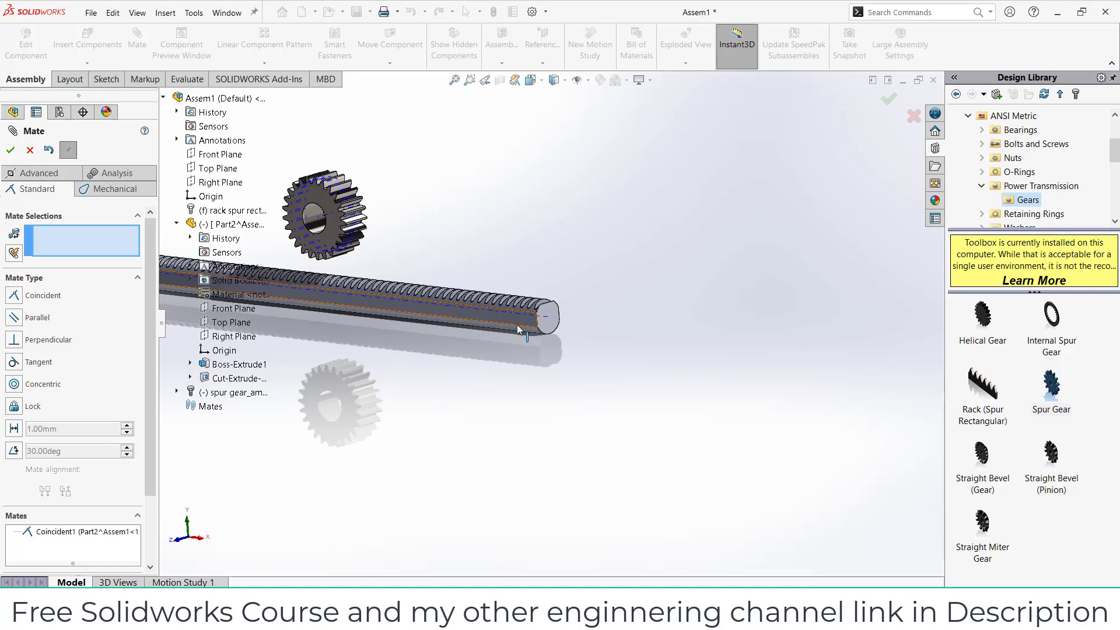
left_click_drag(516, 320, 510, 283)
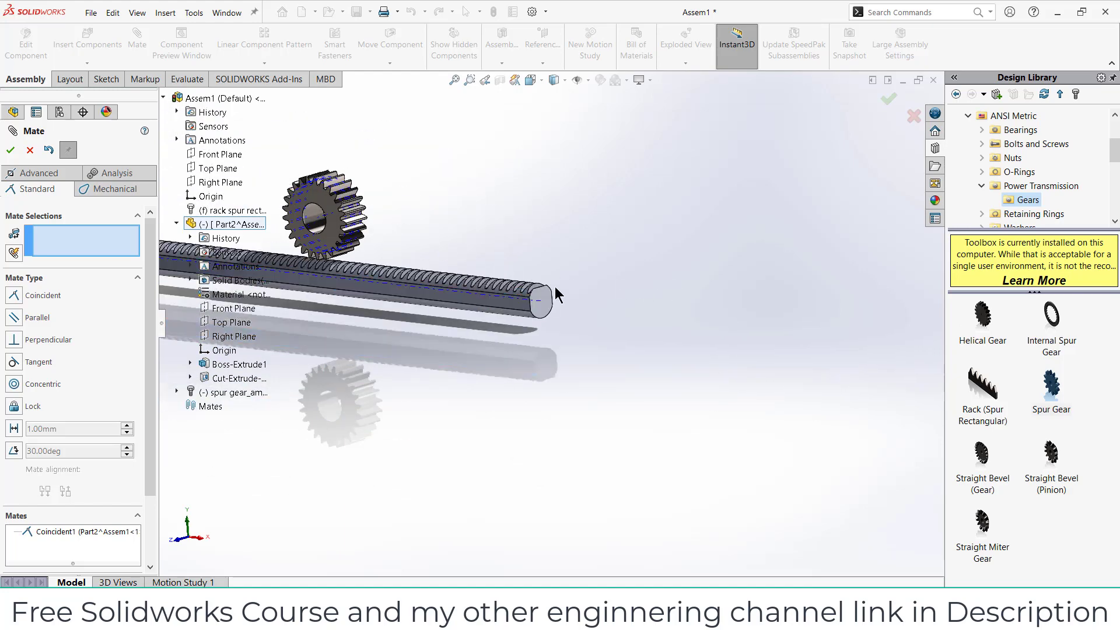
- Mate the rack's axis coincident with the assembly Top Plane, then close Mate
left_click(522, 304)
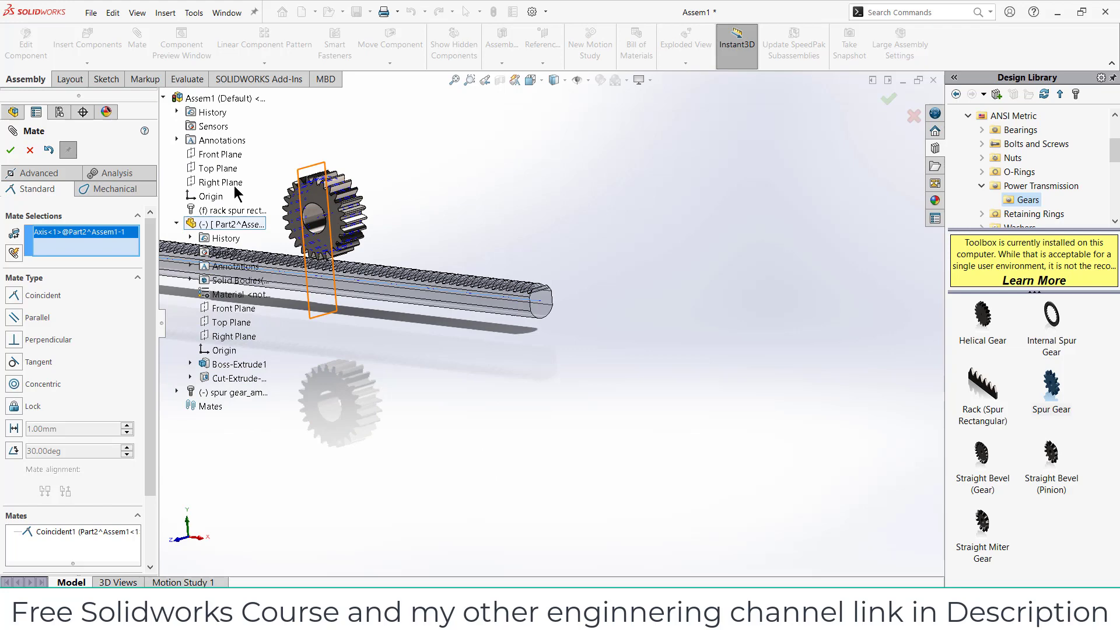
left_click(225, 168)
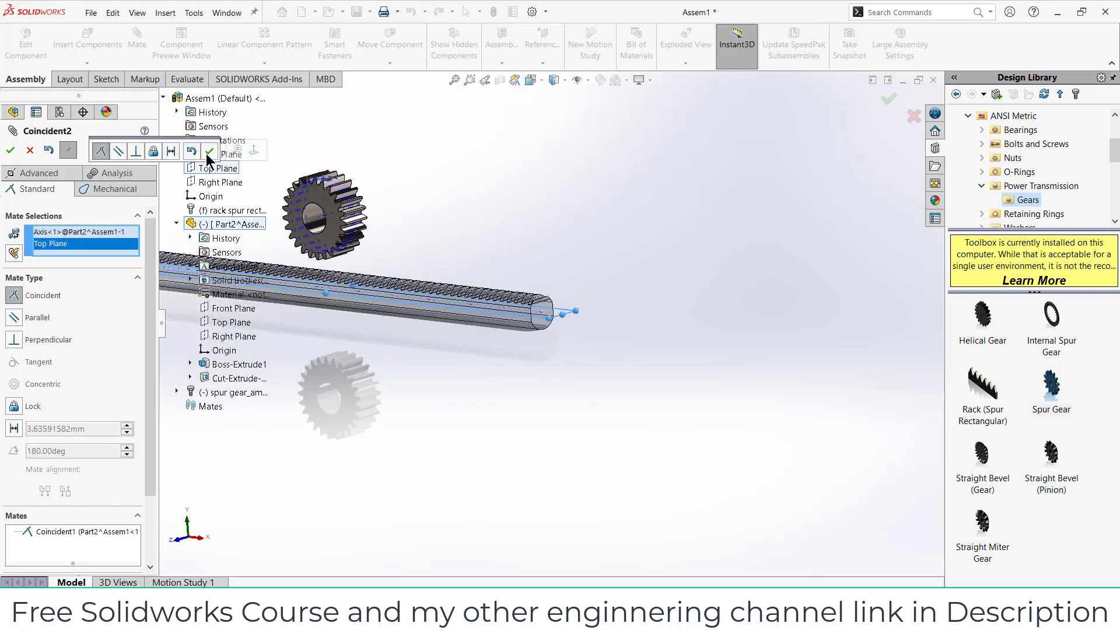
left_click(213, 152)
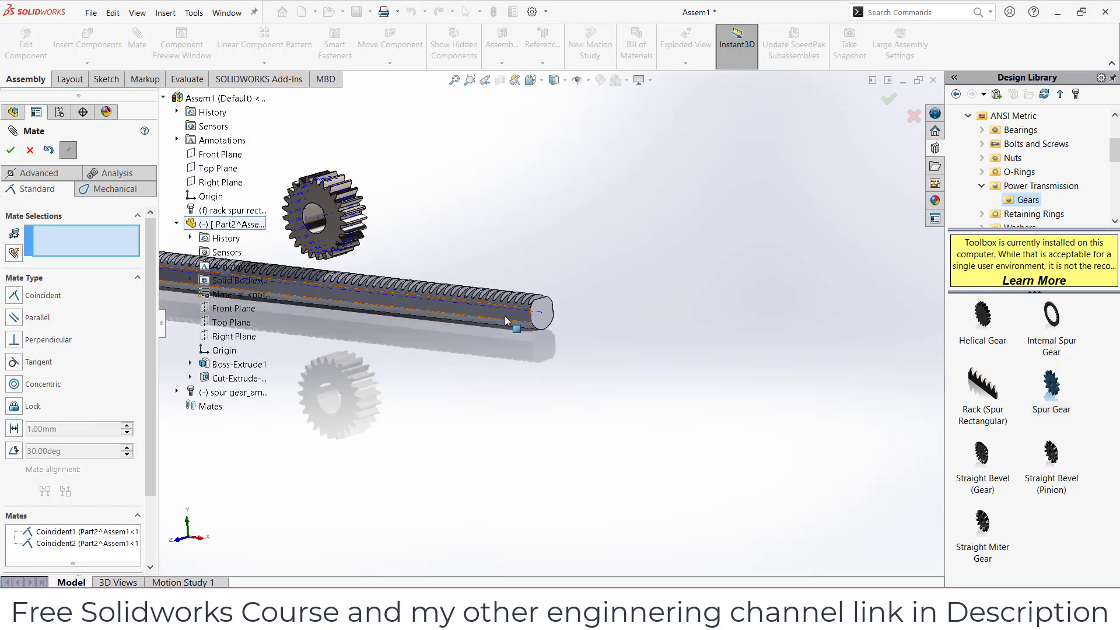
left_click_drag(505, 316, 572, 313)
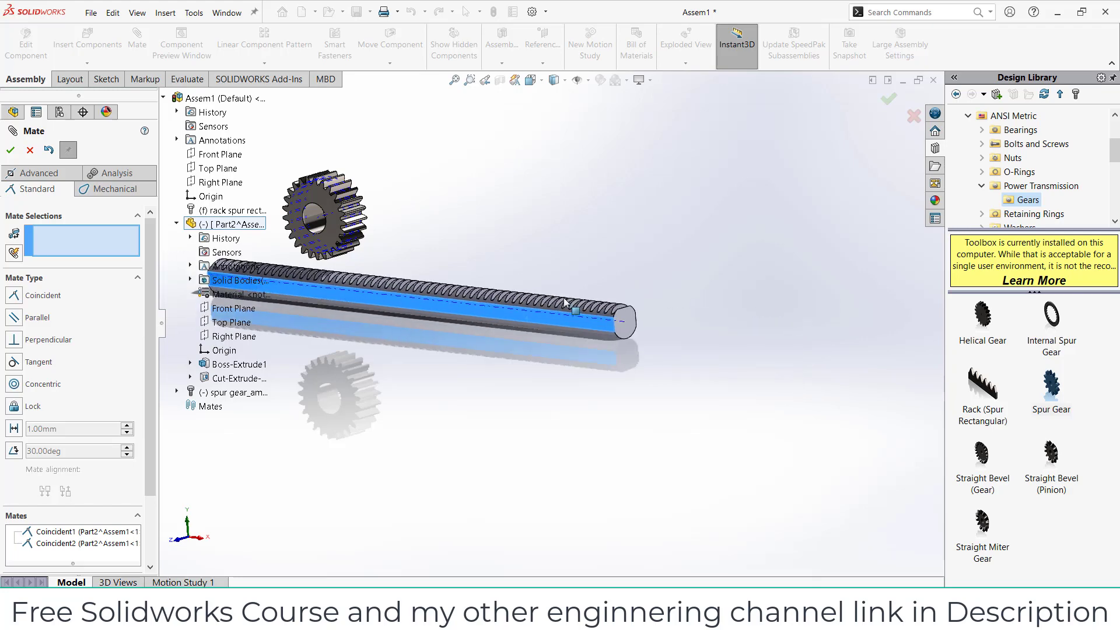
left_click(10, 150)
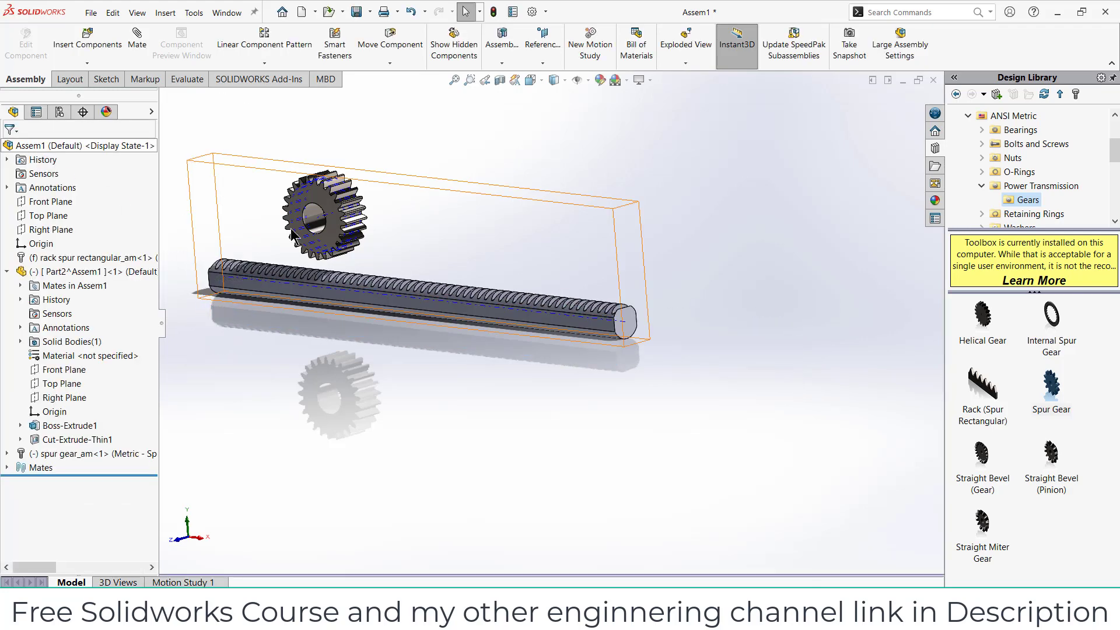
- Select the spur gear's flat face and view it head-on (Ctrl+8)
scroll(469, 294, "down", 2)
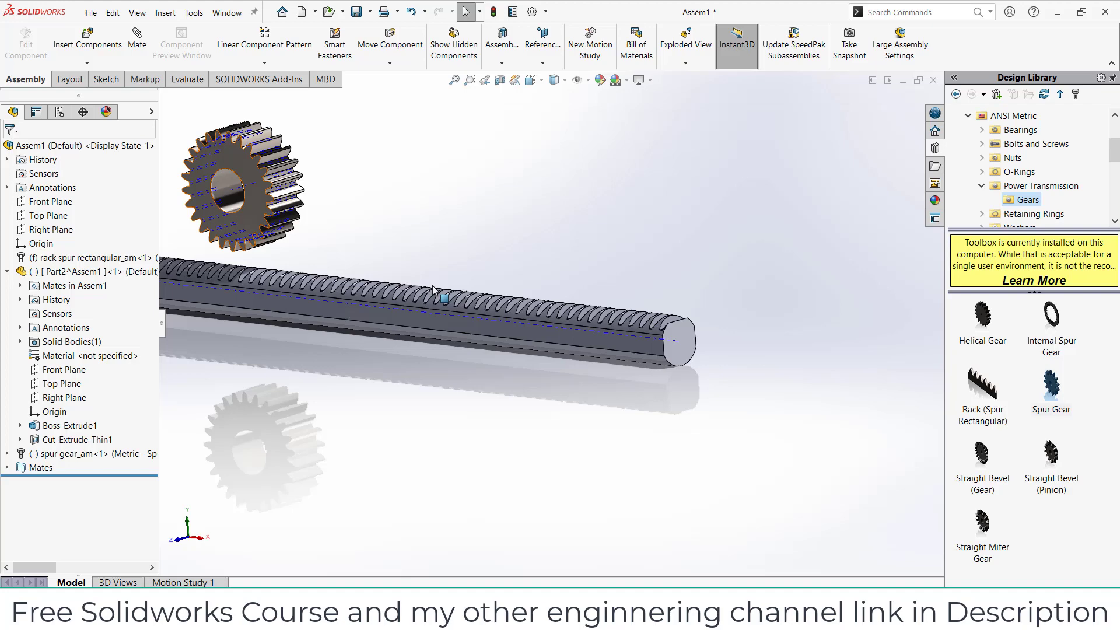
left_click(259, 200)
key("ctrl+8")
scroll(494, 353, "down", 5)
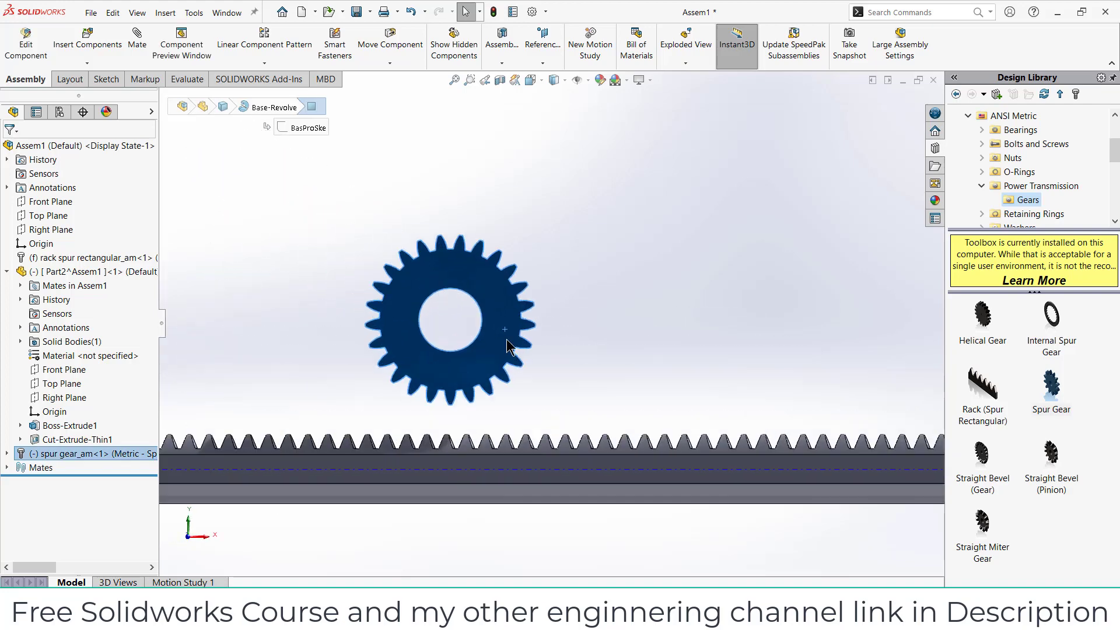
- Slide the spur gear along the rack and lower it onto the rack teeth
scroll(550, 376, "up", 4)
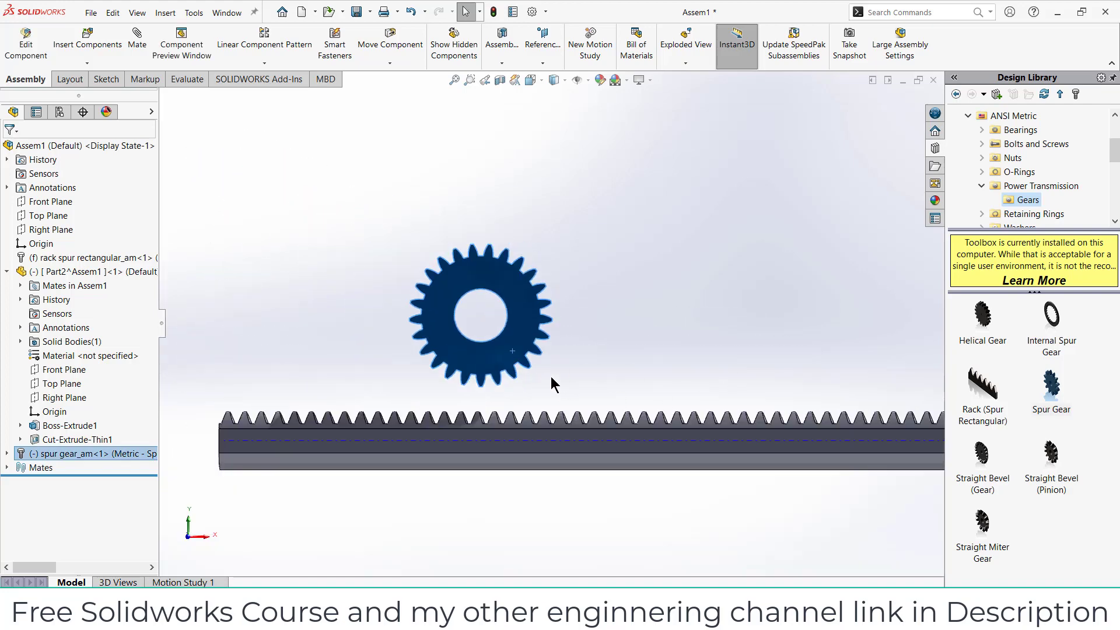
right_click(527, 317)
left_click(877, 159)
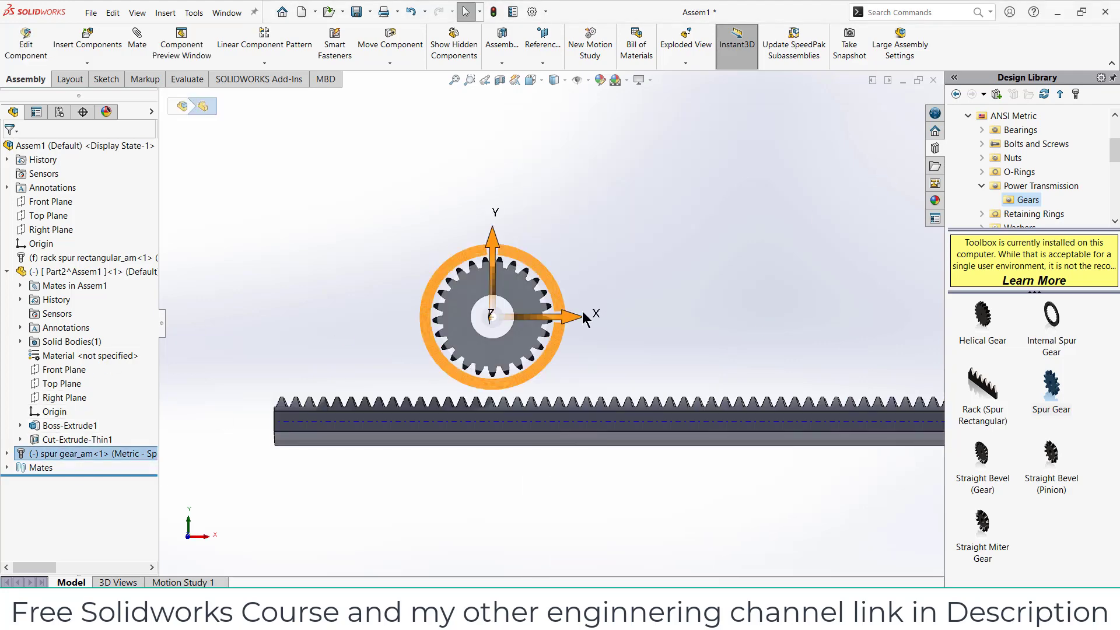
left_click_drag(590, 317, 883, 314)
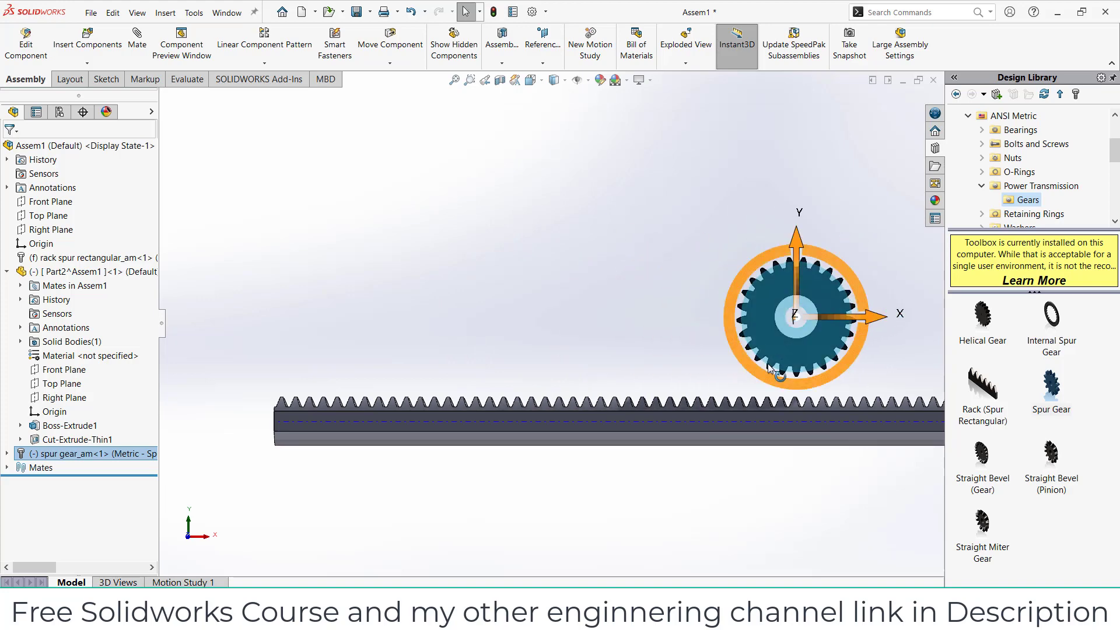
key("f")
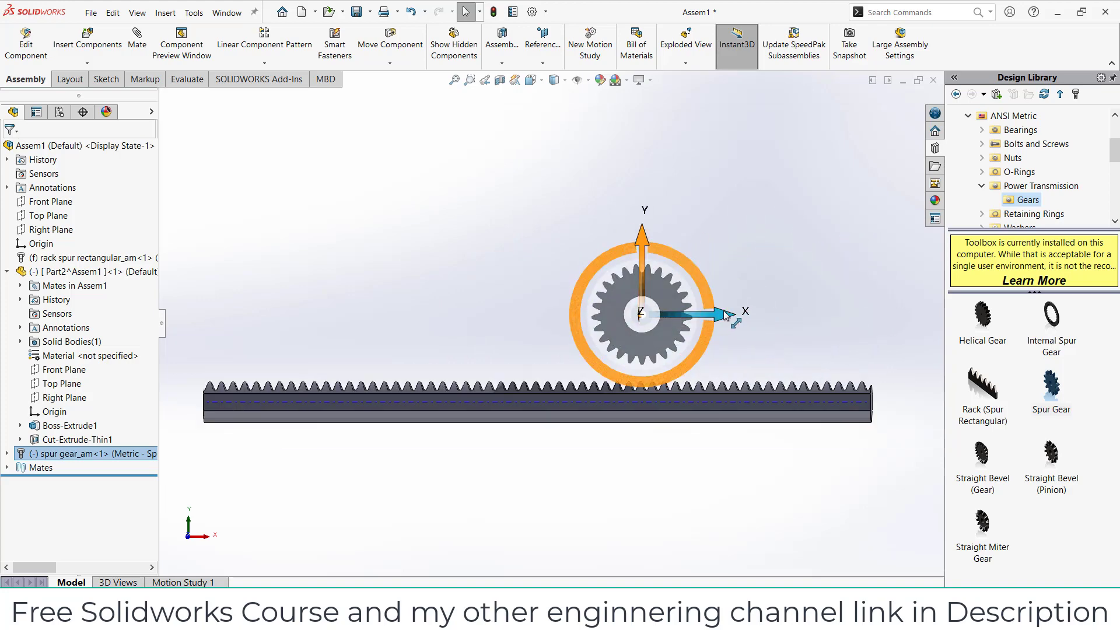
left_click_drag(663, 341, 586, 342)
scroll(586, 341, "down", 2)
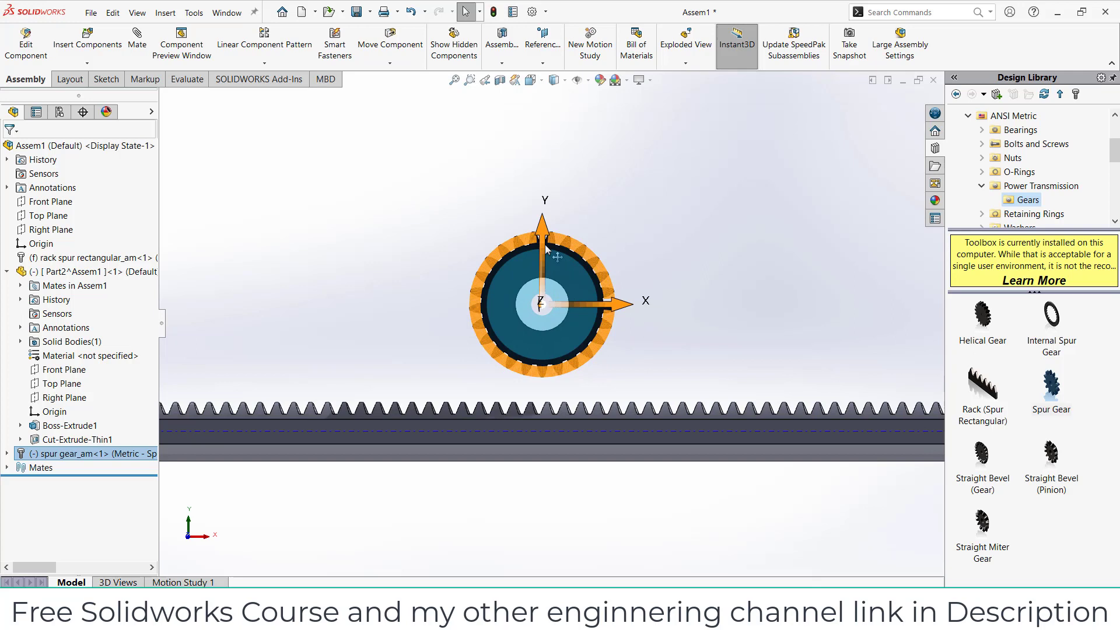
left_click_drag(545, 229, 538, 267)
- Rotate the gear so its teeth fit the rack, then inspect from angled views
scroll(557, 392, "up", 4)
scroll(557, 389, "down", 2)
scroll(556, 376, "up", 5)
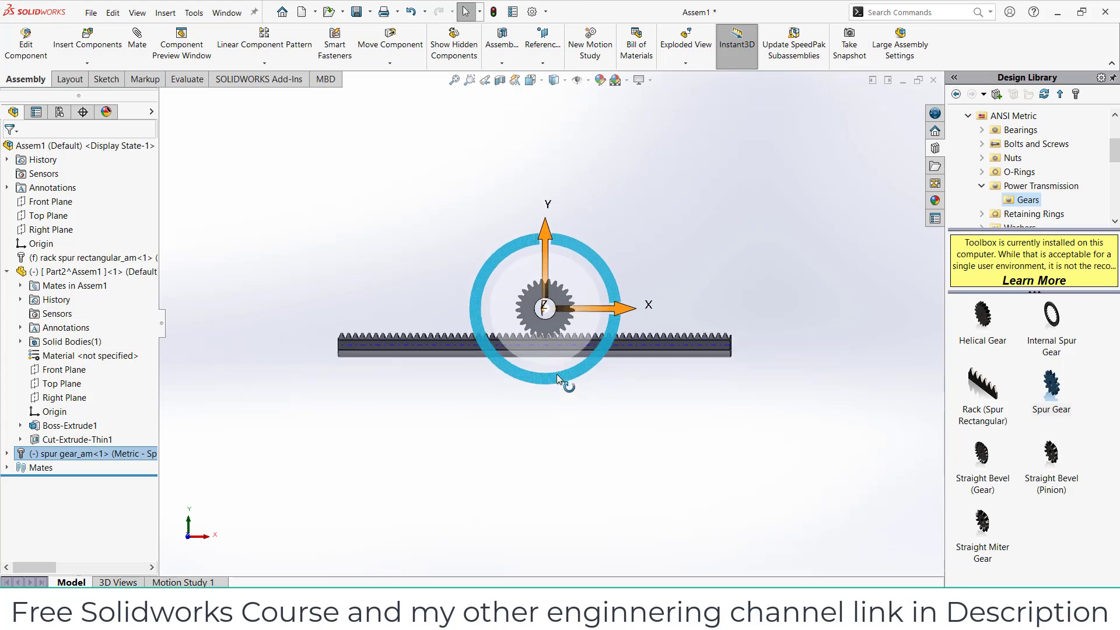
scroll(554, 332, "down", 8)
scroll(539, 295, "down", 1)
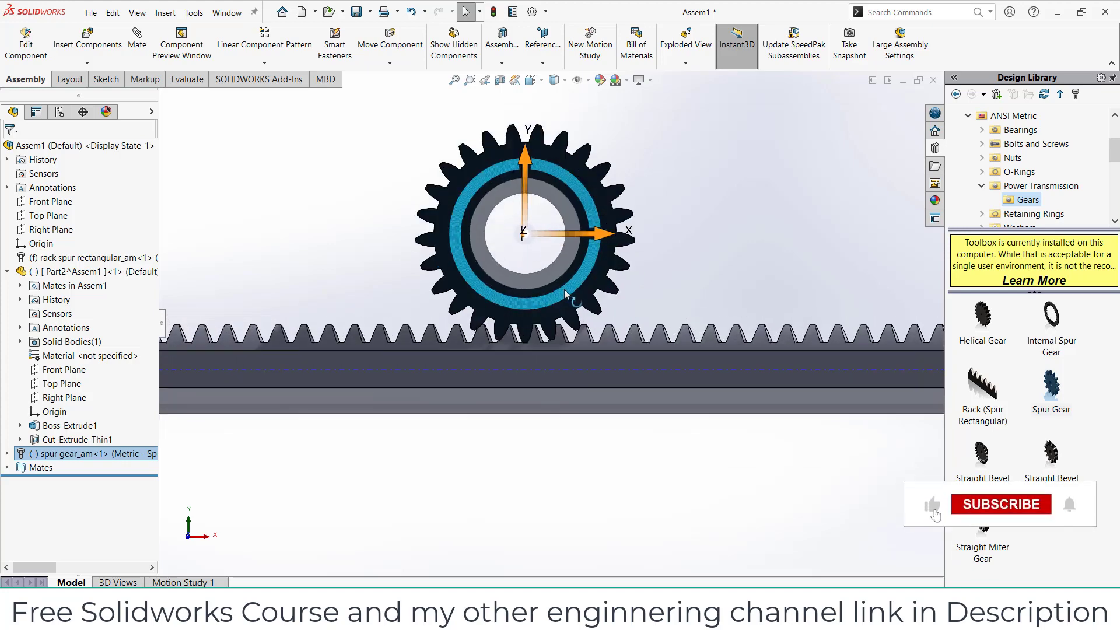
left_click_drag(564, 297, 563, 292)
scroll(567, 294, "down", 4)
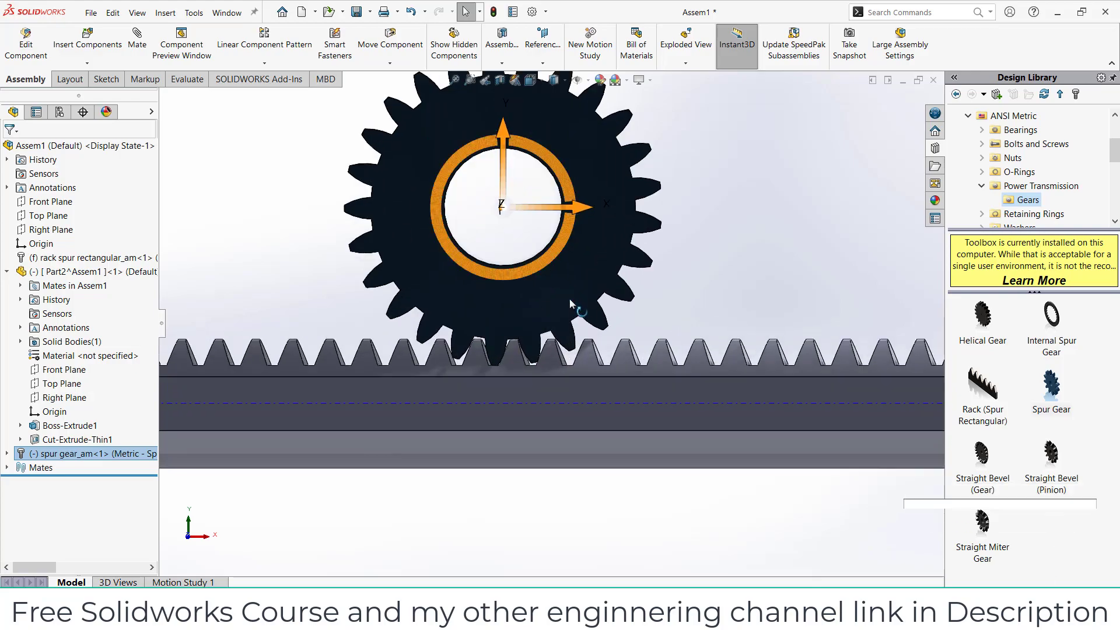
middle_click_drag(566, 342, 607, 407)
left_click(743, 222)
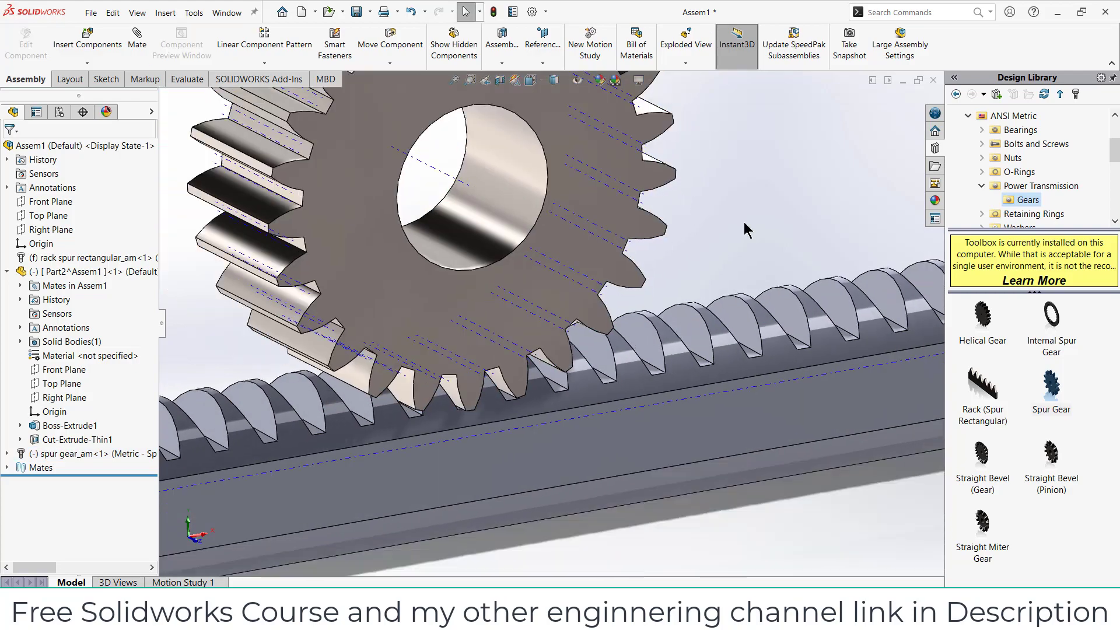
scroll(743, 222, "up", 5)
scroll(624, 281, "up", 2)
middle_click_drag(624, 282, 644, 336)
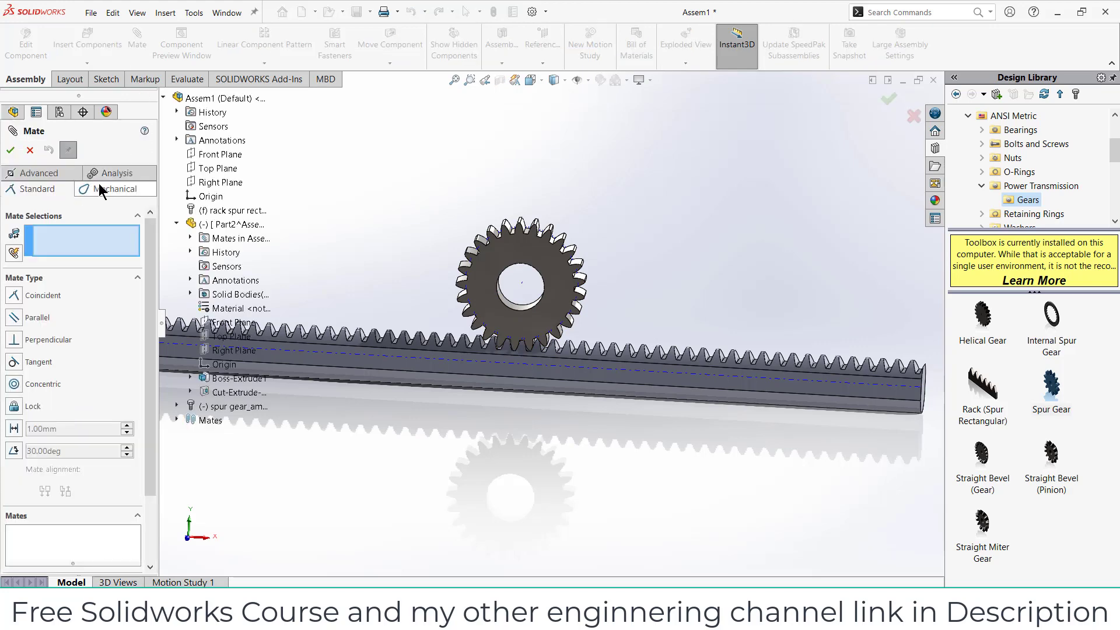
- Choose a Rack Pinion mechanical mate using the rack's lower edge and the gear's bore edge
left_click(102, 188)
left_click(17, 379)
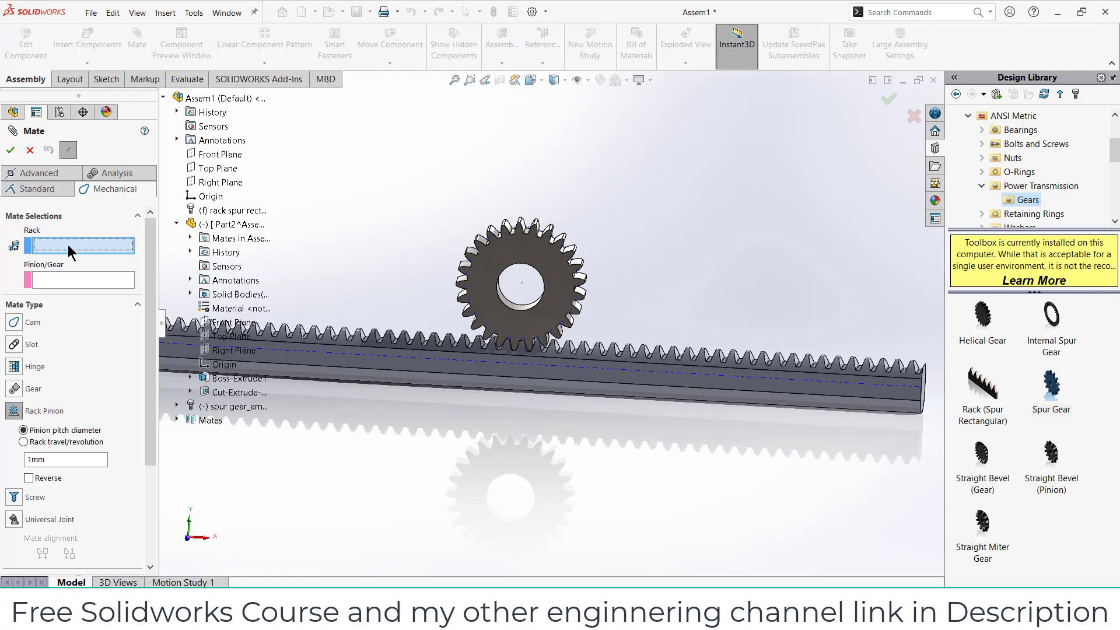
middle_click_drag(541, 396, 558, 369)
scroll(571, 386, "down", 2)
left_click(592, 411)
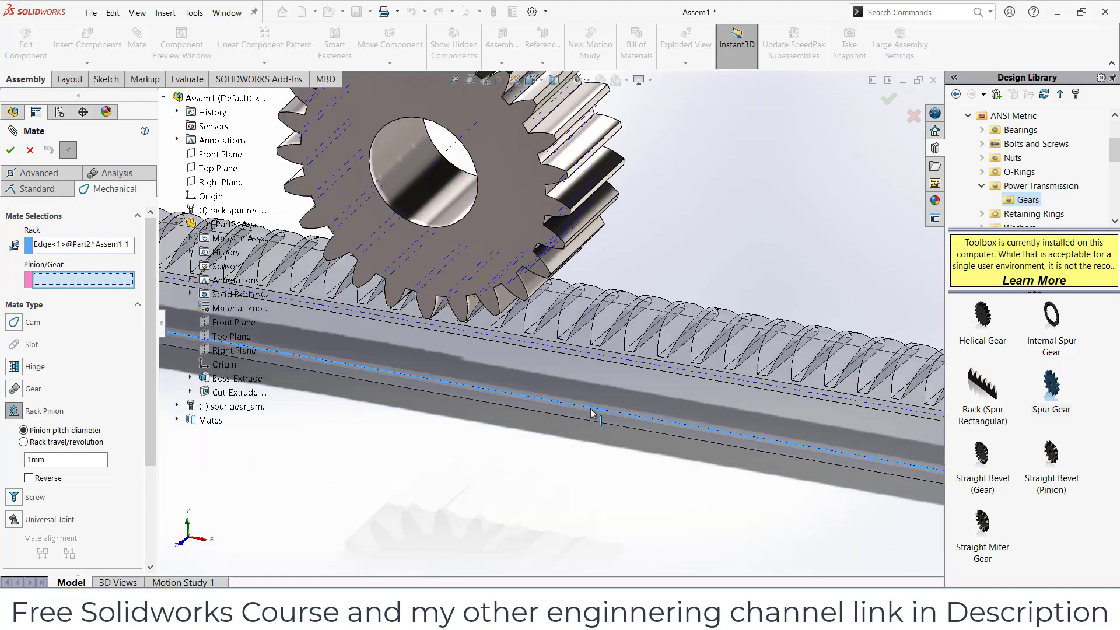
scroll(603, 444, "down", 2)
scroll(603, 443, "up", 4)
mouse_move(615, 407)
middle_mouse_down()
mouse_move(603, 393)
mouse_move(613, 406)
middle_mouse_up()
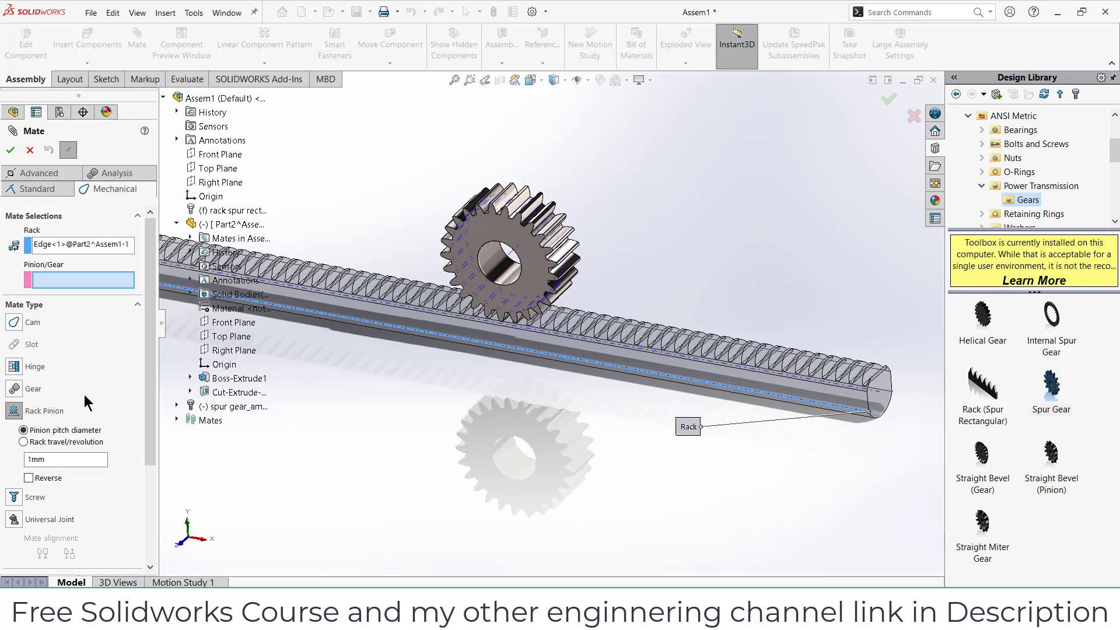
left_click(516, 284)
left_click_drag(402, 397, 299, 218)
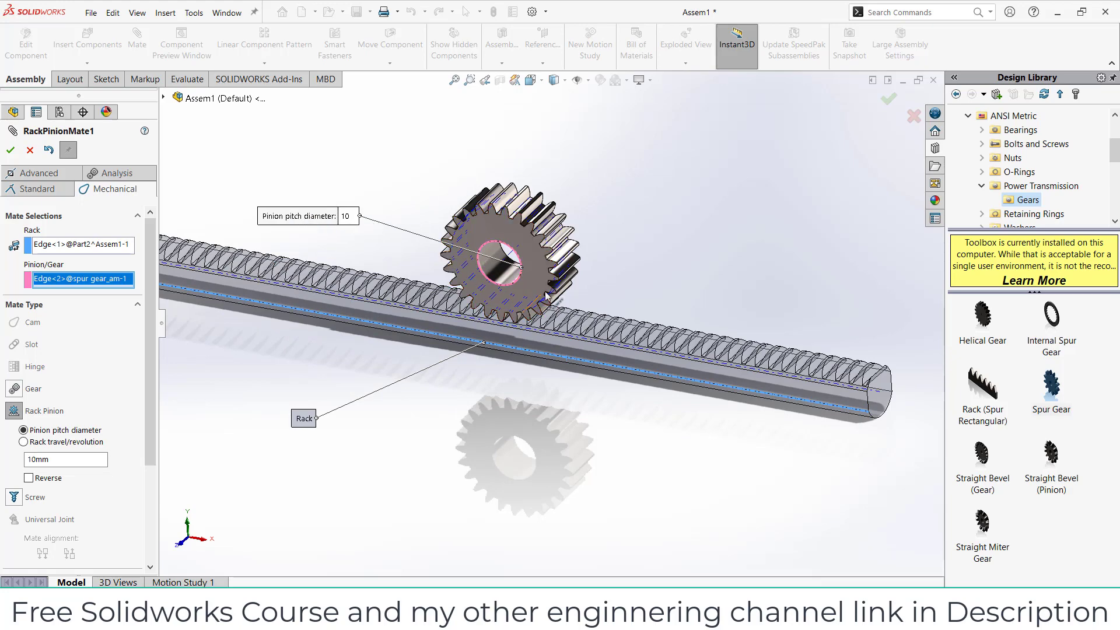
- Set the pinion pitch diameter to 25 mm and accept the rack-and-pinion mate
left_click(164, 97)
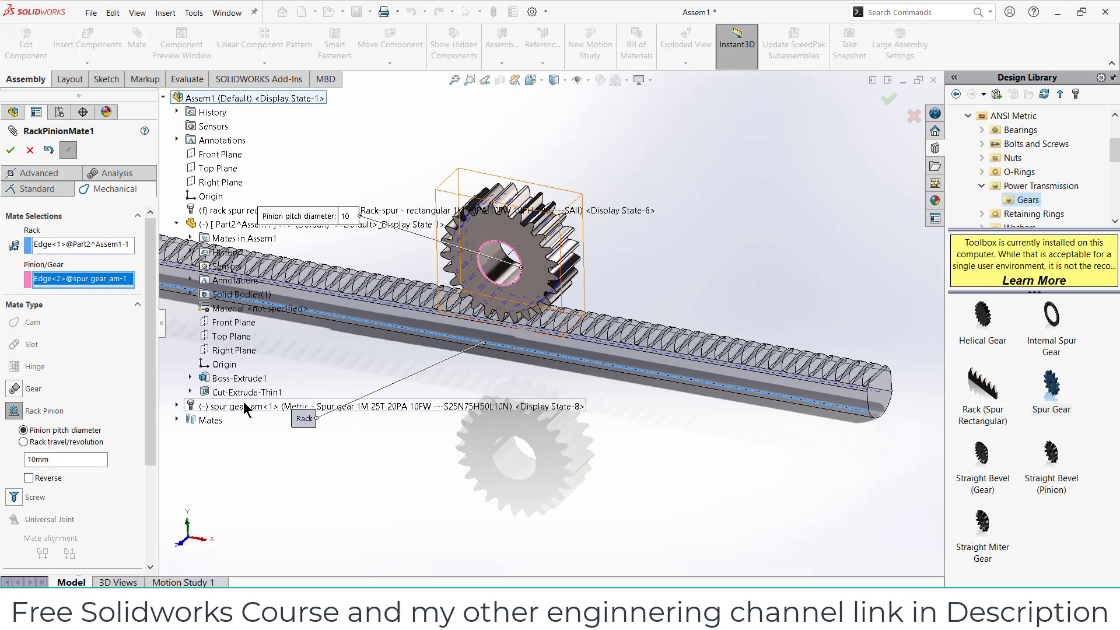
left_click(348, 220)
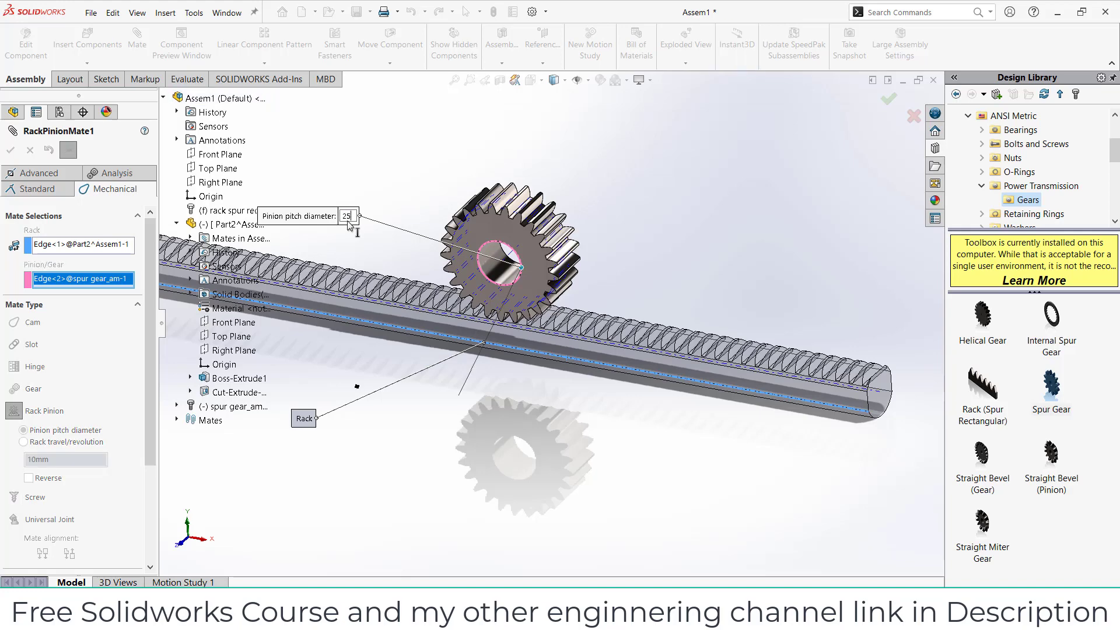
key("Return")
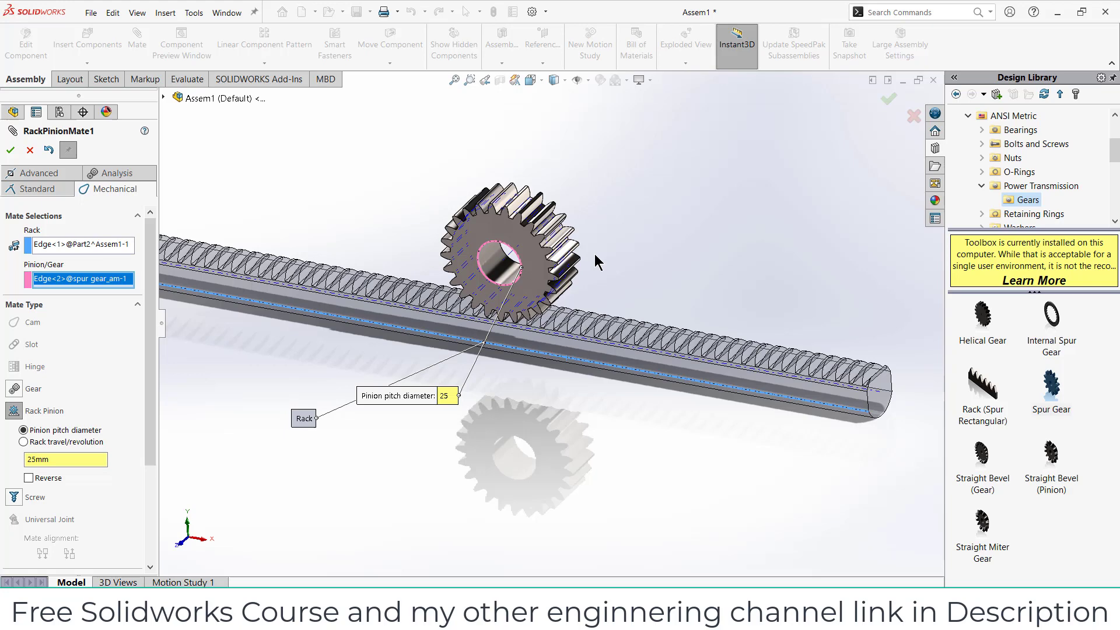
left_click(10, 151)
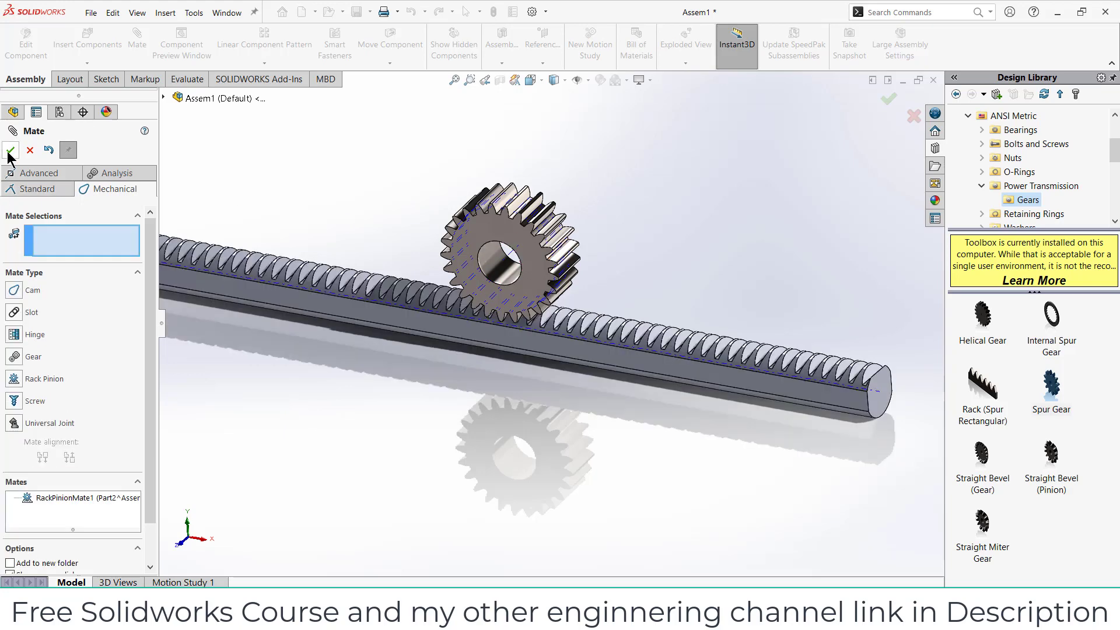
left_click(11, 151)
scroll(484, 255, "up", 3)
- Switch to the front view and drag the gear upward away from the rack
left_click(545, 390)
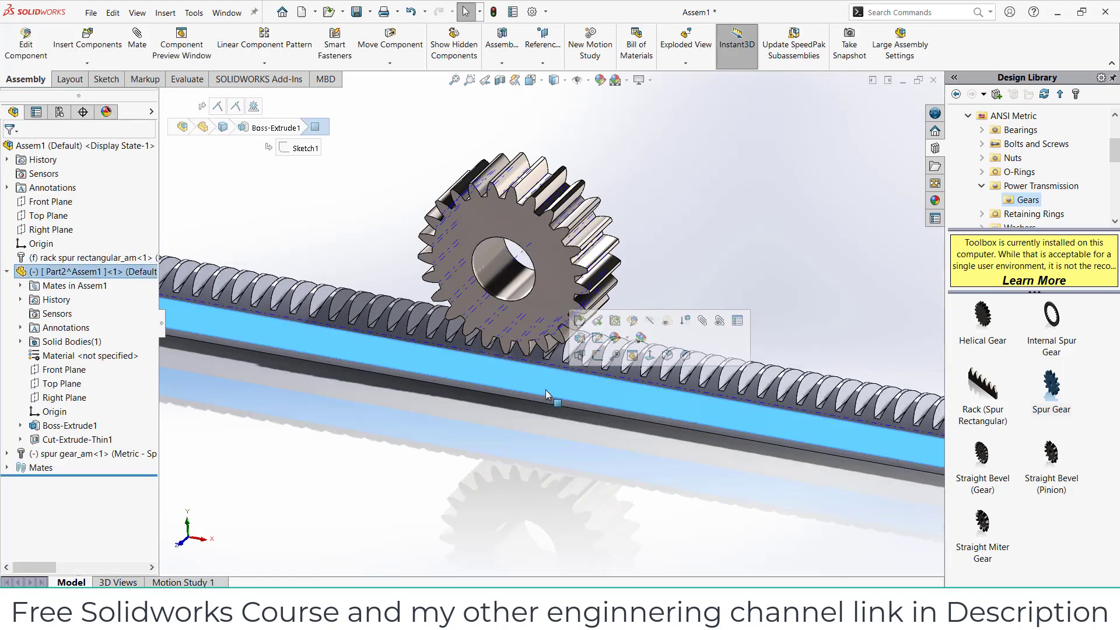
key("ctrl+1")
mouse_move(585, 340)
left_mouse_down()
mouse_move(590, 299)
mouse_move(587, 321)
left_mouse_up()
left_click(654, 305)
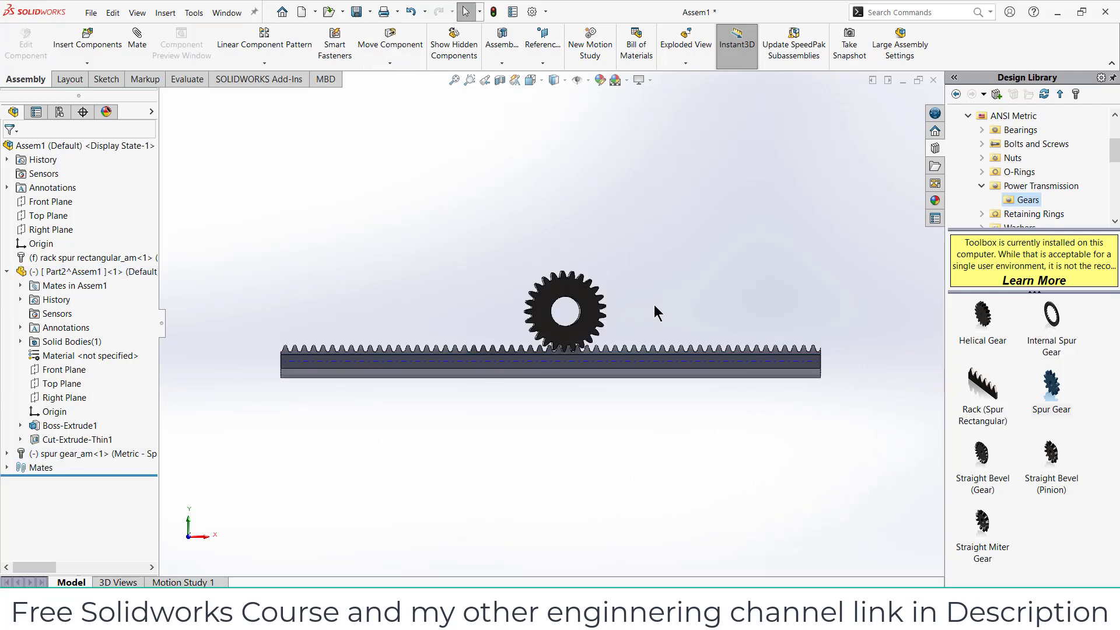
- Rotate the spur gear about its axis and view the assembly from an angle
left_click(85, 454)
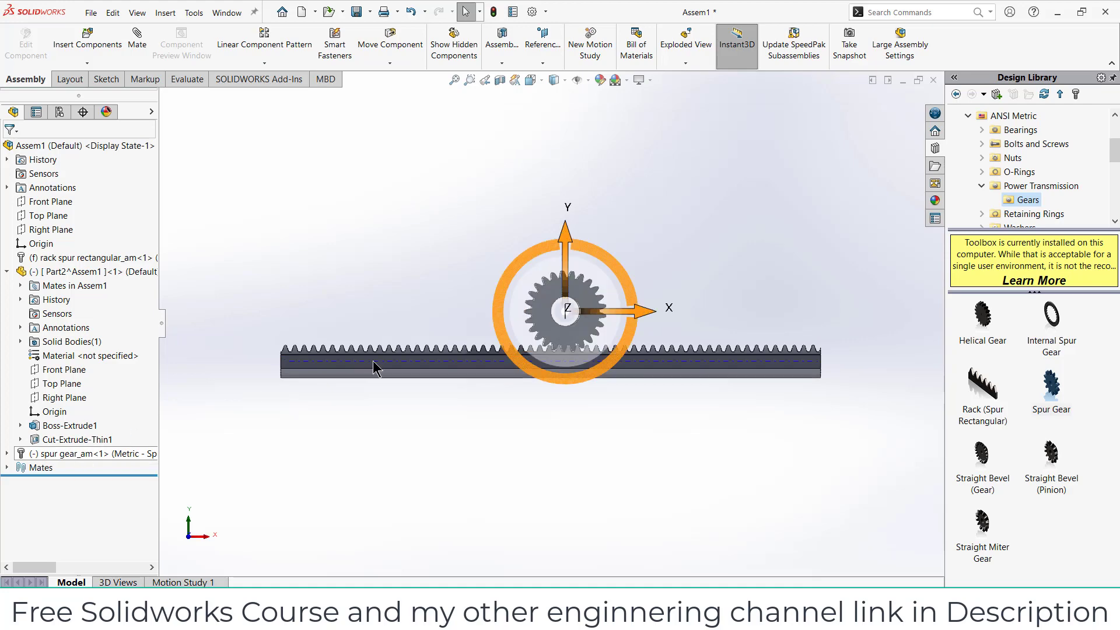
left_click_drag(625, 286, 617, 264)
left_click(723, 303)
middle_click_drag(723, 295, 655, 324)
scroll(569, 327, "down", 3)
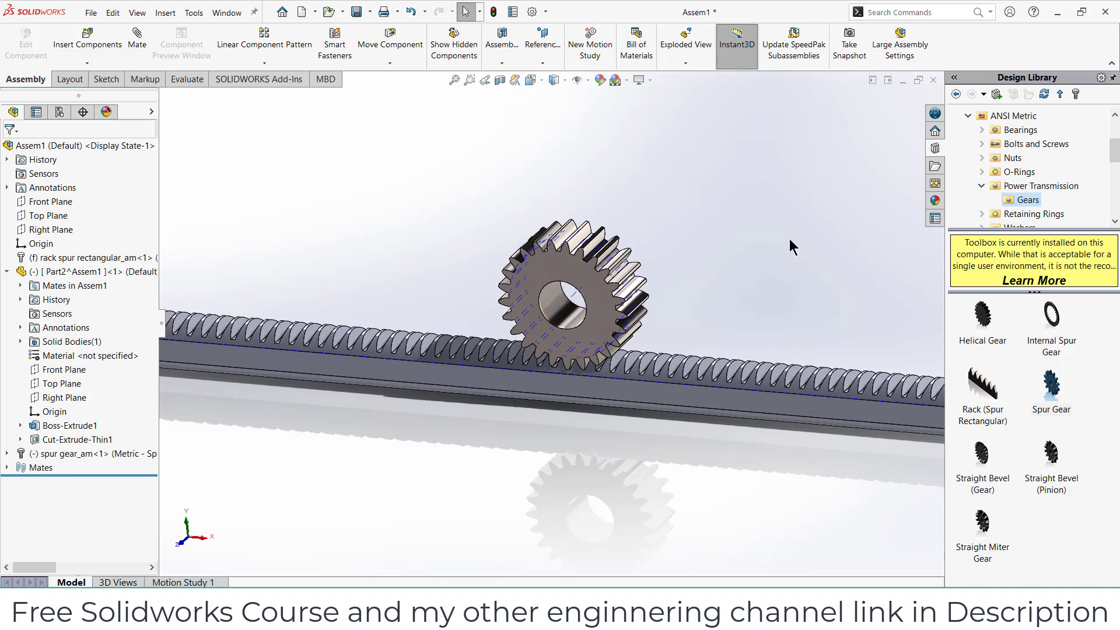
- Try a distance mate between the Top Plane and gear axis, then cancel it
left_click(165, 96)
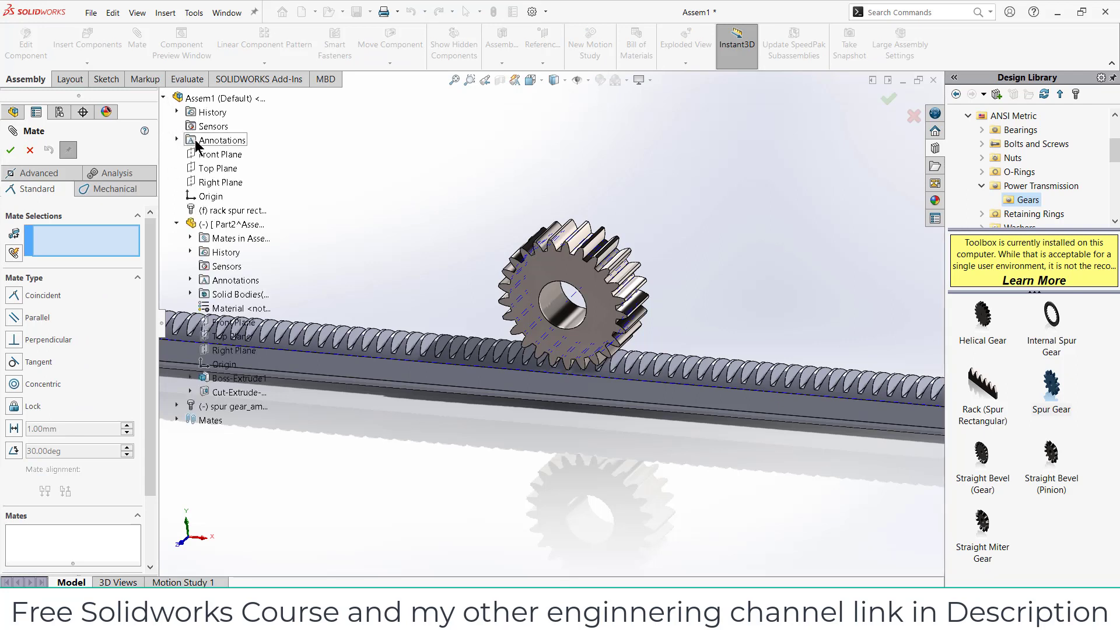
left_click(211, 170)
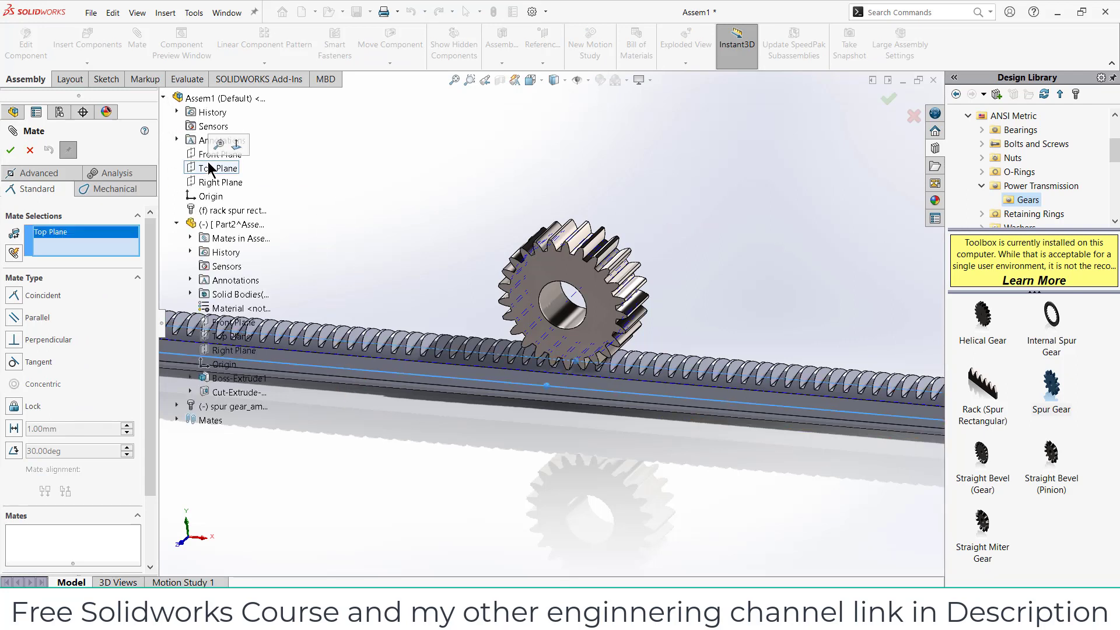
left_click(575, 299)
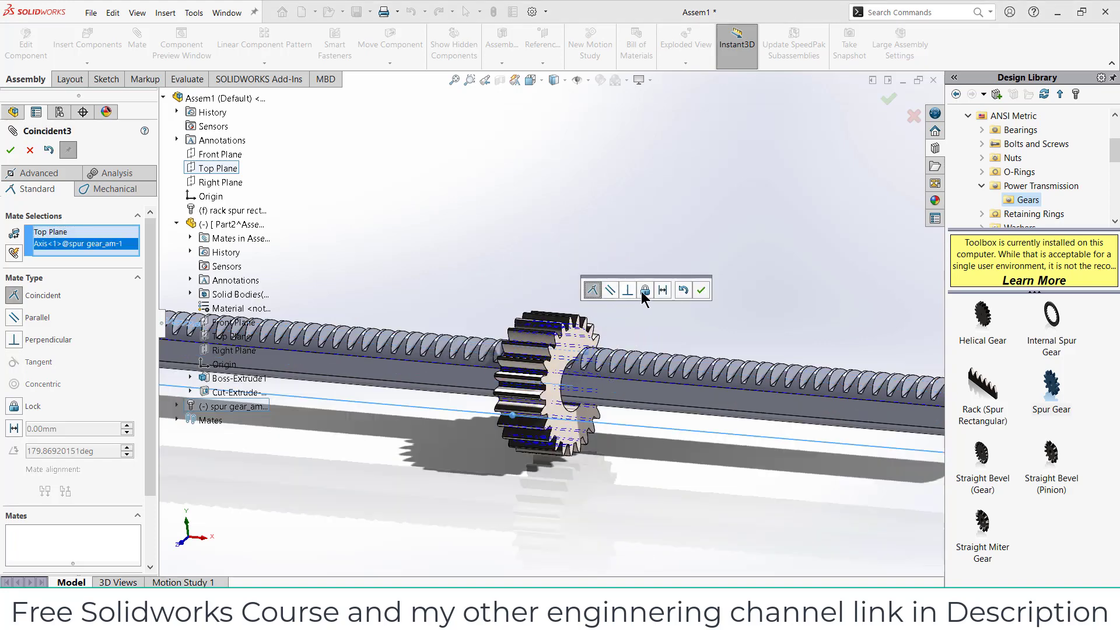
left_click(660, 294)
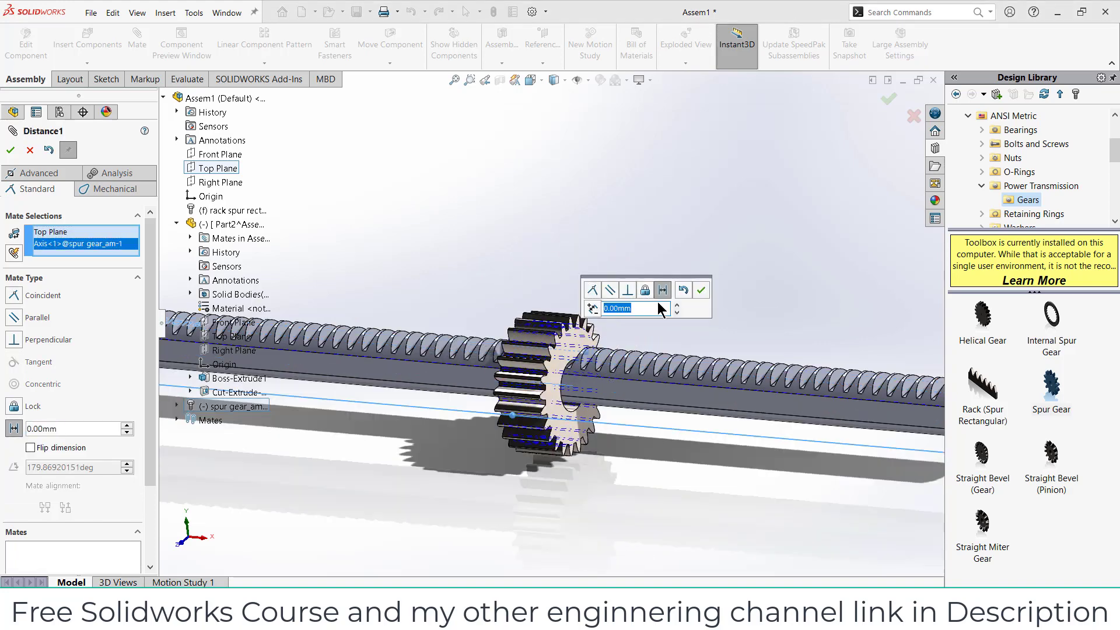
left_click(31, 150)
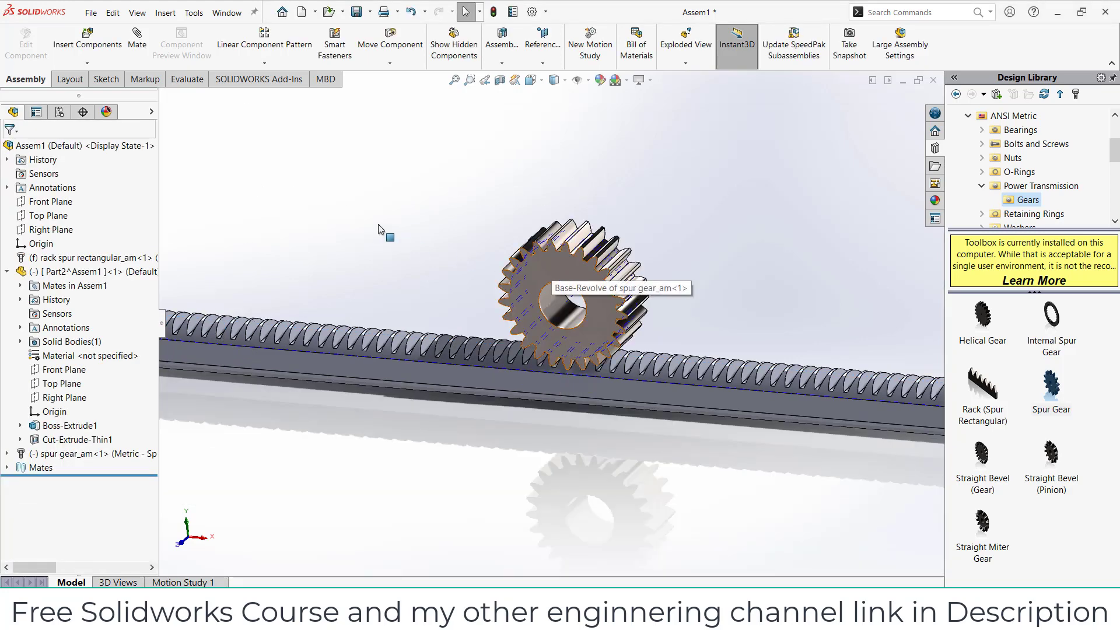
- Add a 5 mm distance mate from a gear face to the Front Plane, breaking conflicting mates
left_click(551, 264)
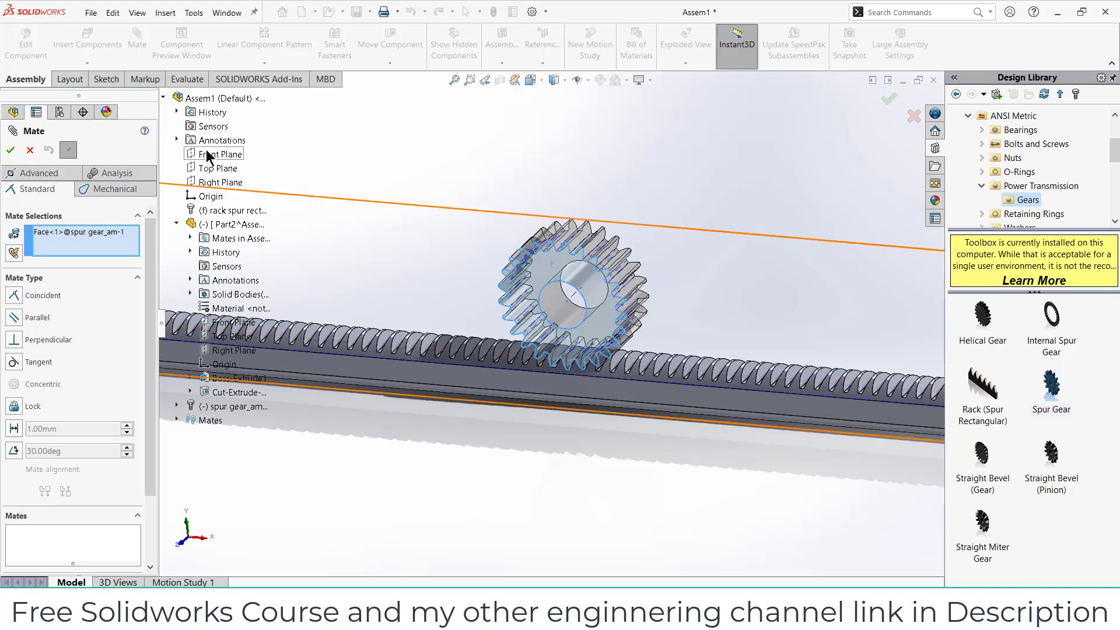
left_click(208, 154)
scroll(513, 261, "up", 5)
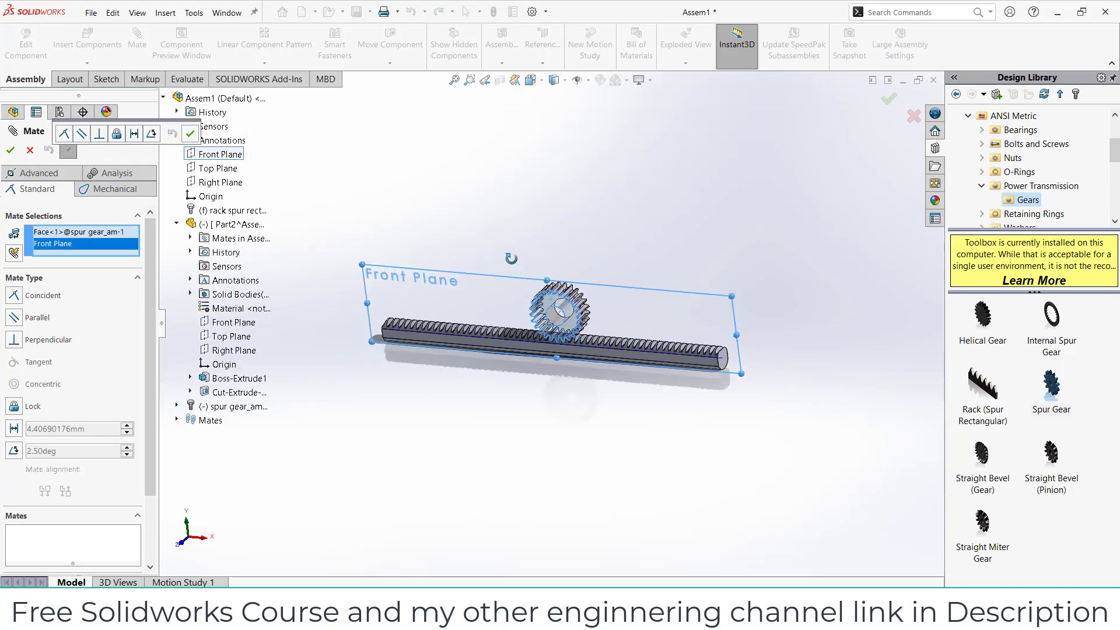
middle_click_drag(511, 259, 417, 330)
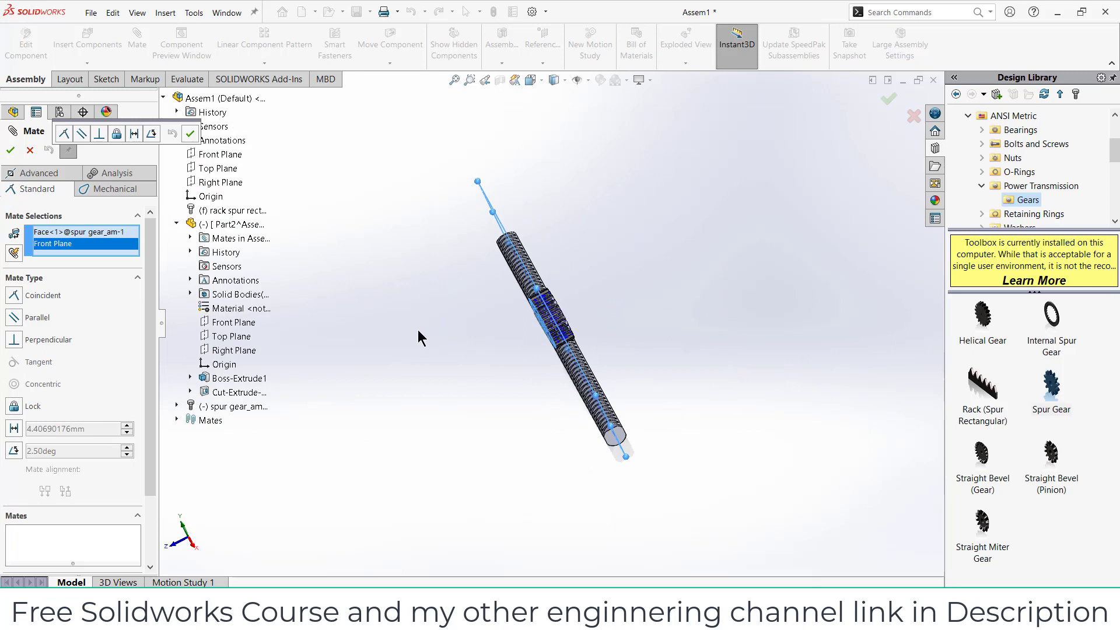
left_click(14, 429)
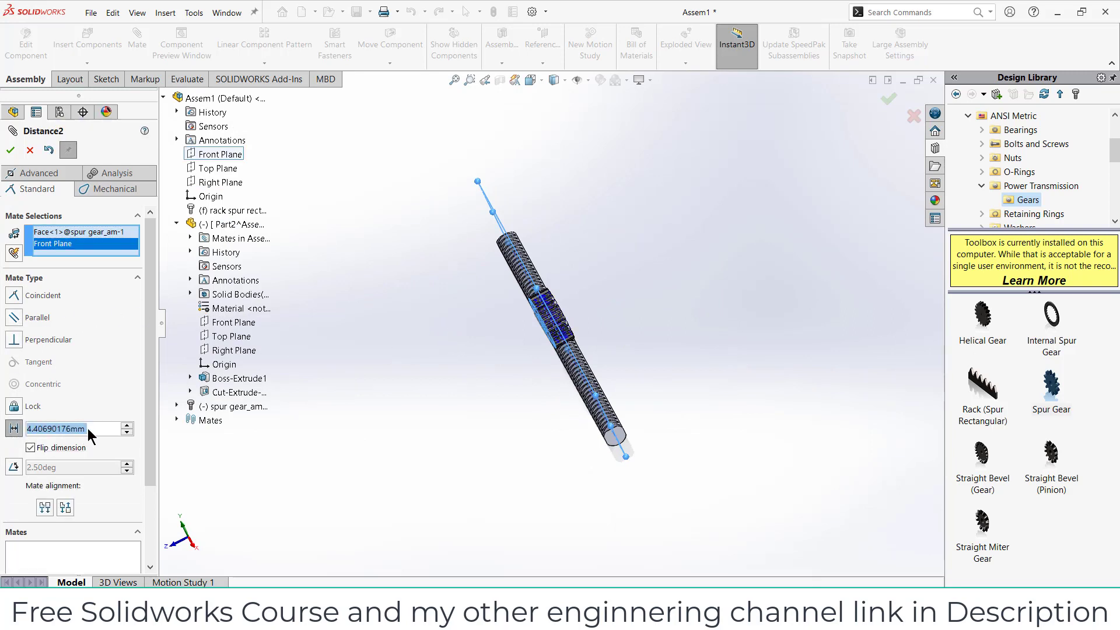
type("5")
key("Return")
left_click(10, 149)
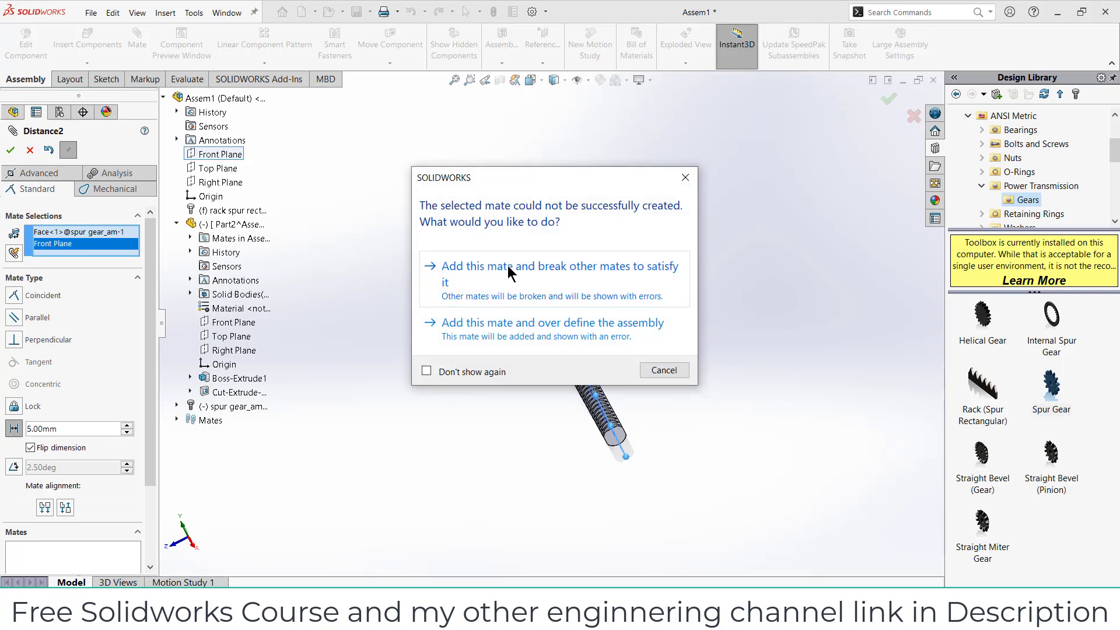
left_click(509, 280)
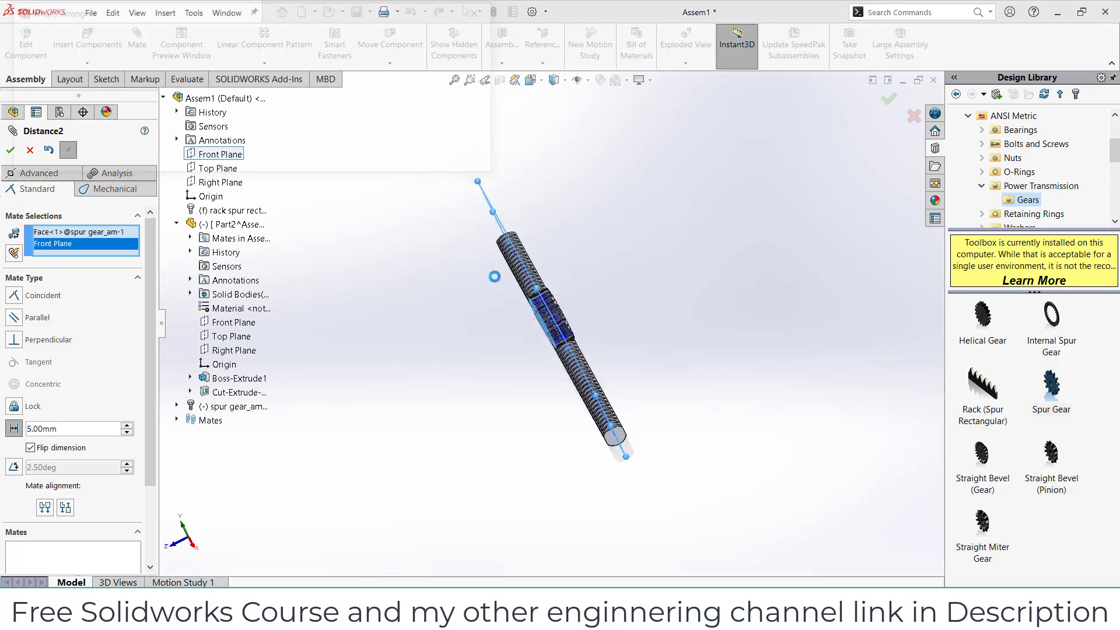
left_click(10, 146)
middle_click_drag(523, 301, 602, 192)
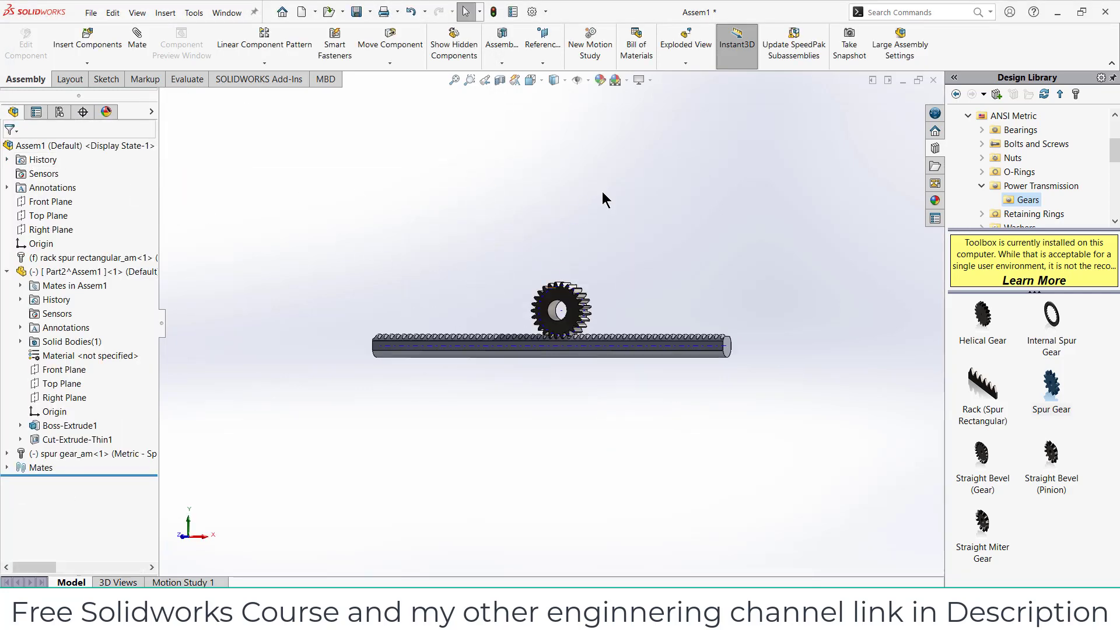
scroll(579, 318, "down", 2)
left_click(7, 453)
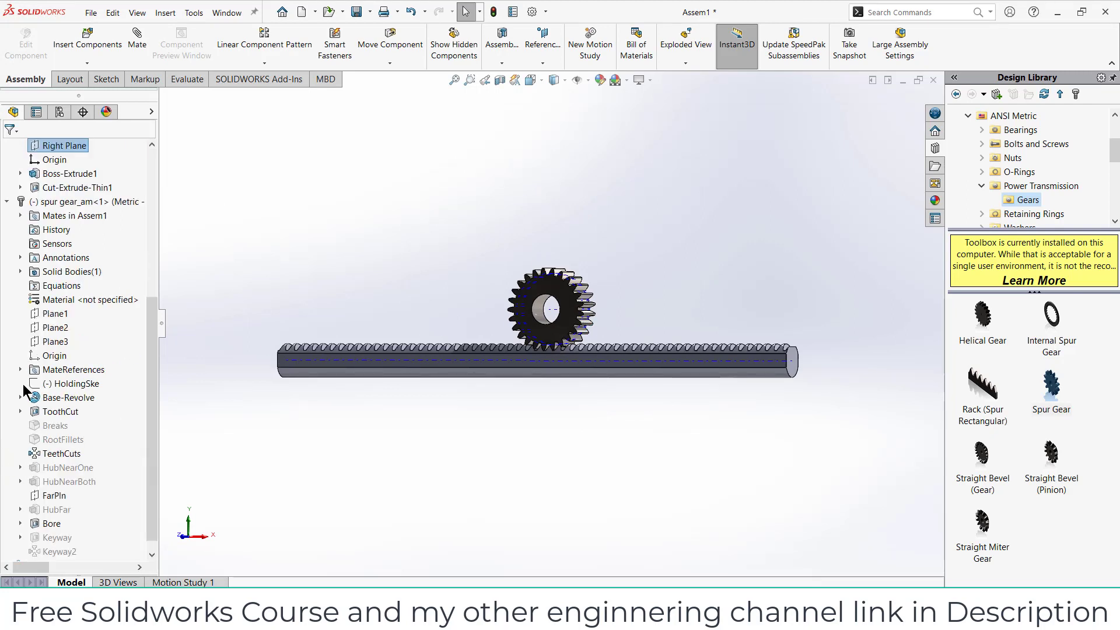
left_click(20, 215)
left_click(87, 230)
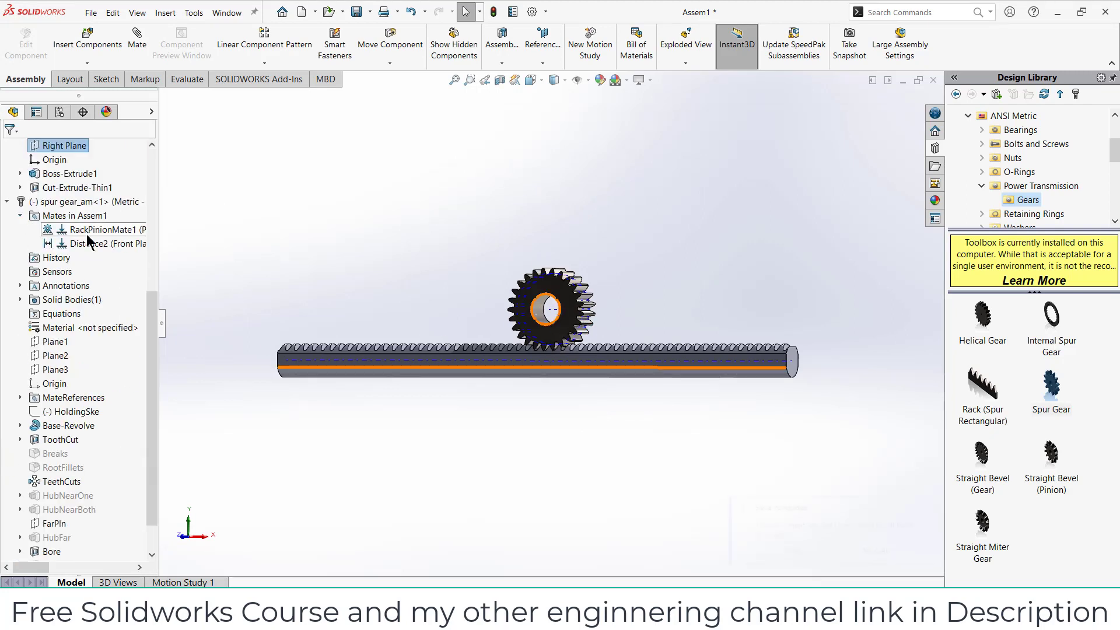
left_click(87, 245)
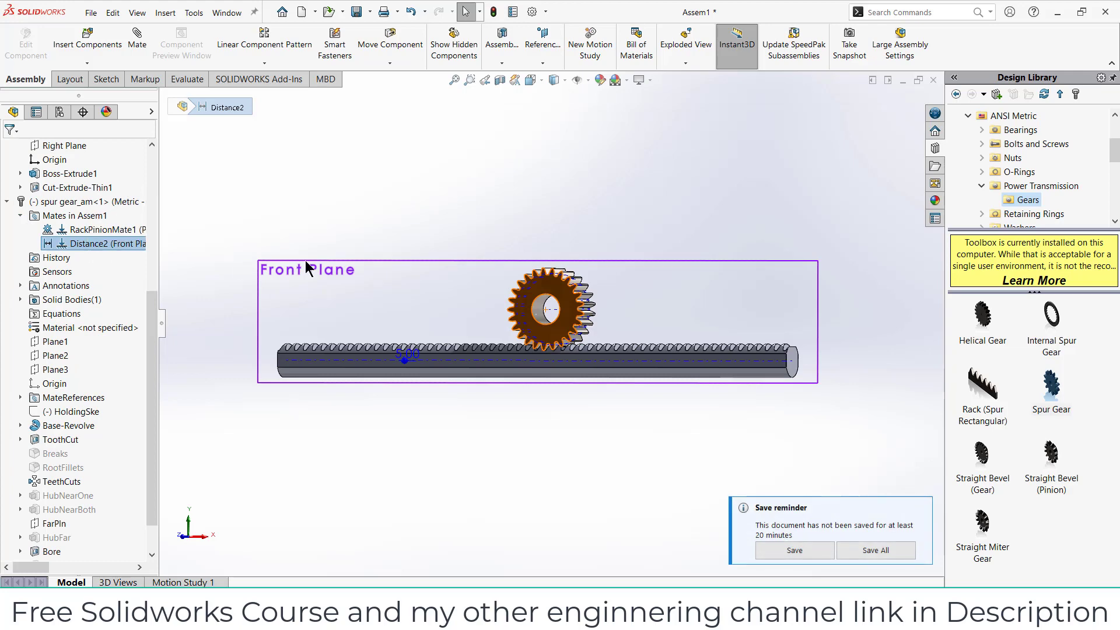
scroll(139, 502, "down", 1)
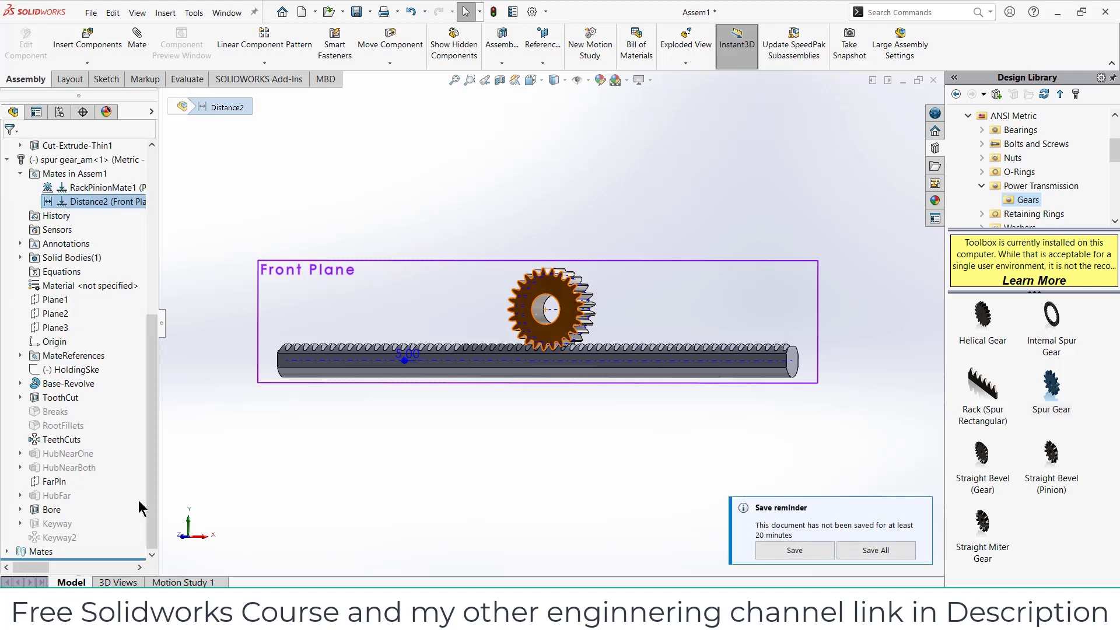
left_click(8, 551)
left_click(380, 471)
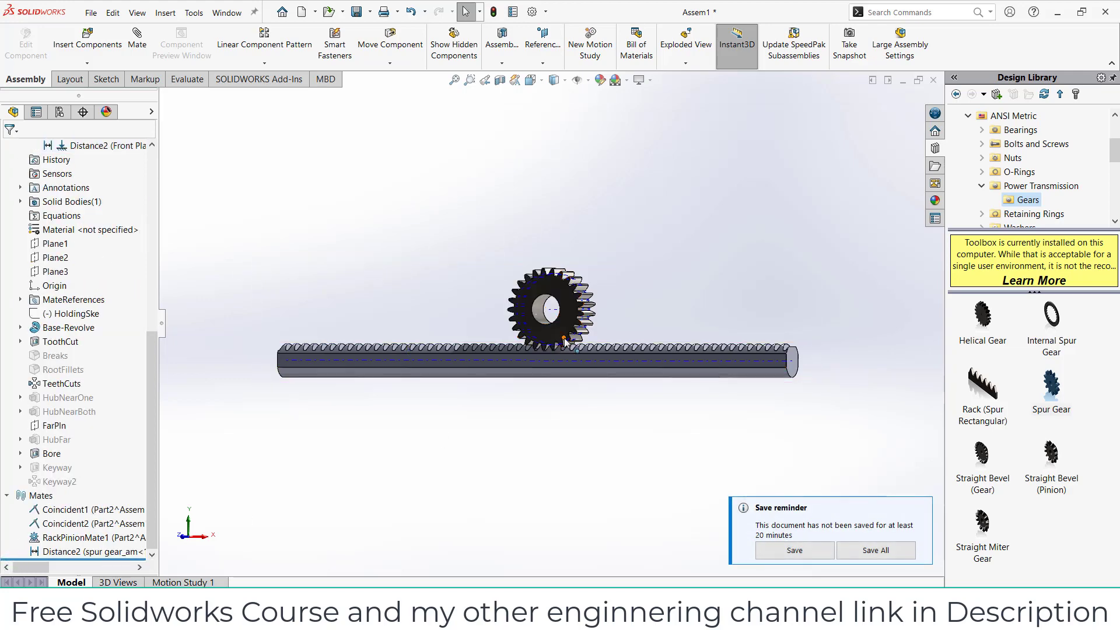
middle_click_drag(509, 297, 543, 330)
scroll(542, 336, "down", 3)
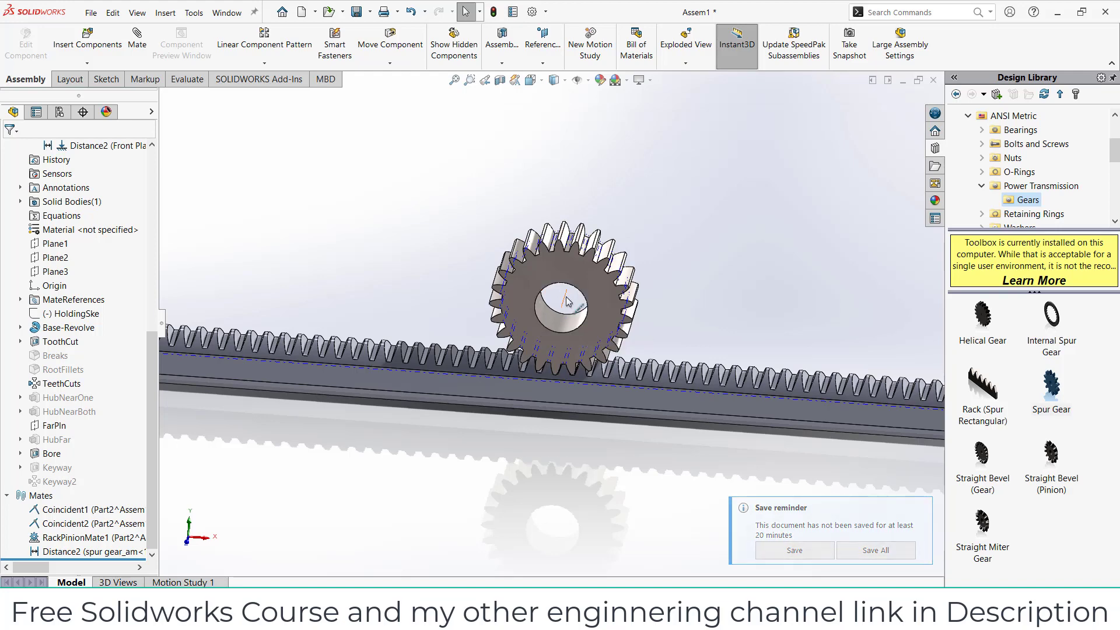
scroll(569, 320, "up", 2)
scroll(599, 339, "down", 2)
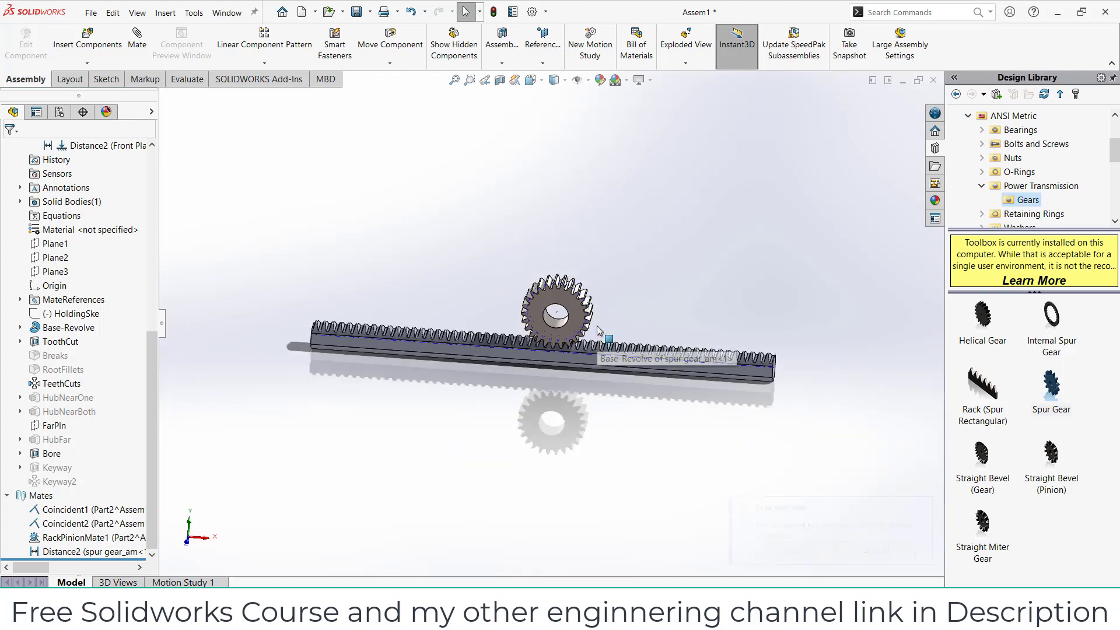
- Add a distance mate (about 16.73 mm) between the gear's Axis1 and the Top Plane
left_click(138, 39)
scroll(565, 319, "up", 3)
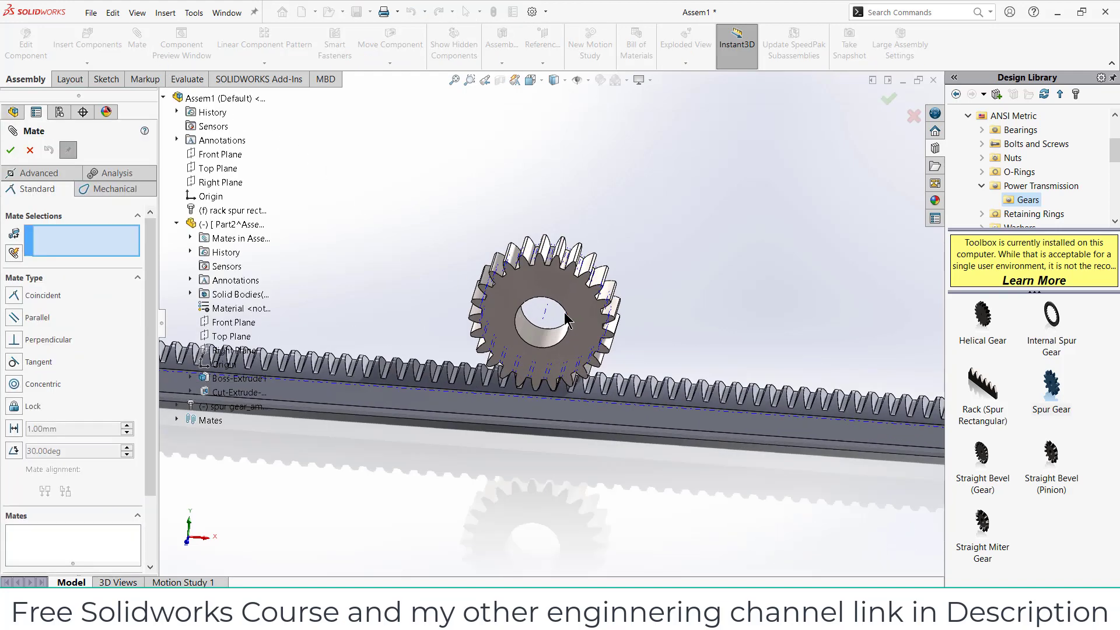
left_click(547, 314)
scroll(547, 315, "down", 5)
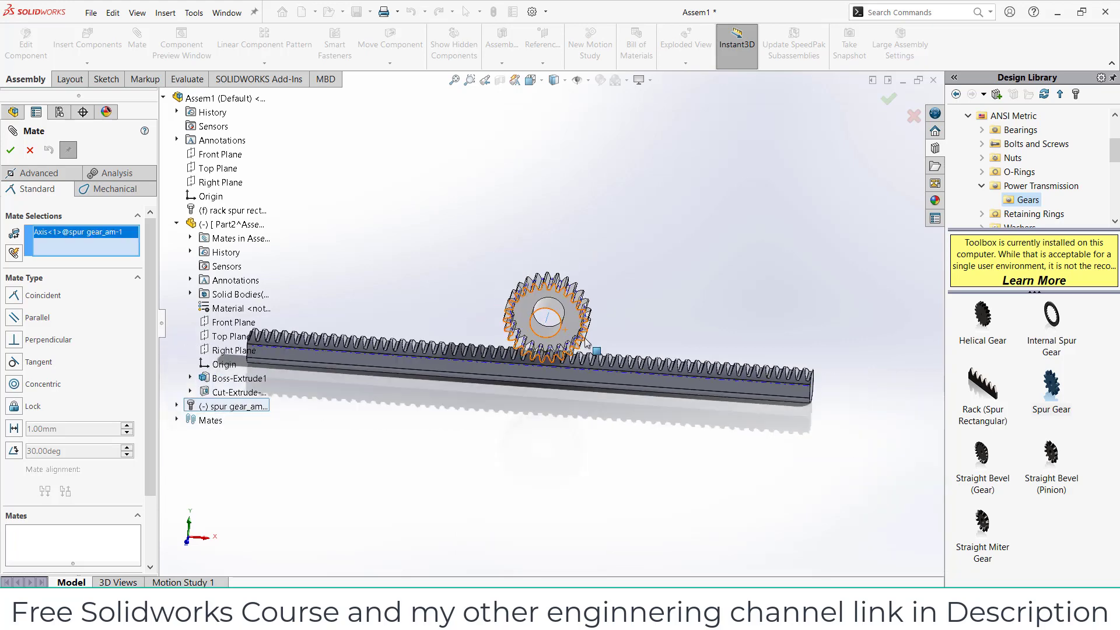
left_click(225, 173)
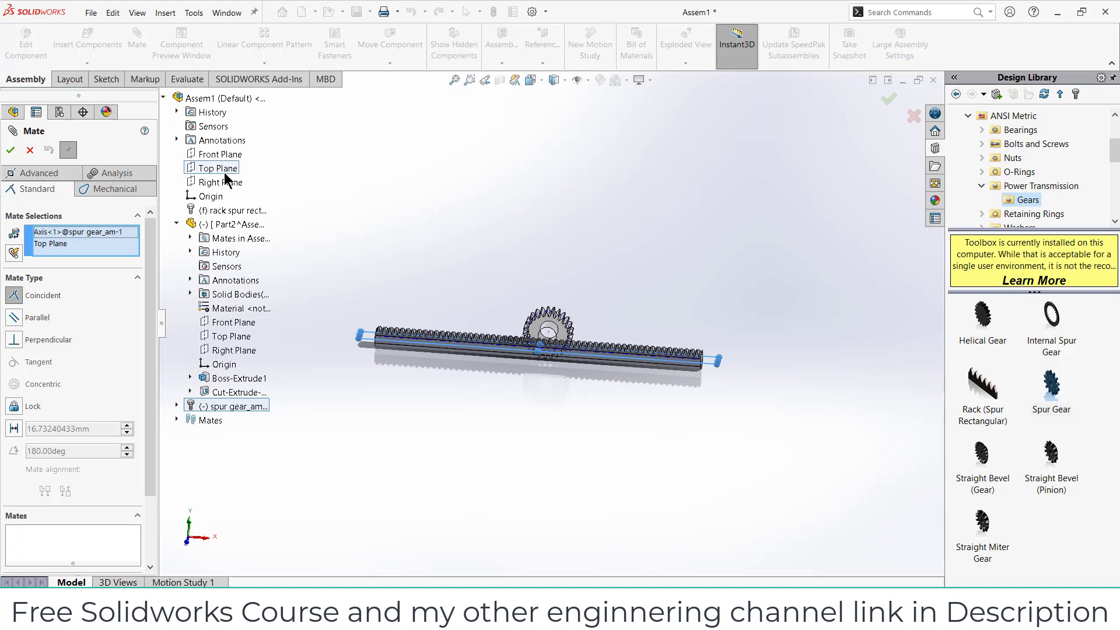
left_click(171, 157)
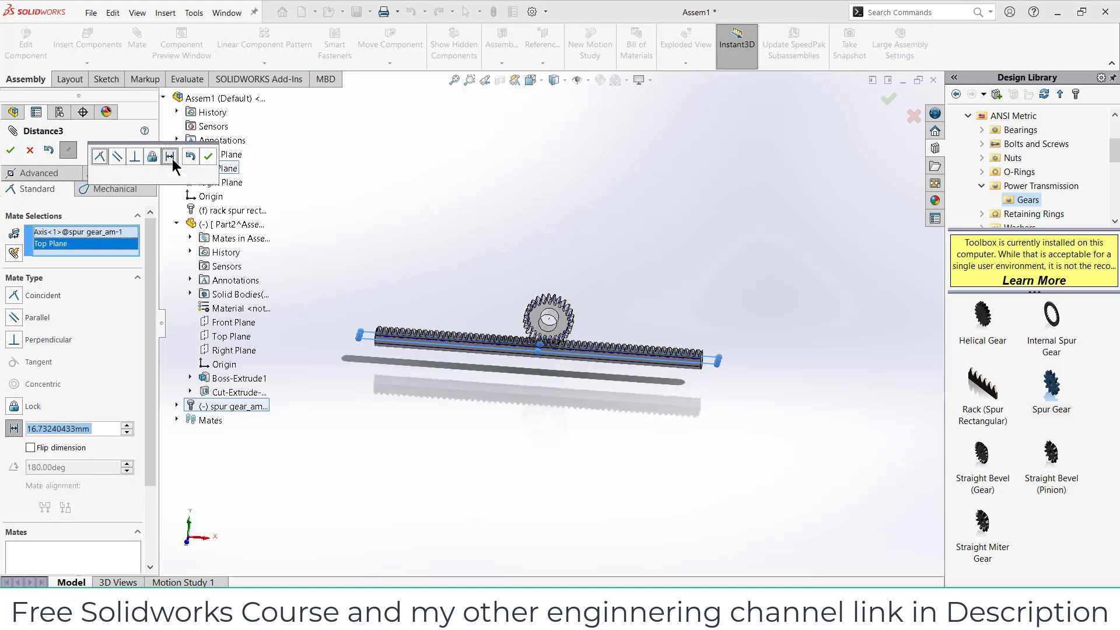
left_click(210, 157)
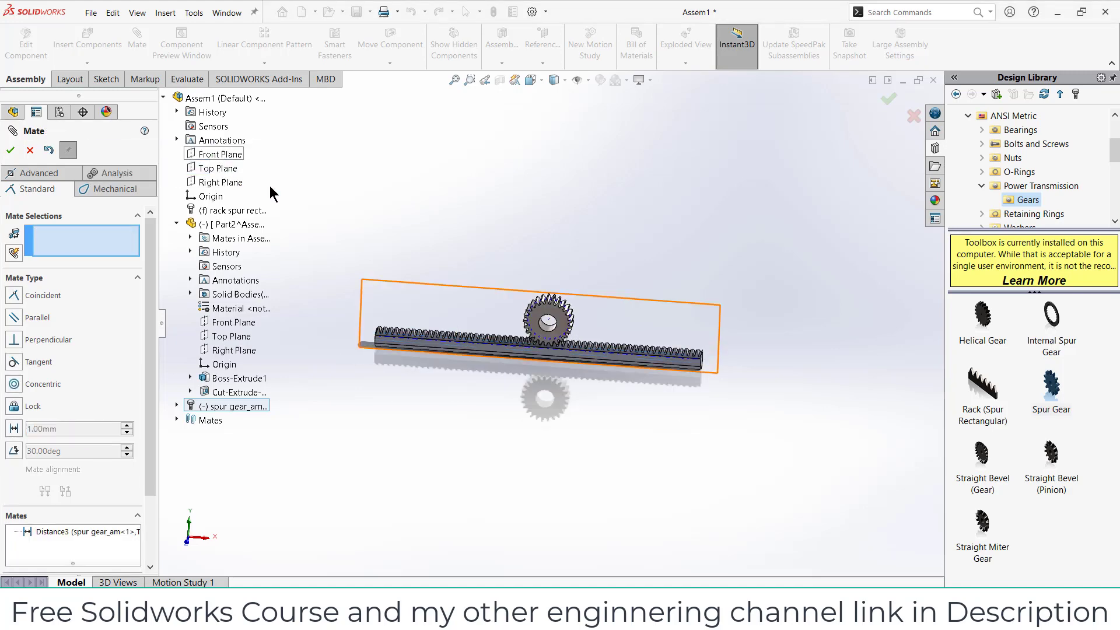
- Add a 45 mm distance mate between the gear's Axis1 and the Right Plane
scroll(548, 330, "down", 10)
scroll(546, 328, "down", 1)
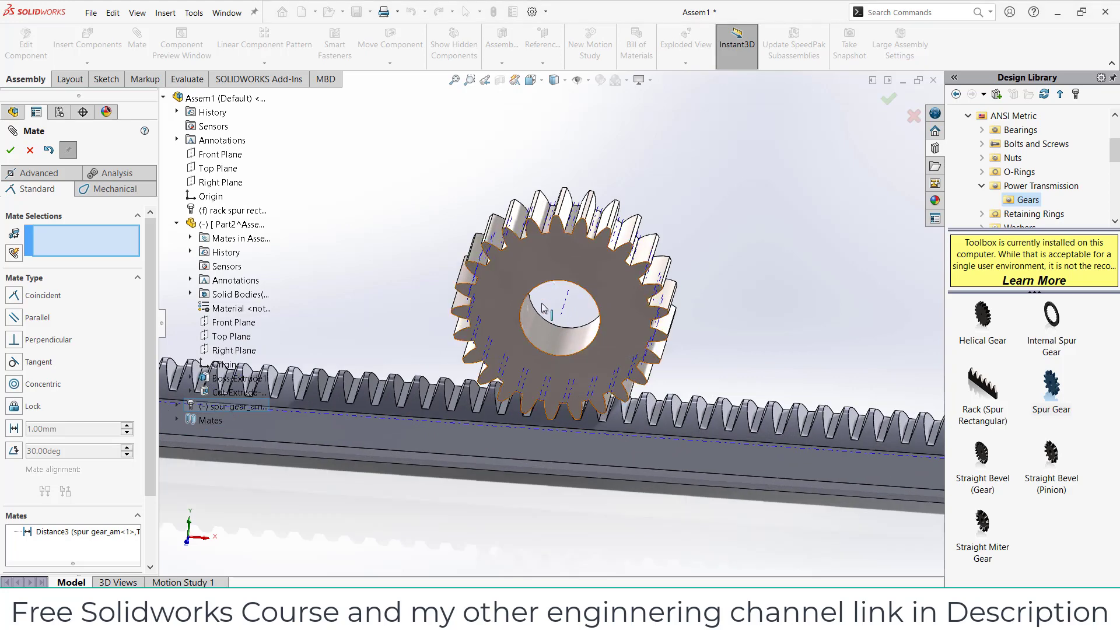
middle_click_drag(542, 304, 549, 249)
scroll(501, 332, "up", 3)
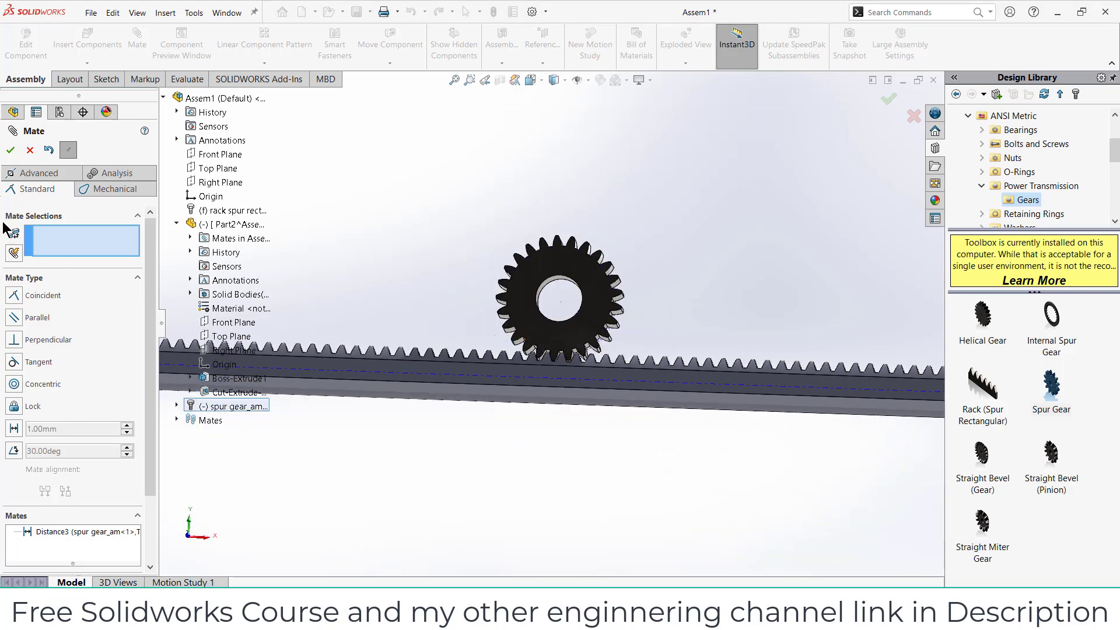
middle_click_drag(553, 286, 555, 353)
left_click(558, 302)
scroll(432, 310, "up", 3)
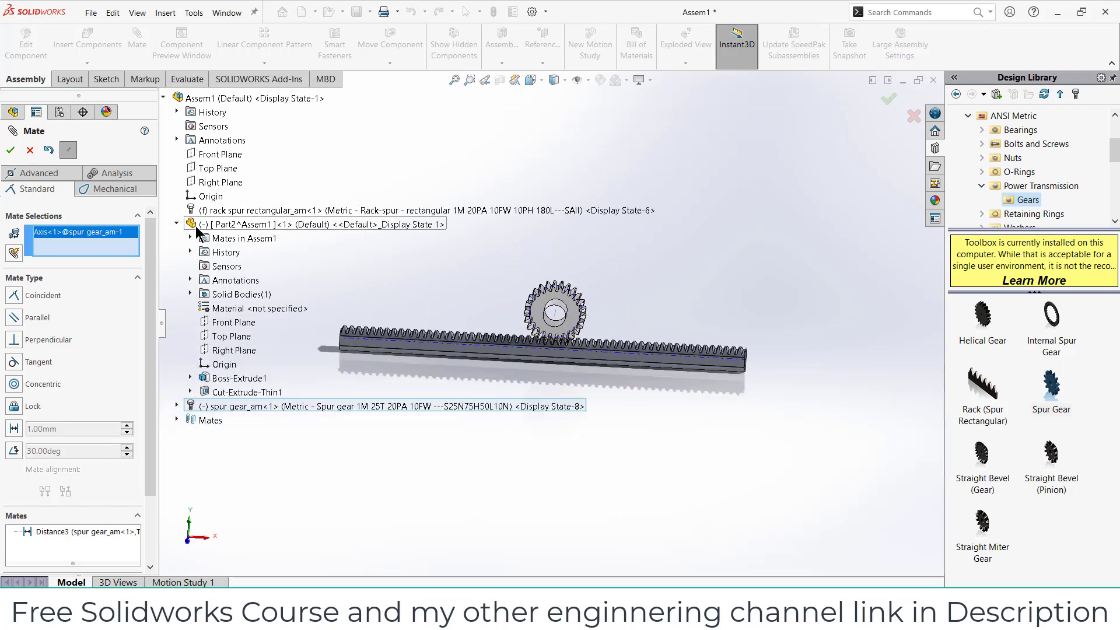
left_click(219, 183)
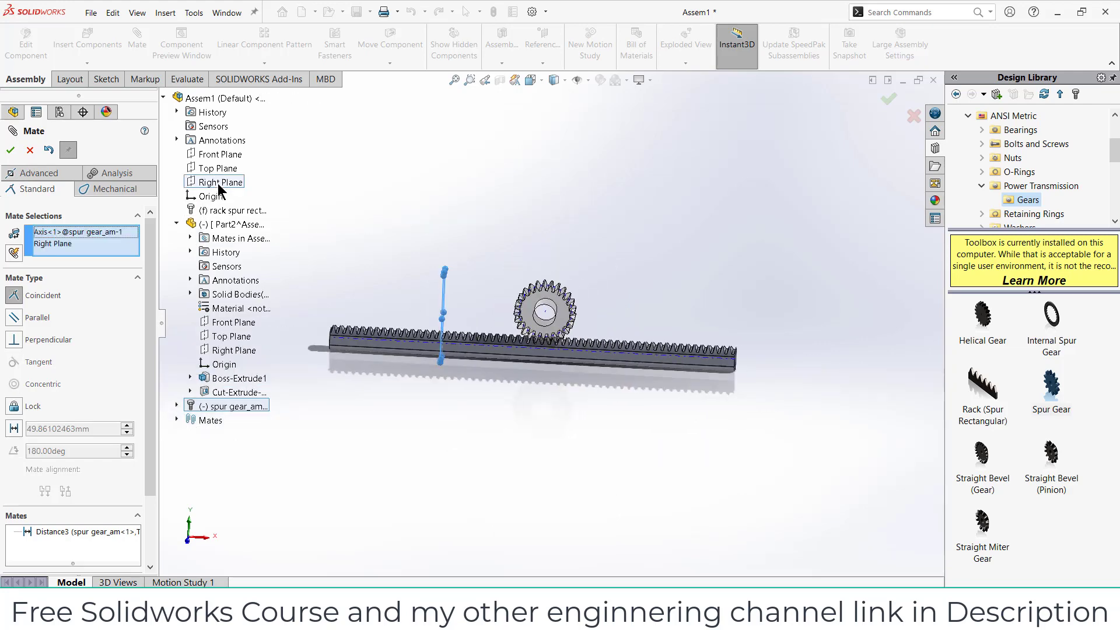
left_click(164, 168)
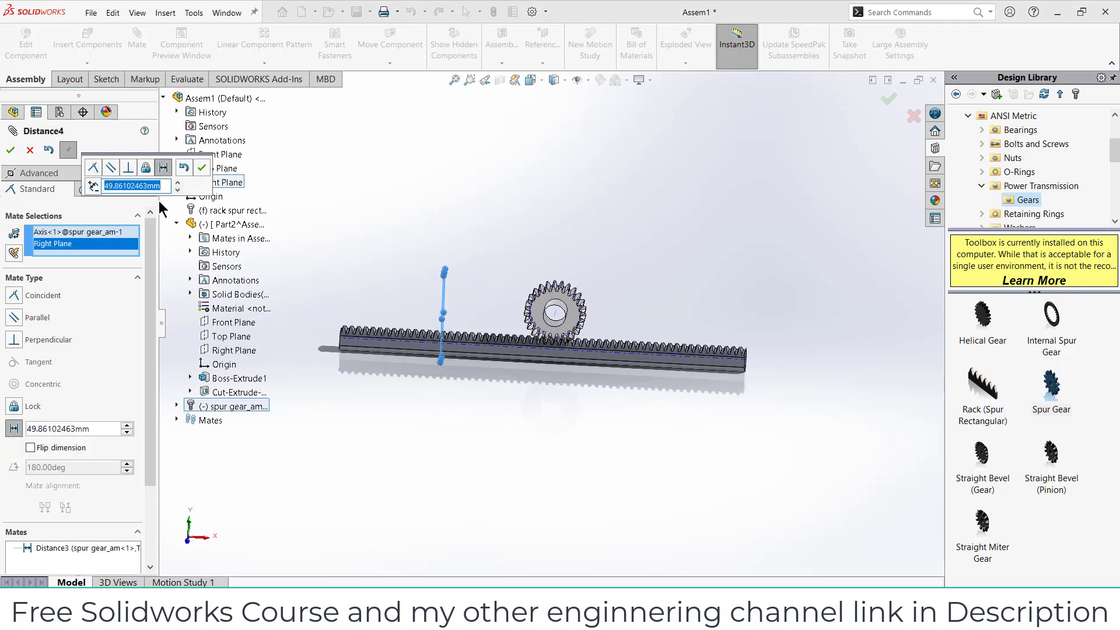
type("45")
key("Return")
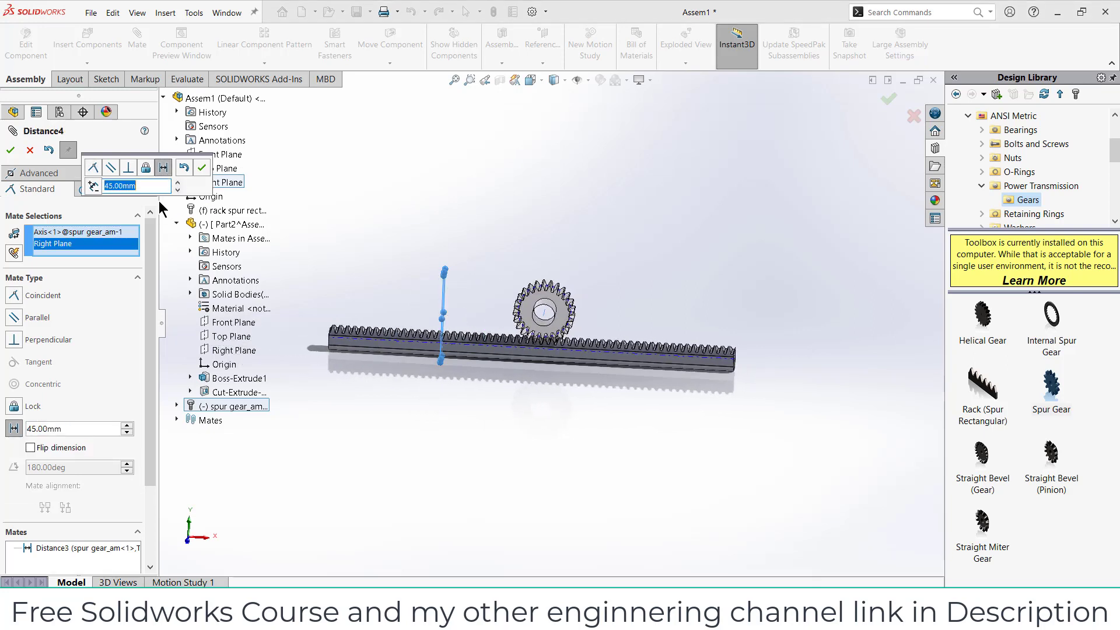
left_click(202, 167)
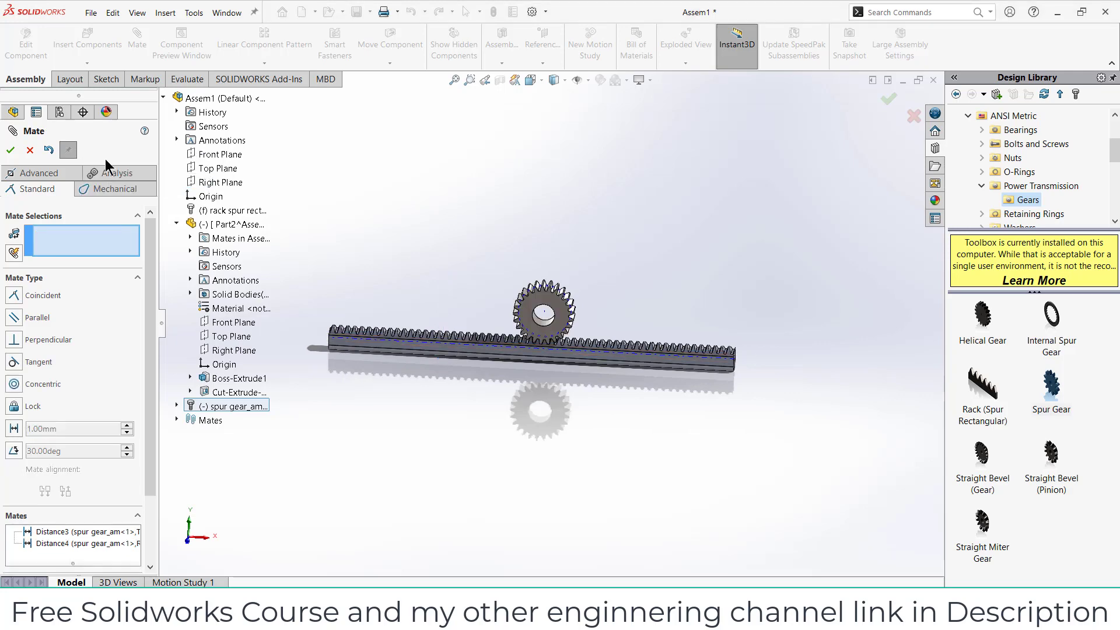
- Close Mate and turn the gear in front view to watch the rack's travel
left_click(10, 150)
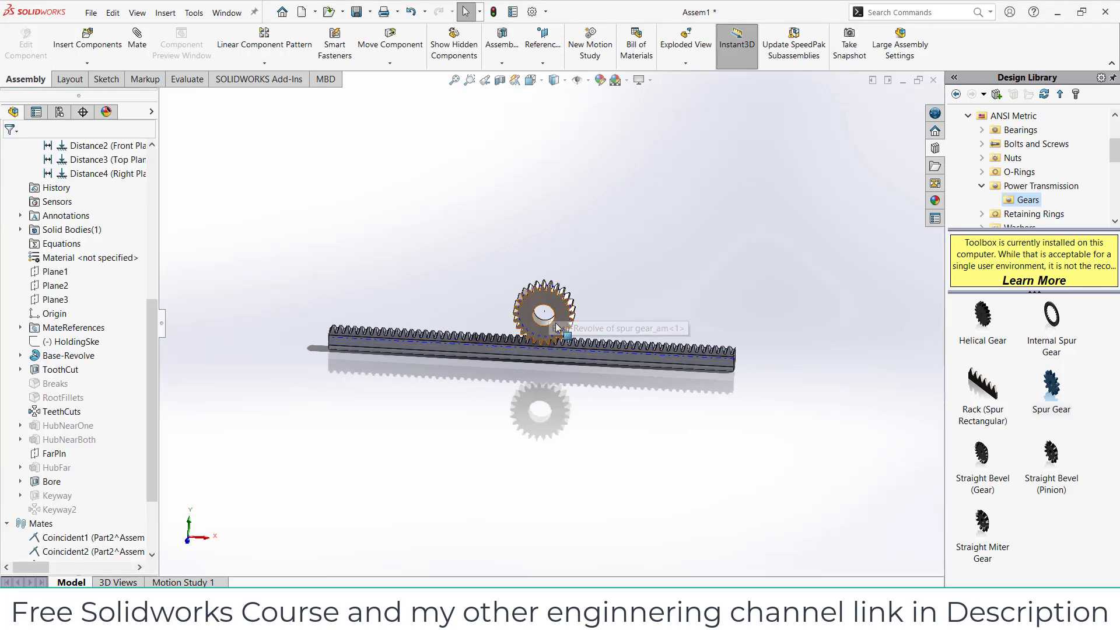
mouse_move(550, 309)
left_mouse_down()
mouse_move(558, 292)
mouse_move(564, 325)
left_mouse_up()
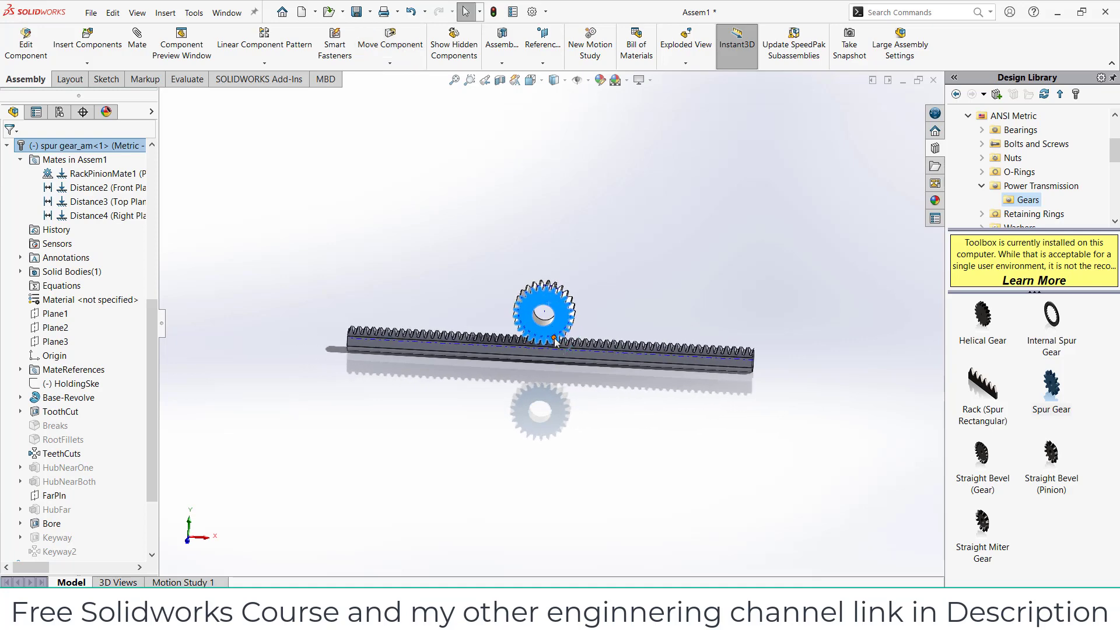
key("ctrl+1")
scroll(545, 346, "down", 5)
scroll(546, 350, "down", 3)
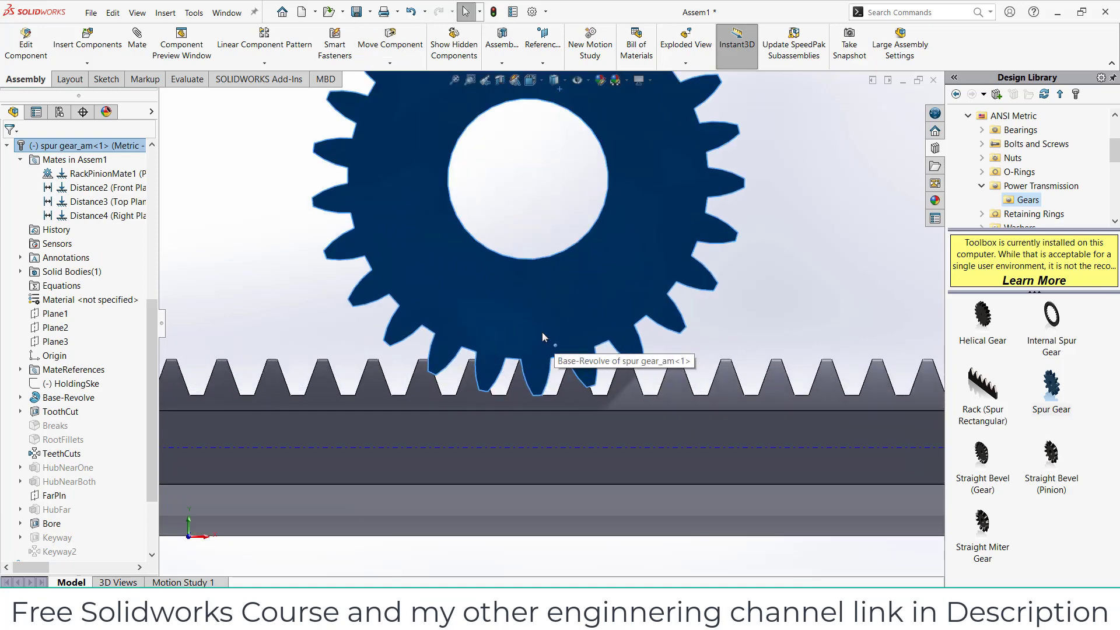
left_click_drag(565, 327, 617, 293)
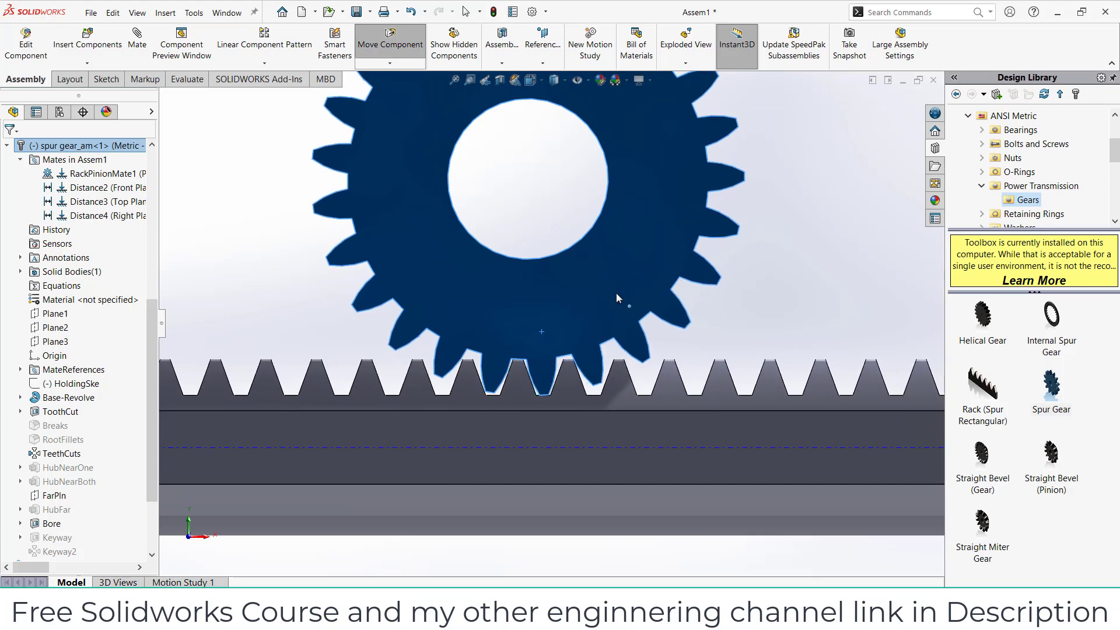
left_click(694, 318)
scroll(40, 538, "down", 3)
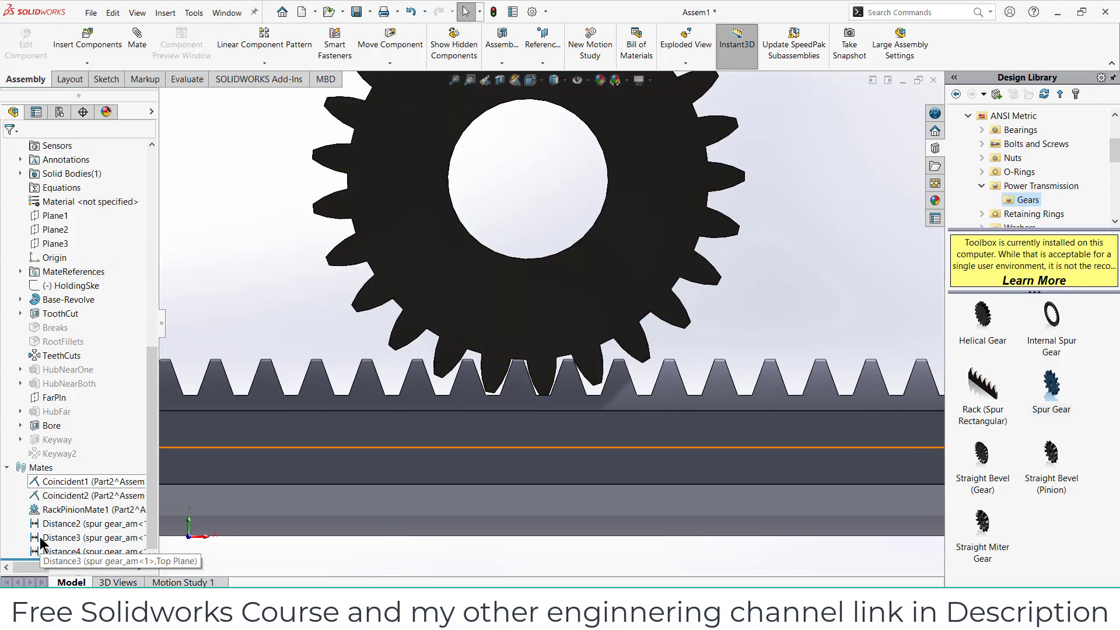
- Edit RackPinionMate1 to reverse the rack's direction of travel
right_click(60, 510)
left_click(76, 356)
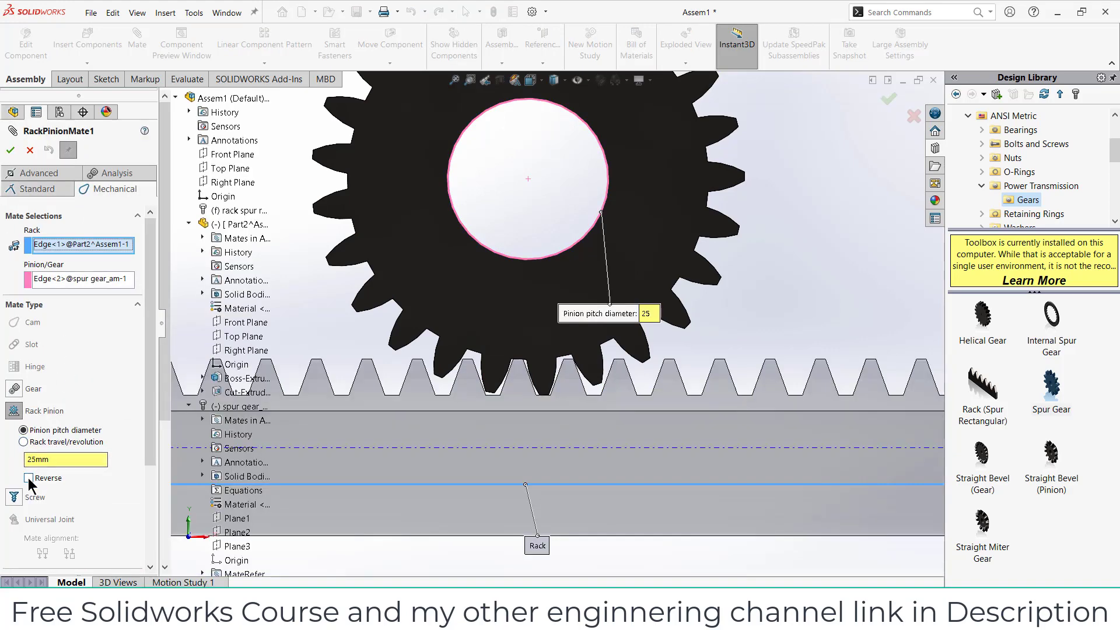
left_click(28, 478)
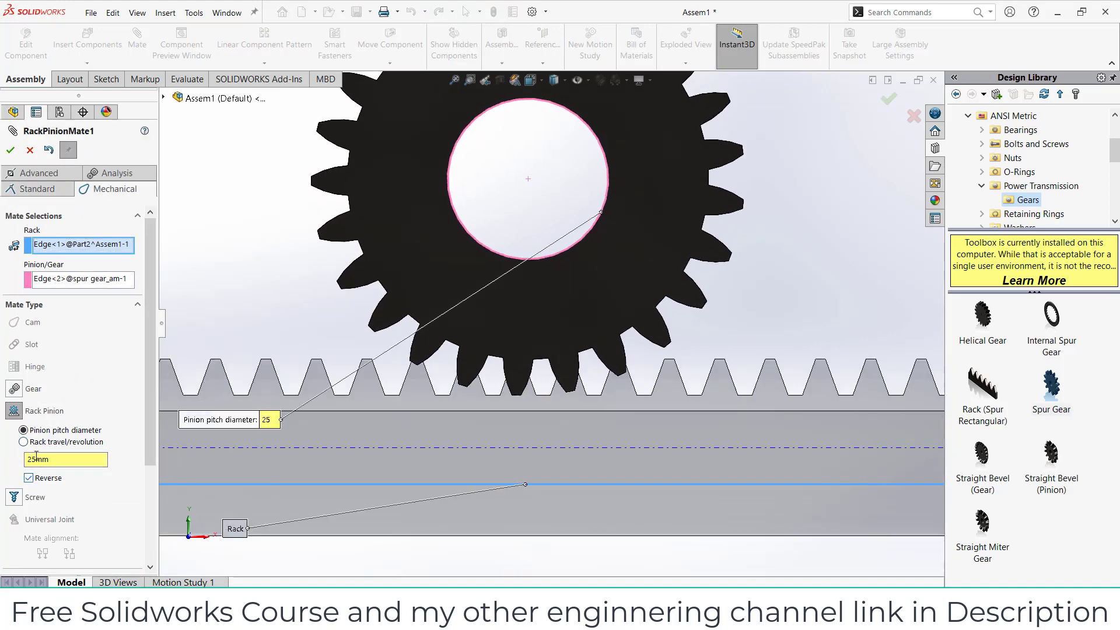
left_click(11, 150)
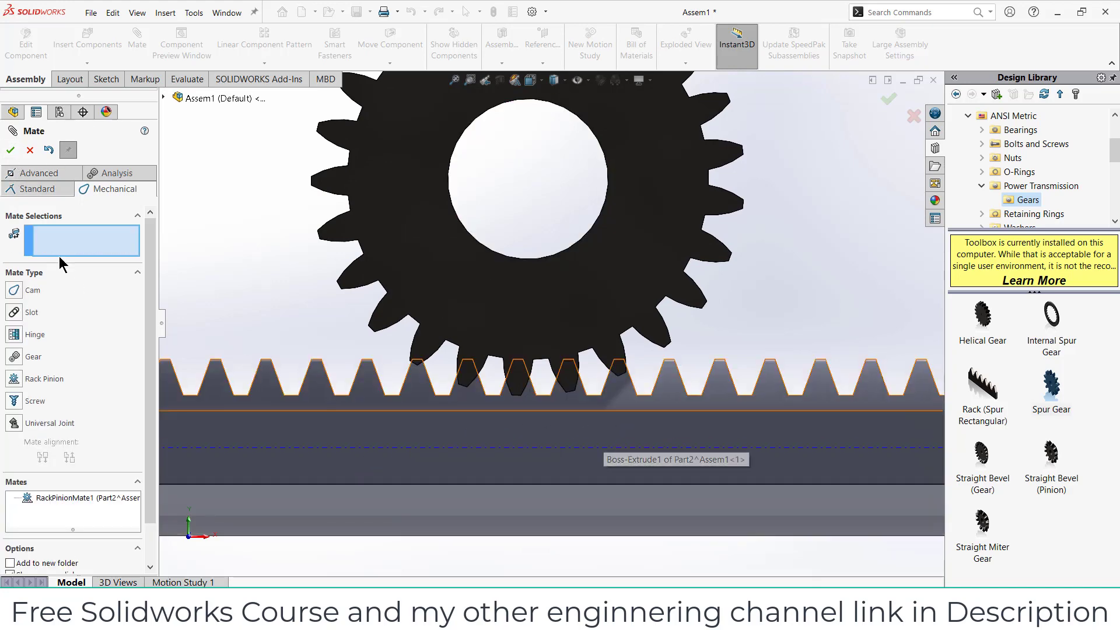
- Suppress RackPinionMate1, slide the rack right so the teeth mesh, then unsuppress the mate
left_click(30, 151)
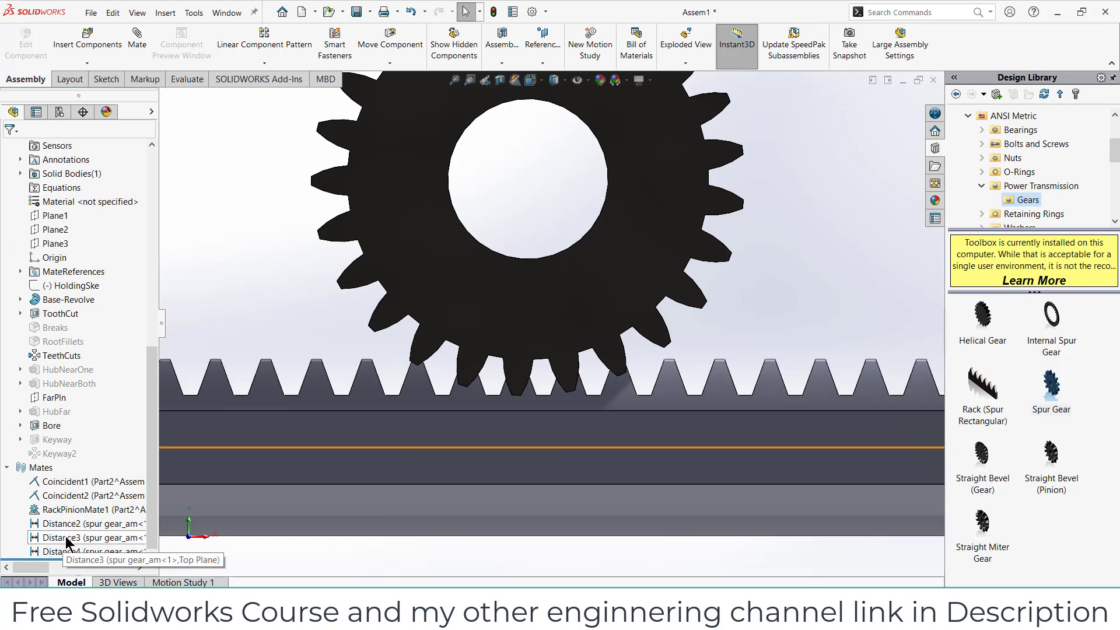
right_click(70, 509)
left_click(112, 354)
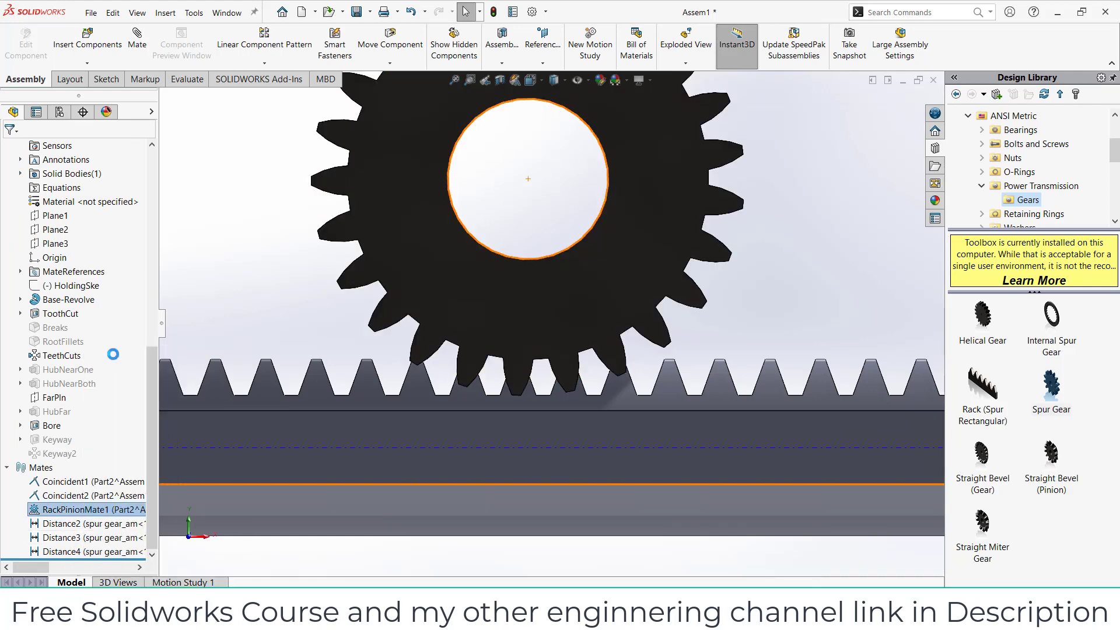
left_click(466, 425)
left_click_drag(467, 424, 487, 426)
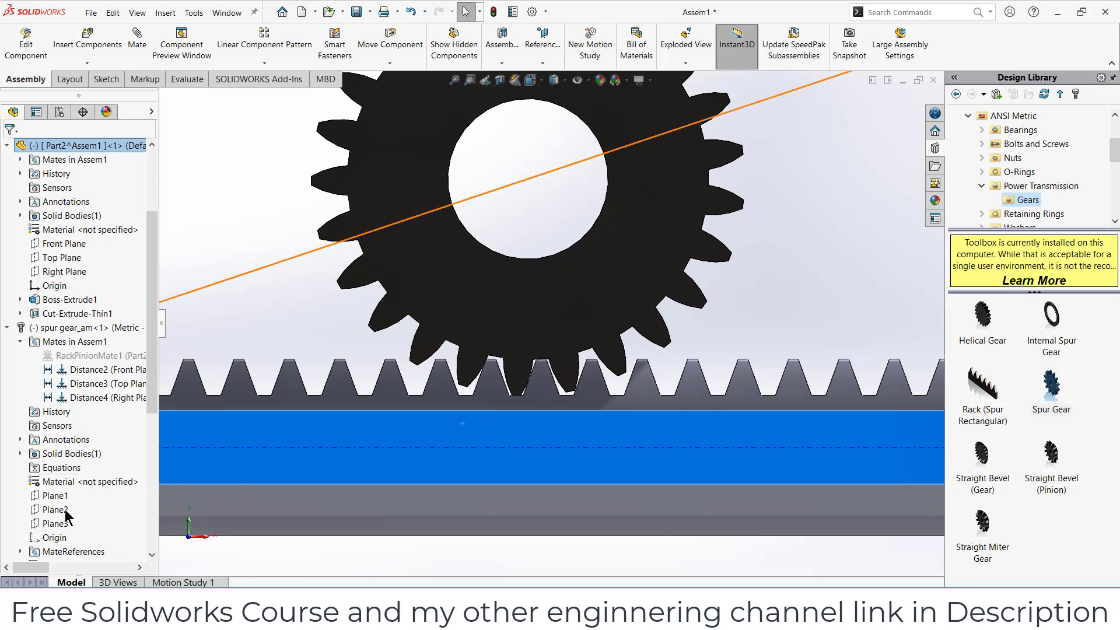
scroll(74, 524, "down", 7)
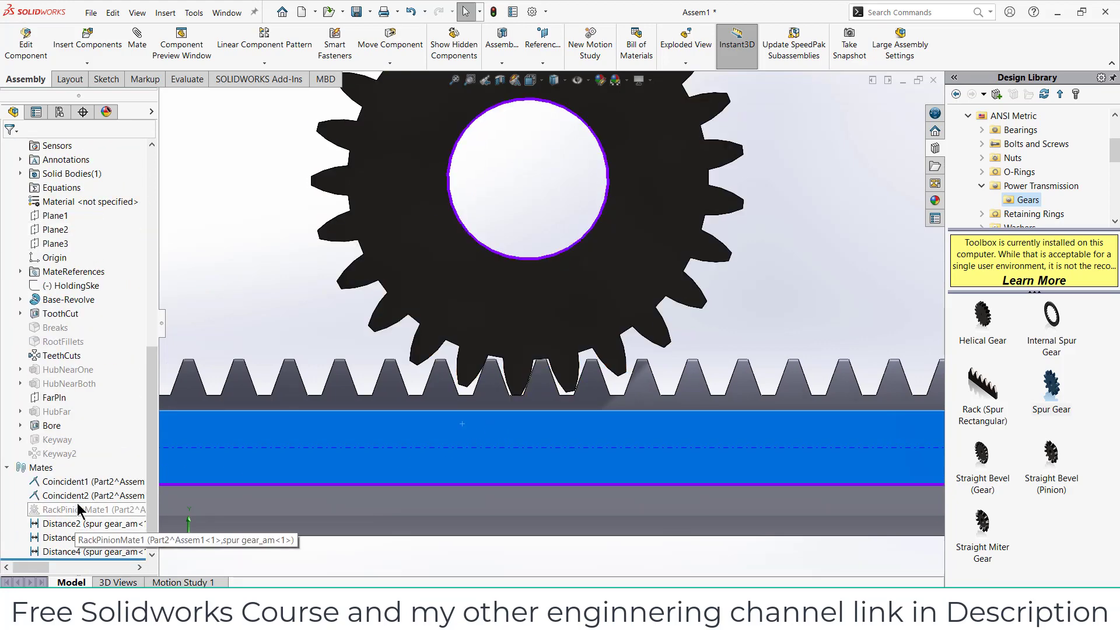
right_click(76, 510)
left_click(106, 356)
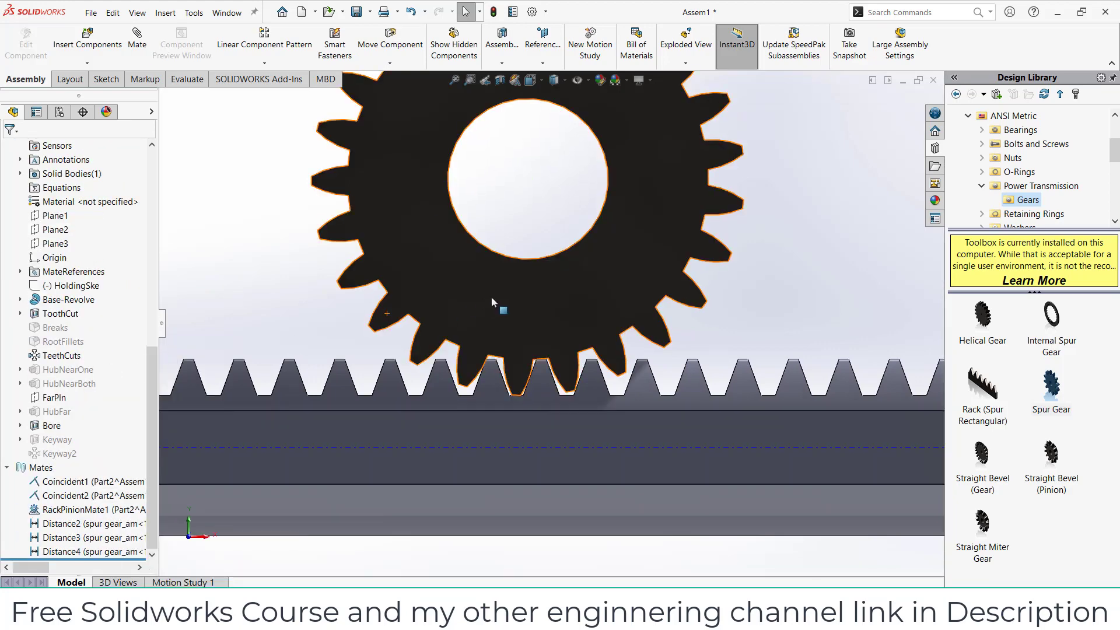
scroll(491, 296, "up", 3)
- Turn the spur gear to confirm the rack slides along with it
left_click(570, 300)
left_click_drag(569, 297, 707, 257)
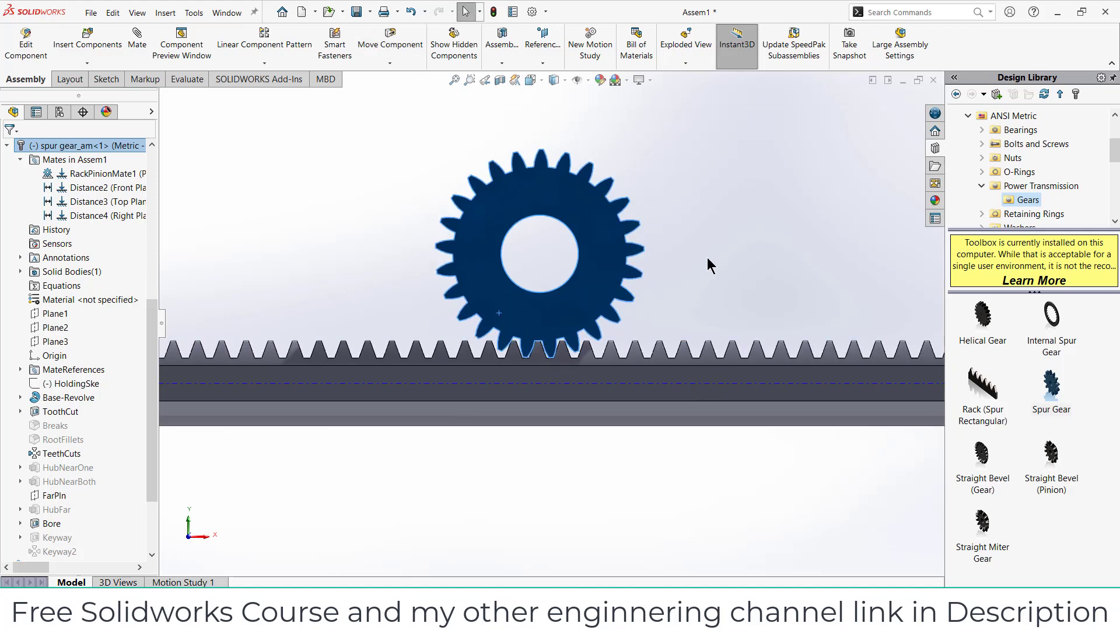
left_click(707, 257)
scroll(664, 288, "up", 2)
middle_click_drag(664, 288, 345, 508)
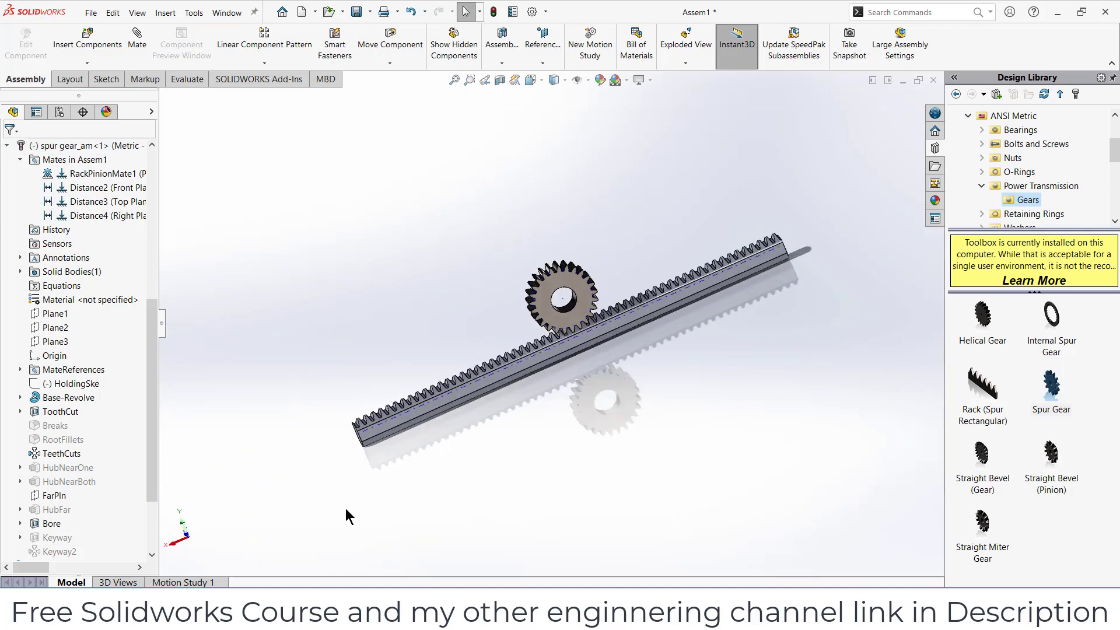
- In Motion Study 1, add a rotary motor on the gear's face with a Distance motion profile
left_click(208, 582)
left_click(453, 569)
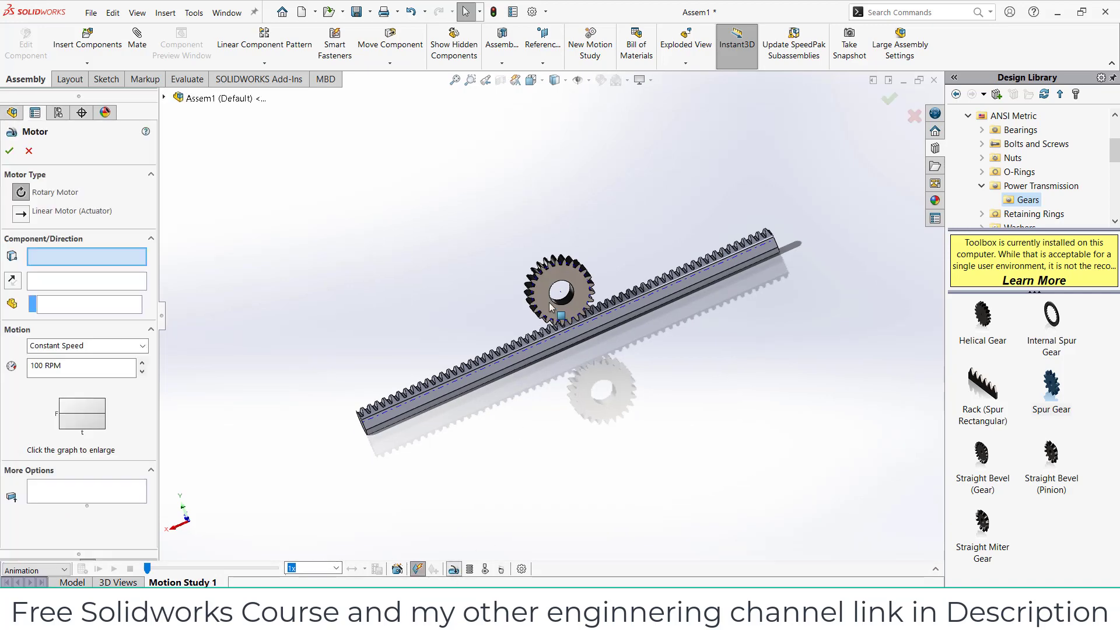
scroll(563, 289, "up", 5)
left_click(578, 318)
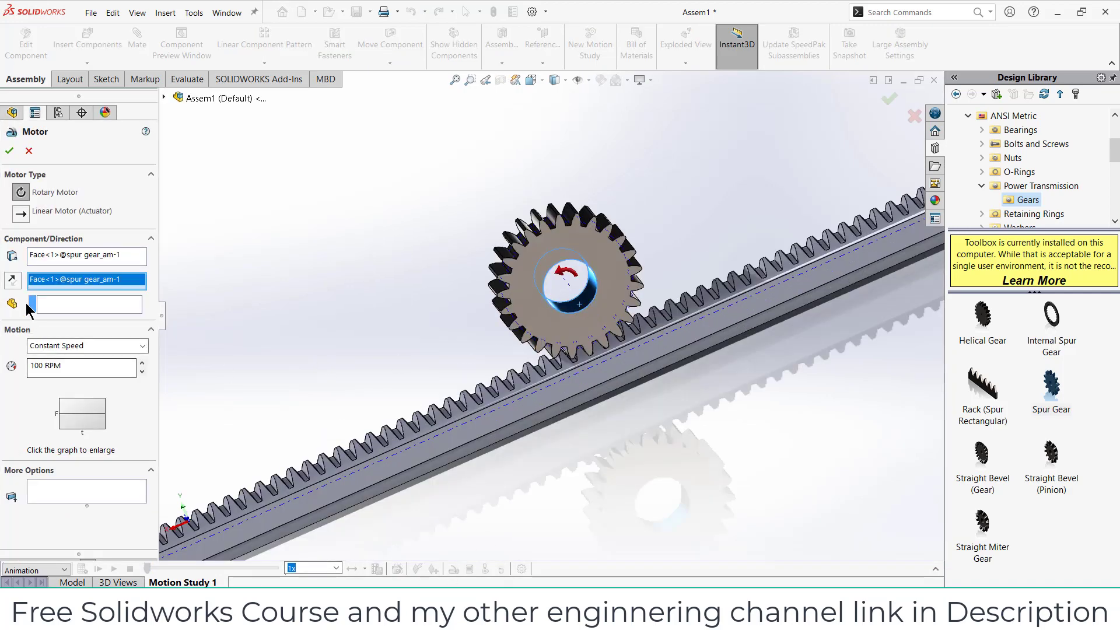
left_click(70, 346)
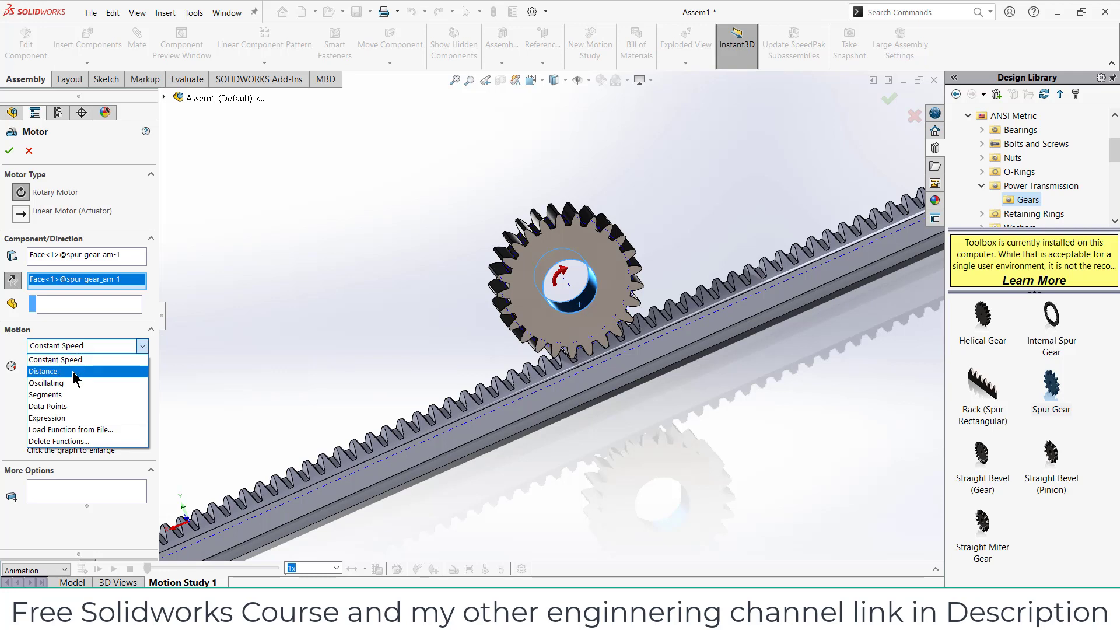
left_click(72, 371)
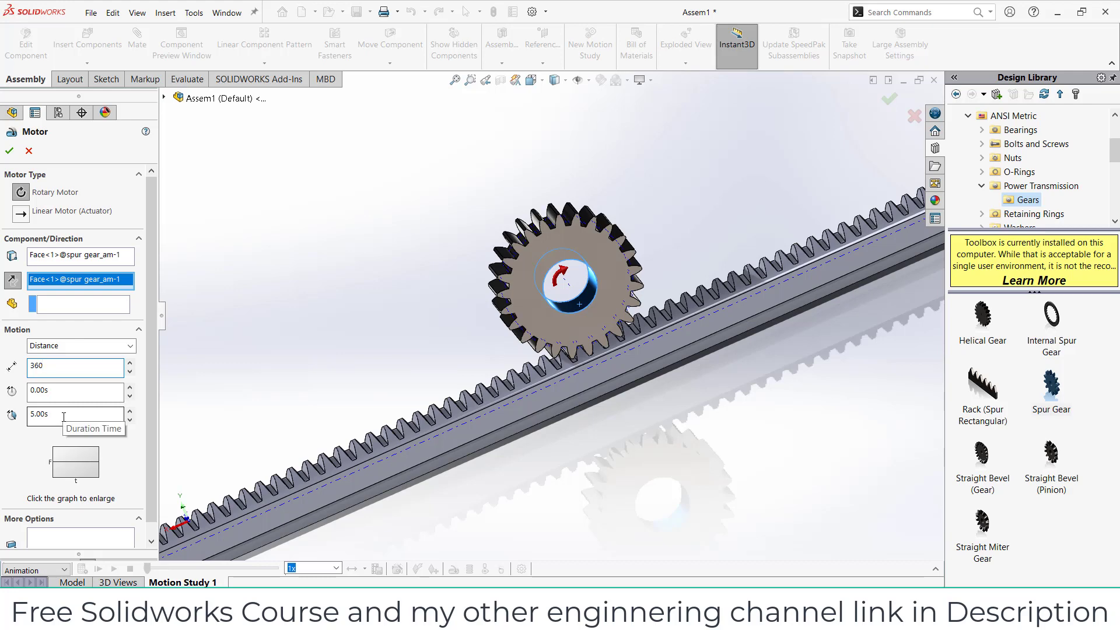
left_click(9, 151)
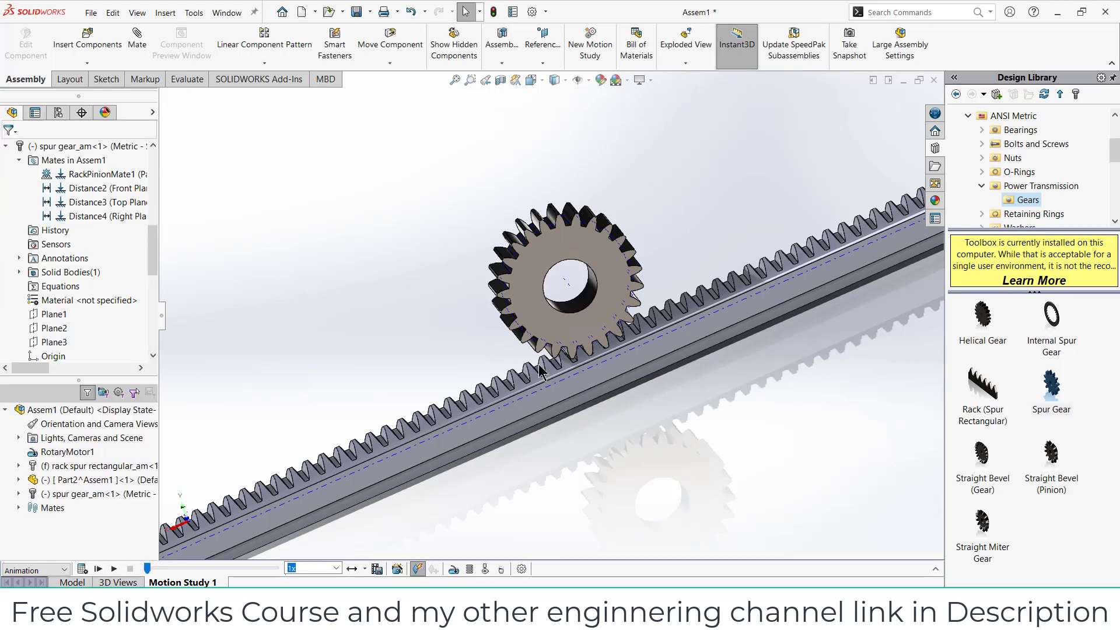
- Calculate Motion Study 1 so the gear drives the rack, then bring up Motion Study Properties
scroll(539, 364, "up", 3)
middle_click_drag(539, 364, 487, 419)
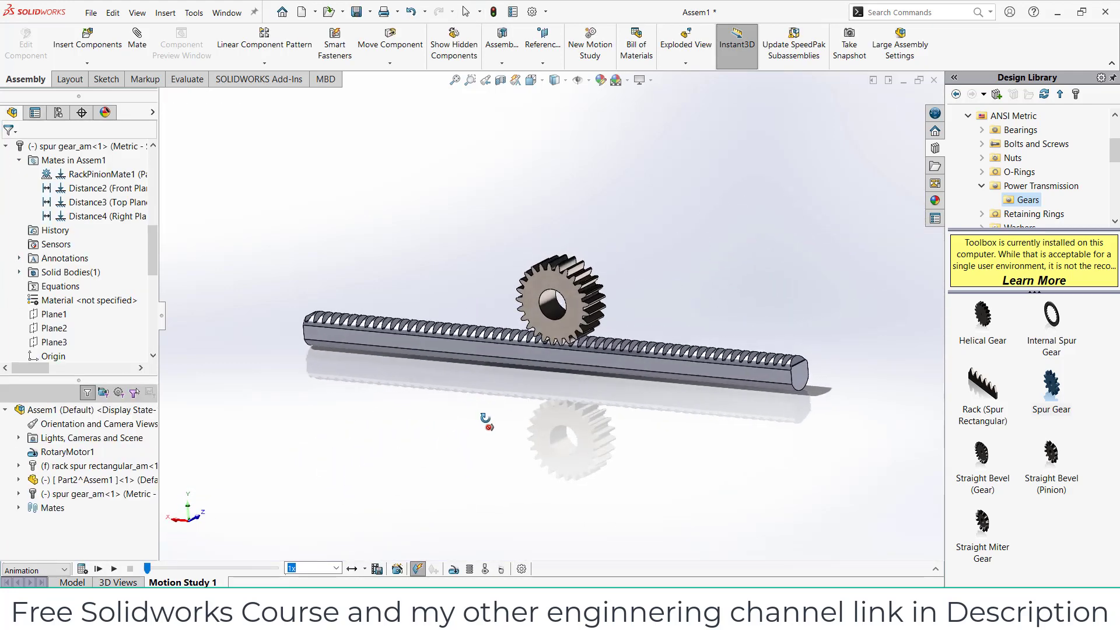
scroll(552, 333, "down", 2)
middle_click_drag(550, 332, 583, 404)
scroll(610, 323, "down", 1)
scroll(540, 388, "up", 2)
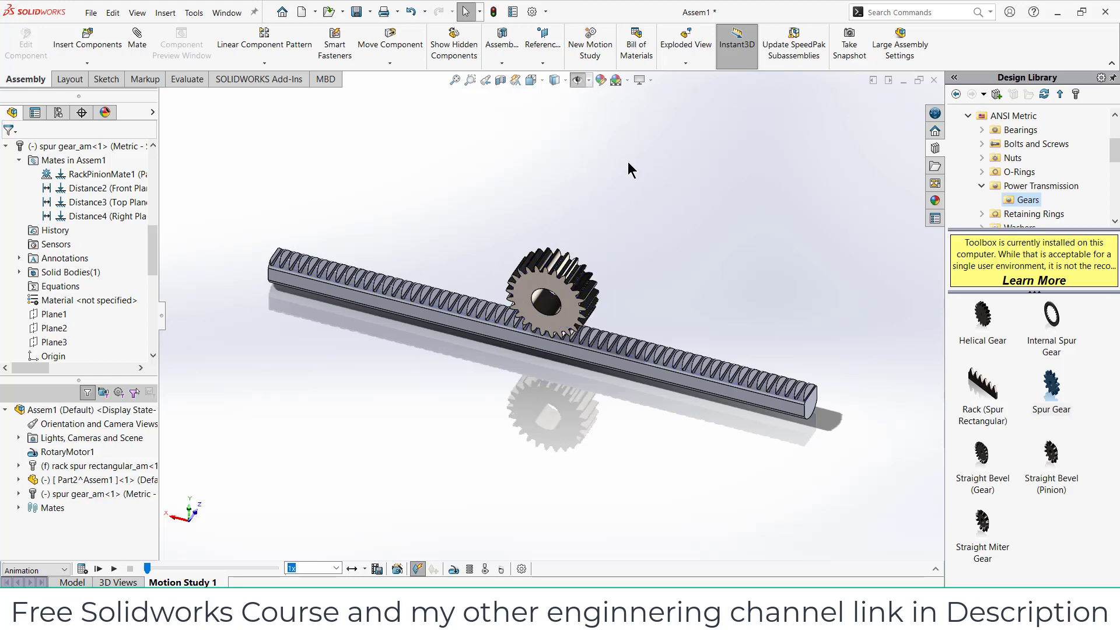
left_click(82, 569)
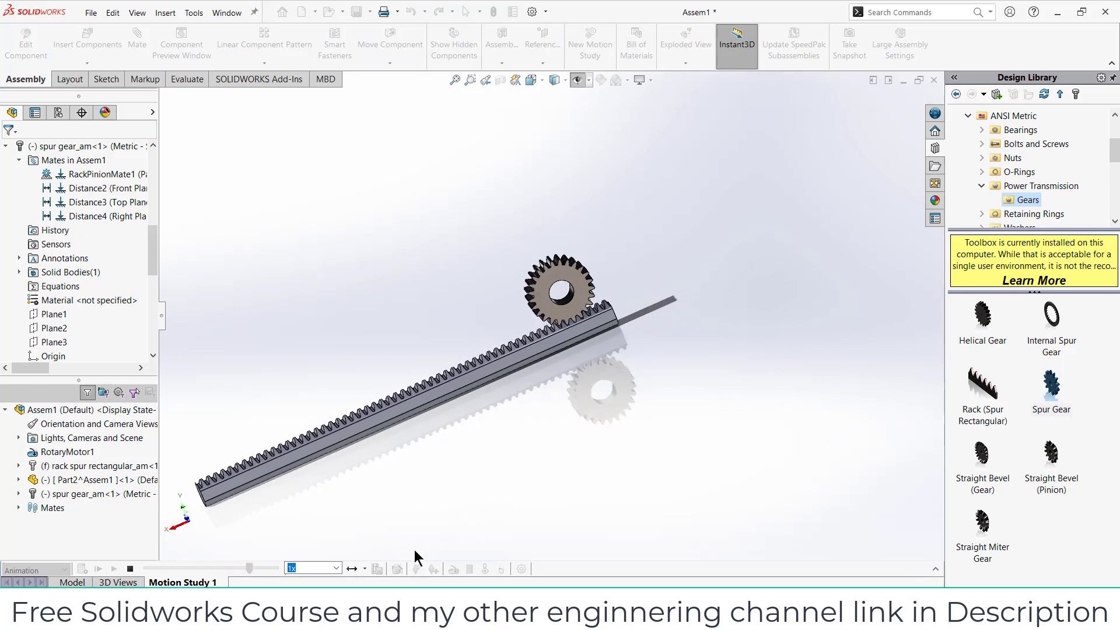
left_click(522, 569)
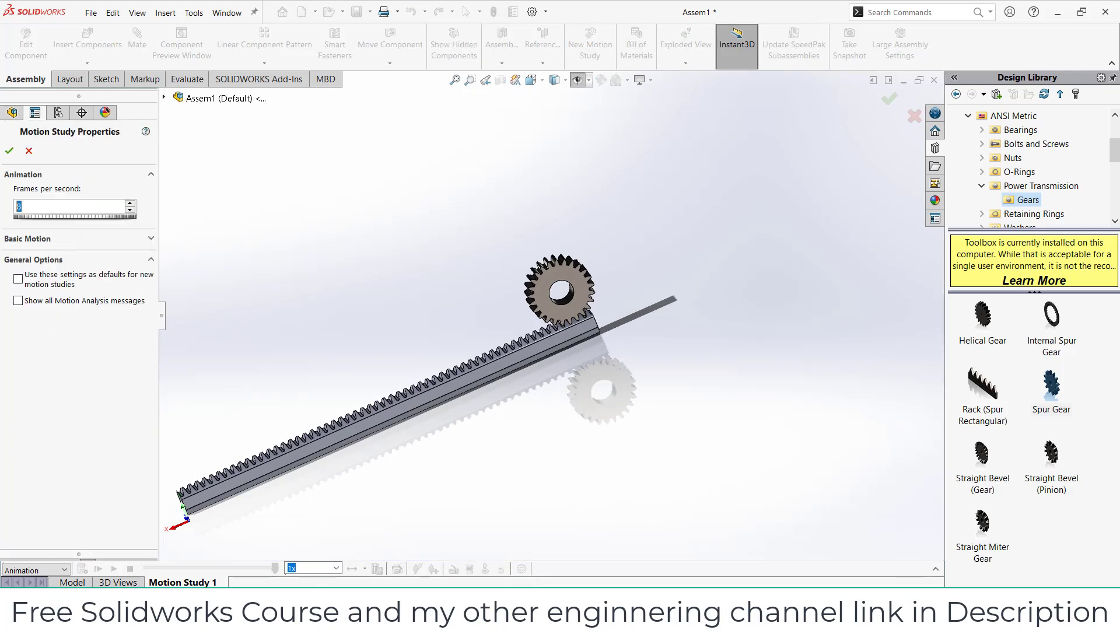
- Close Motion Study Properties, set playback mode to Normal and recalculate the study
left_click(10, 152)
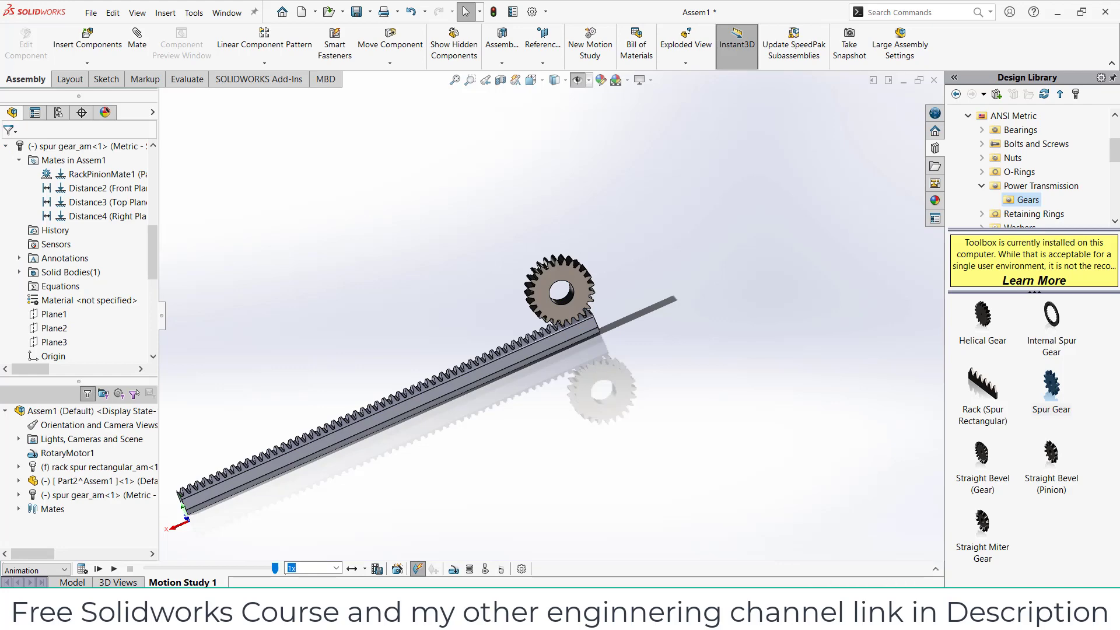
left_click(366, 568)
left_click(370, 538)
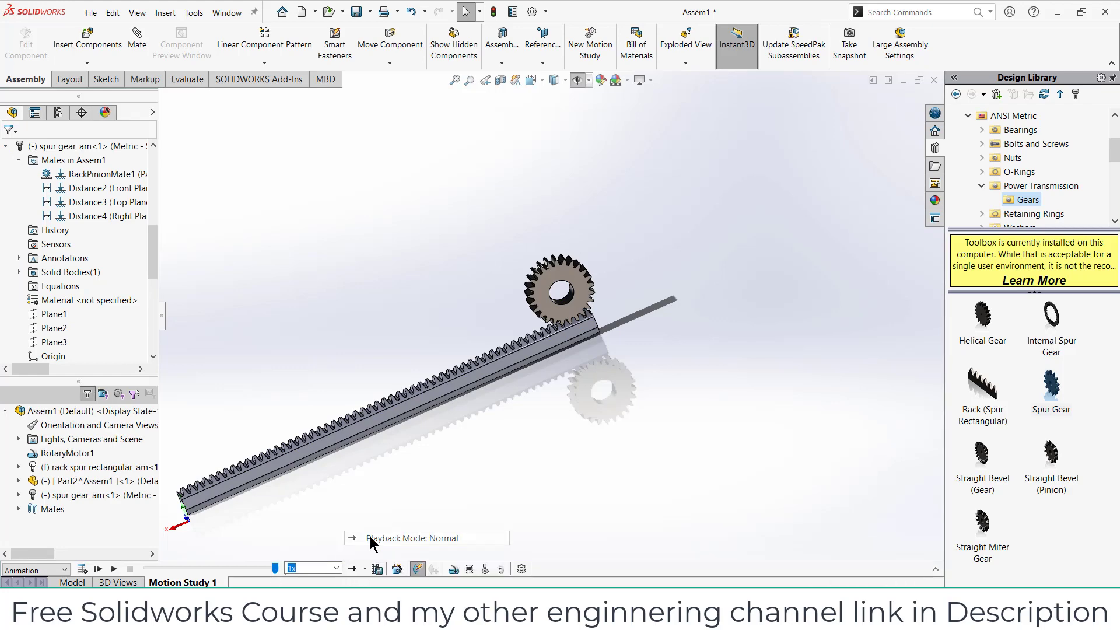
left_click(81, 571)
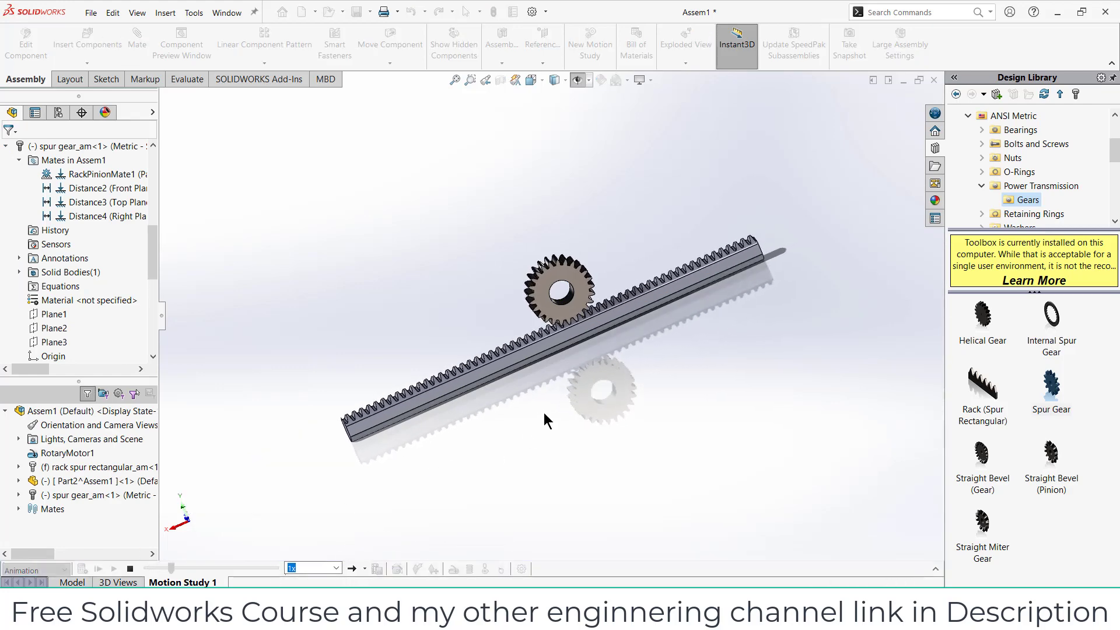
scroll(575, 312, "down", 3)
scroll(575, 313, "down", 5)
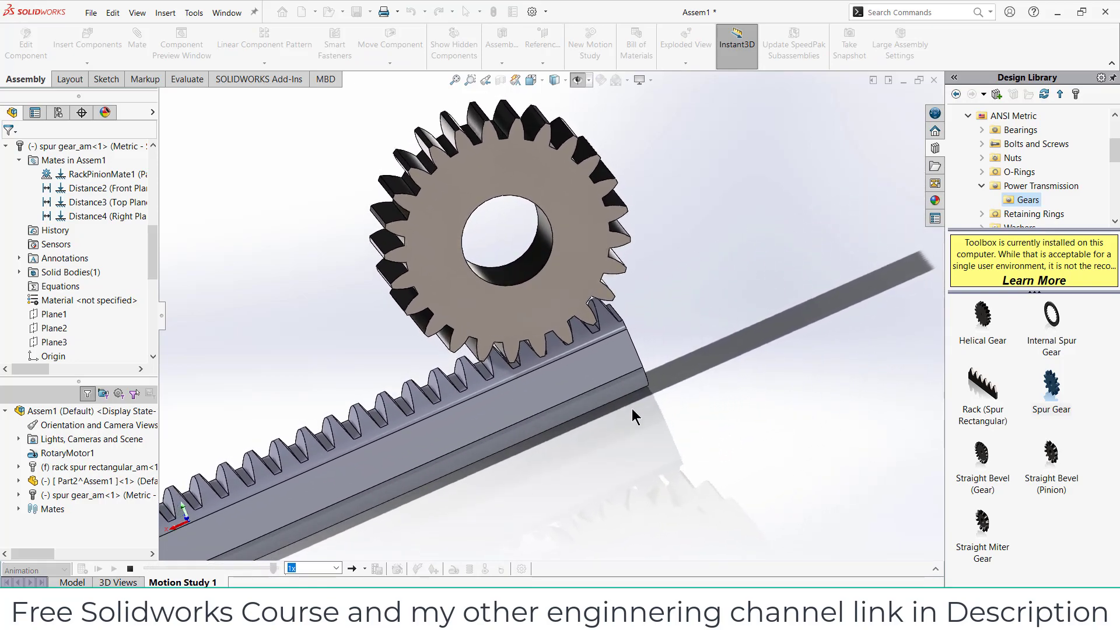
- Switch playback mode to Reciprocate, then play and stop the animation
left_click(364, 570)
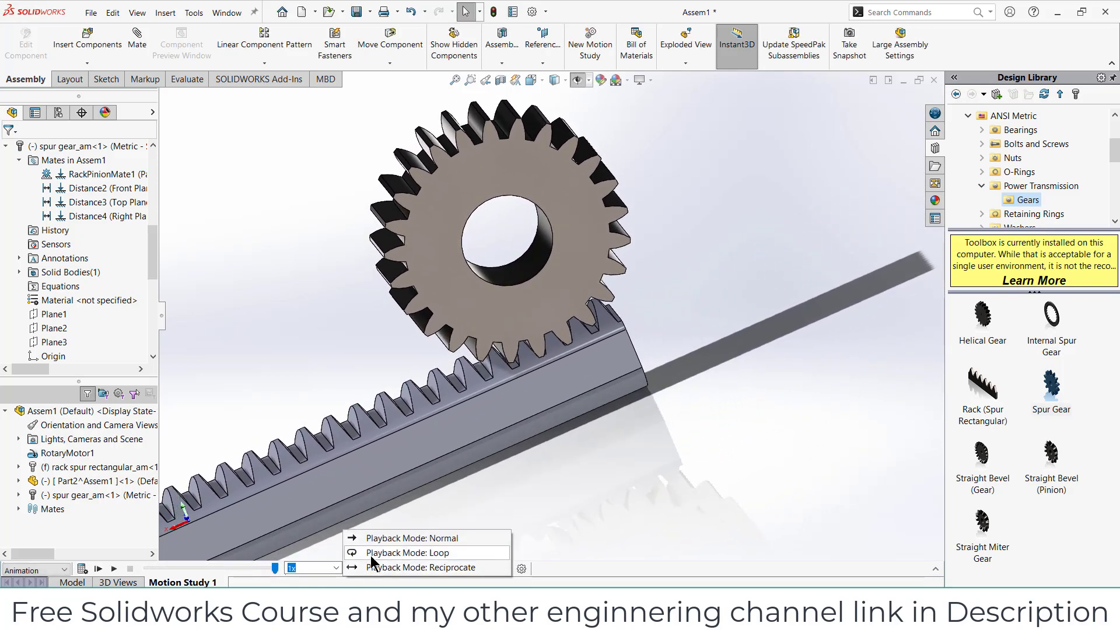
left_click(378, 568)
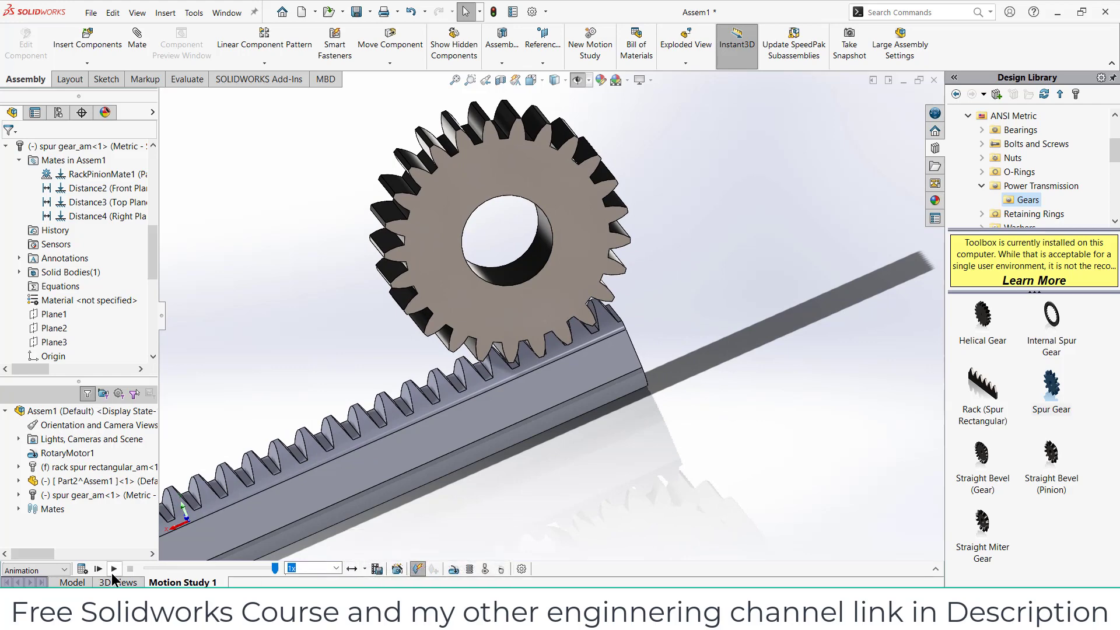
left_click(113, 572)
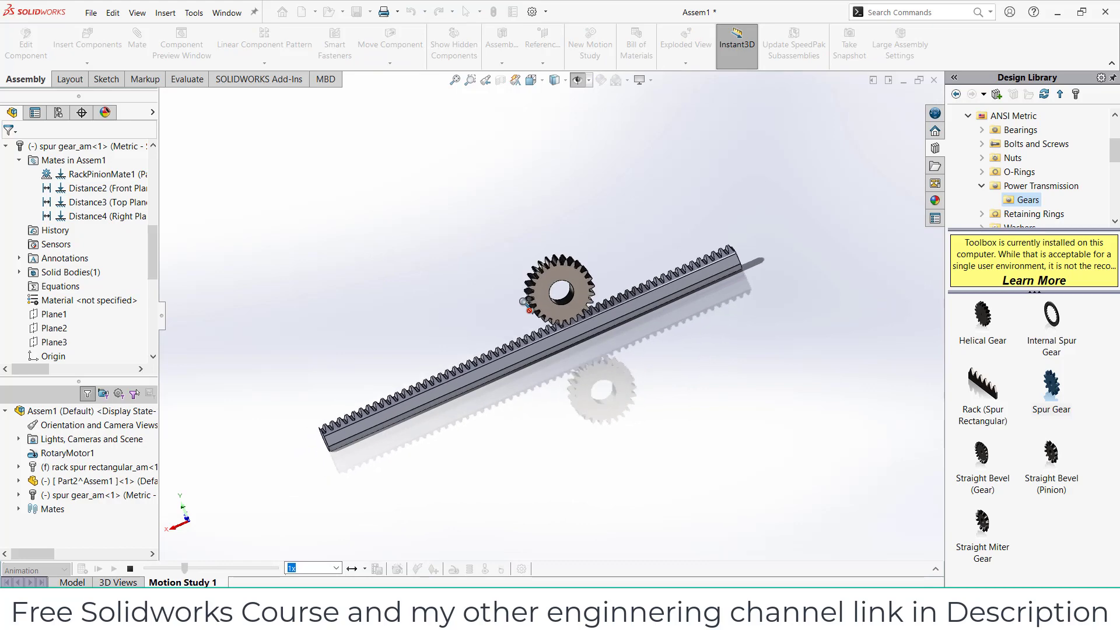
left_click(129, 569)
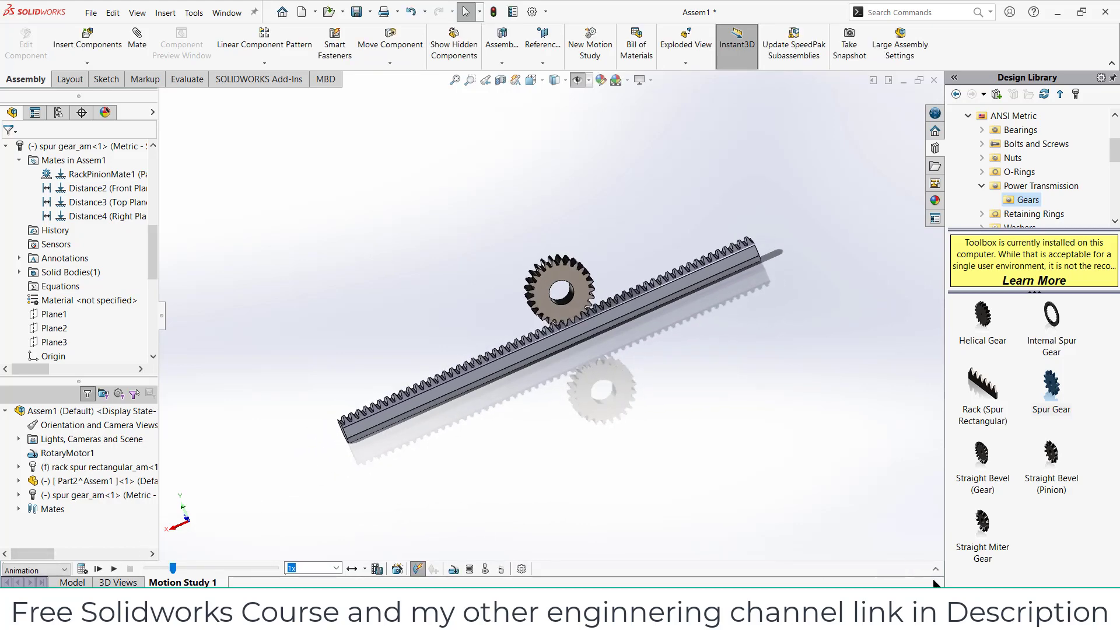
- Disable Playback of View Keys for Orientation and Camera Views in the timeline
left_click(936, 568)
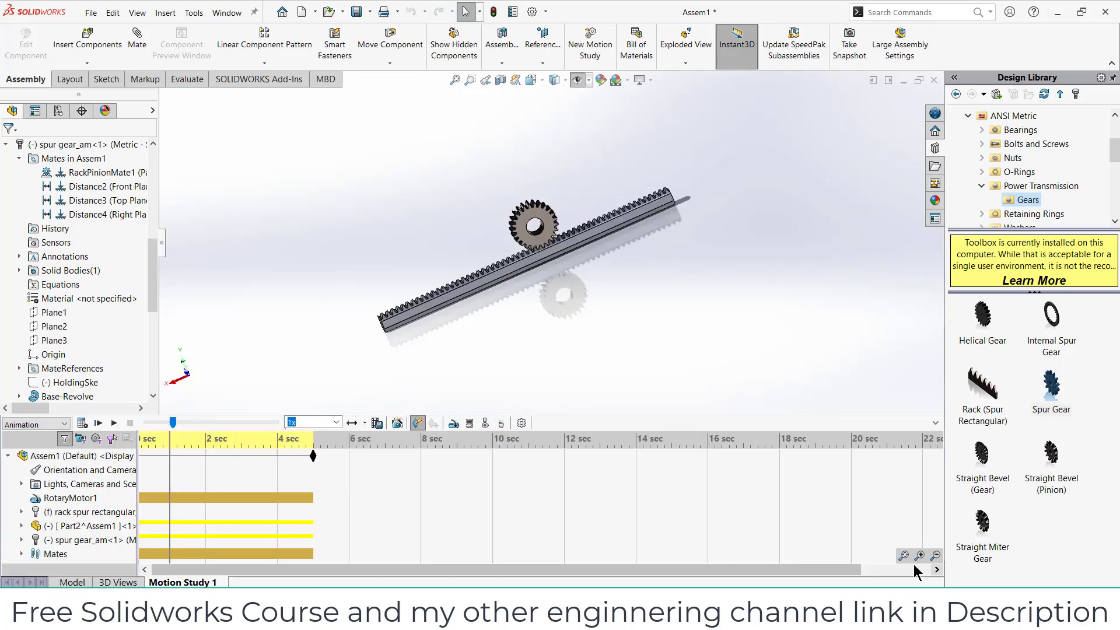
right_click(81, 472)
left_click(103, 481)
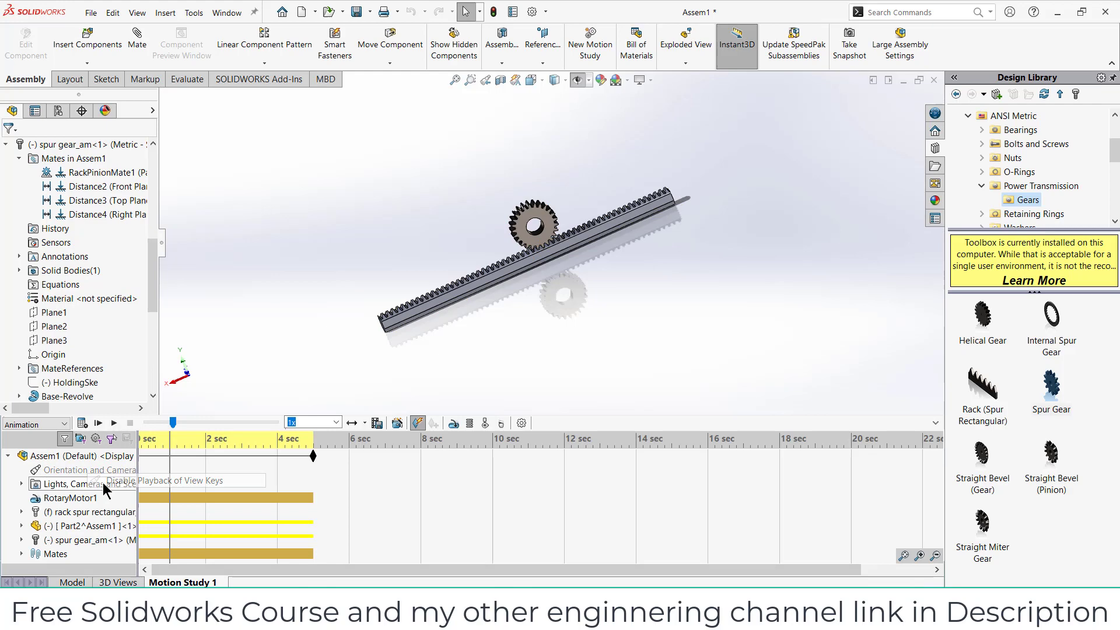
left_click(935, 424)
scroll(486, 217, "down", 4)
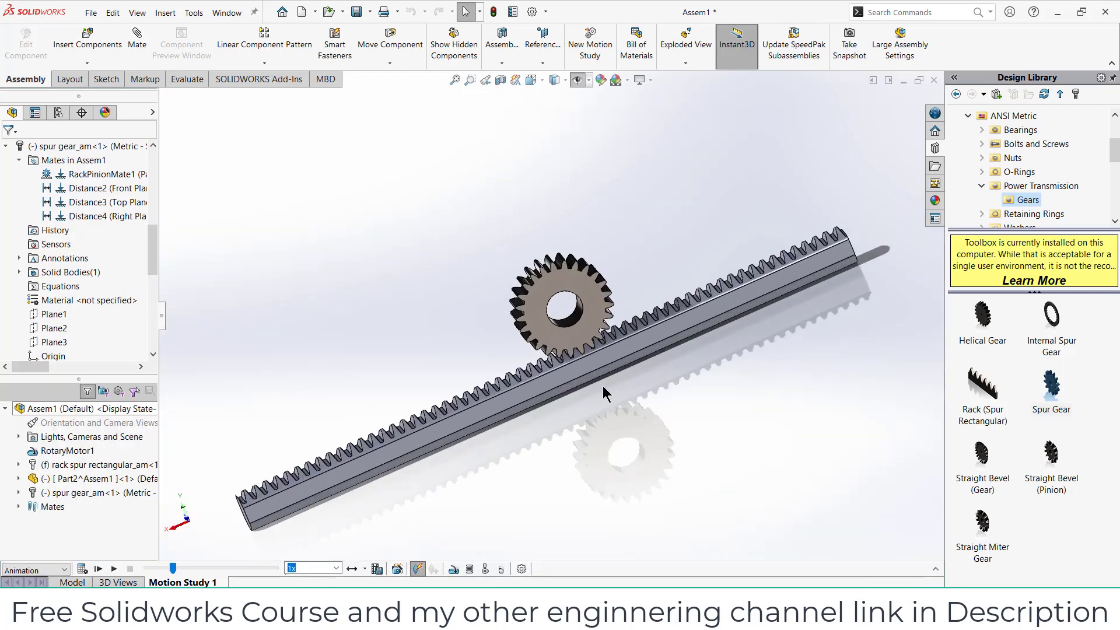
middle_click_drag(603, 386, 583, 448)
scroll(580, 380, "down", 2)
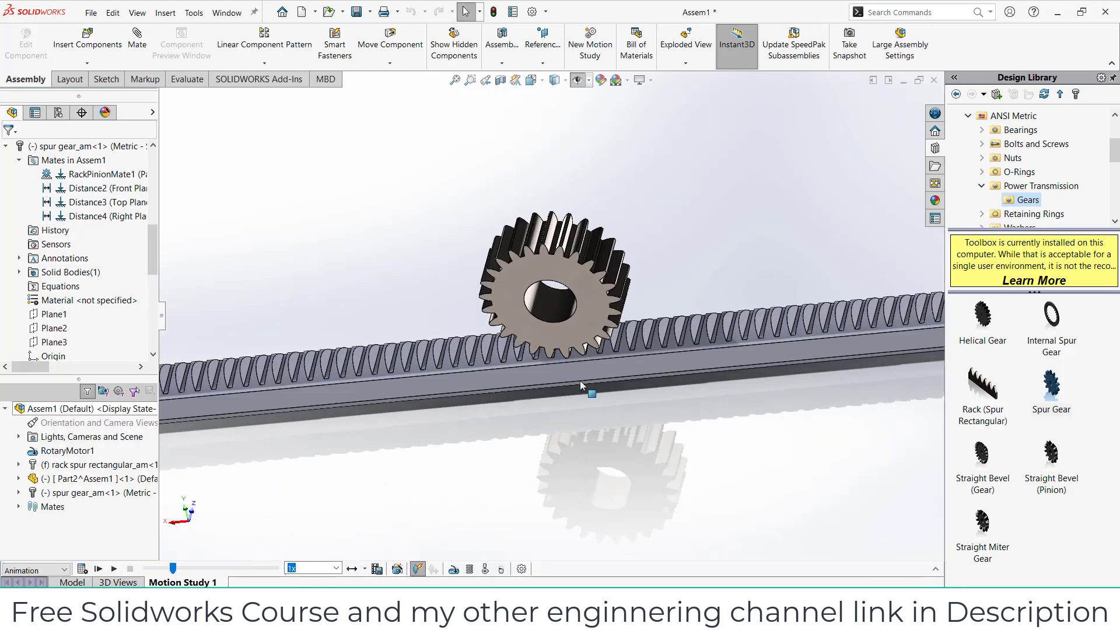
middle_click_drag(580, 380, 538, 397)
scroll(542, 342, "up", 2)
middle_click_drag(539, 344, 553, 288)
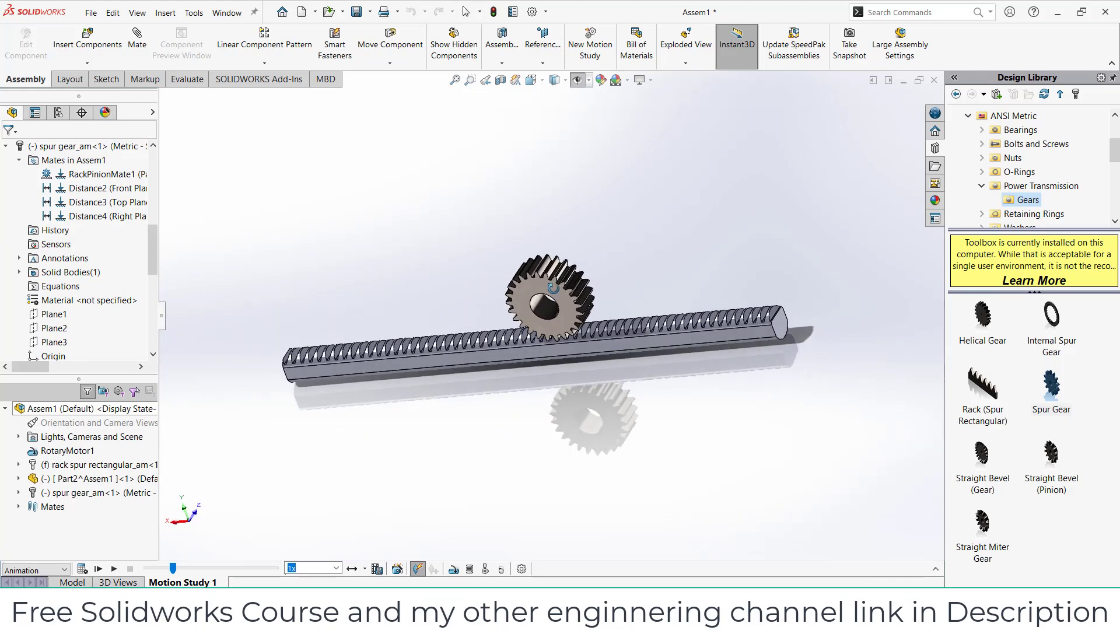
scroll(588, 330, "down", 2)
- Rewind to time zero and replay the animation, watching the gear drive the rack
left_click_drag(167, 569, 121, 570)
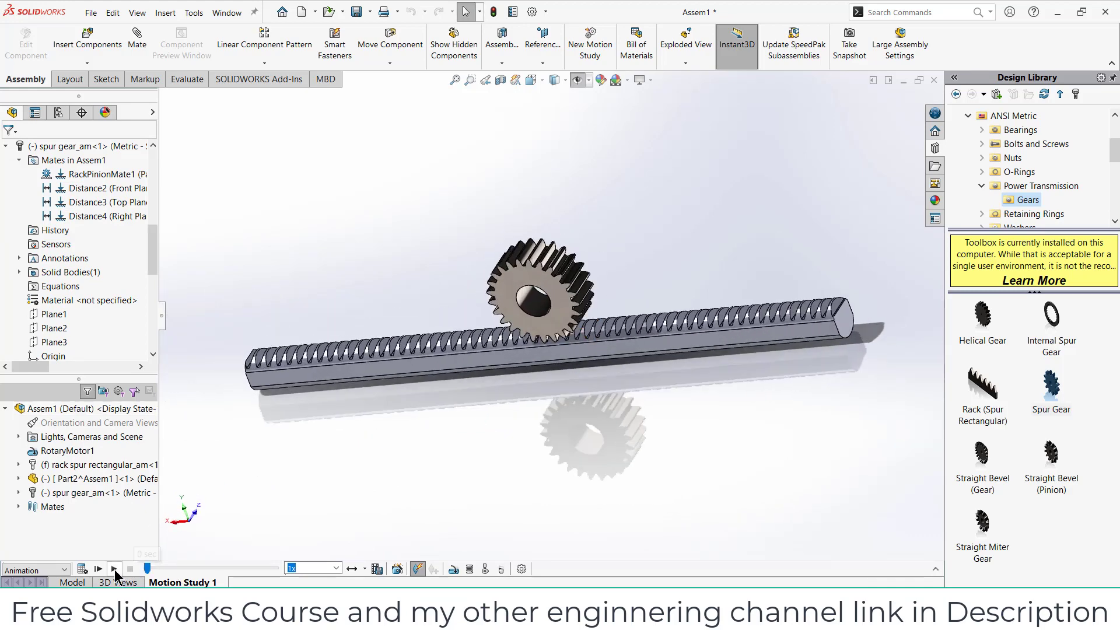
left_click(112, 569)
scroll(513, 354, "down", 3)
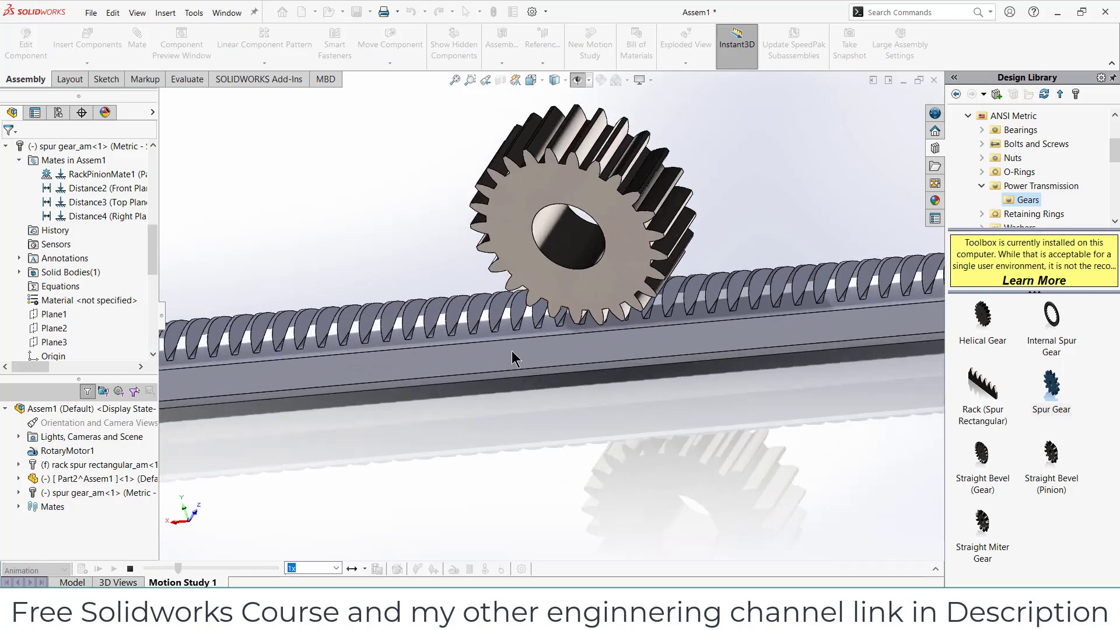
middle_click_drag(556, 331, 646, 303)
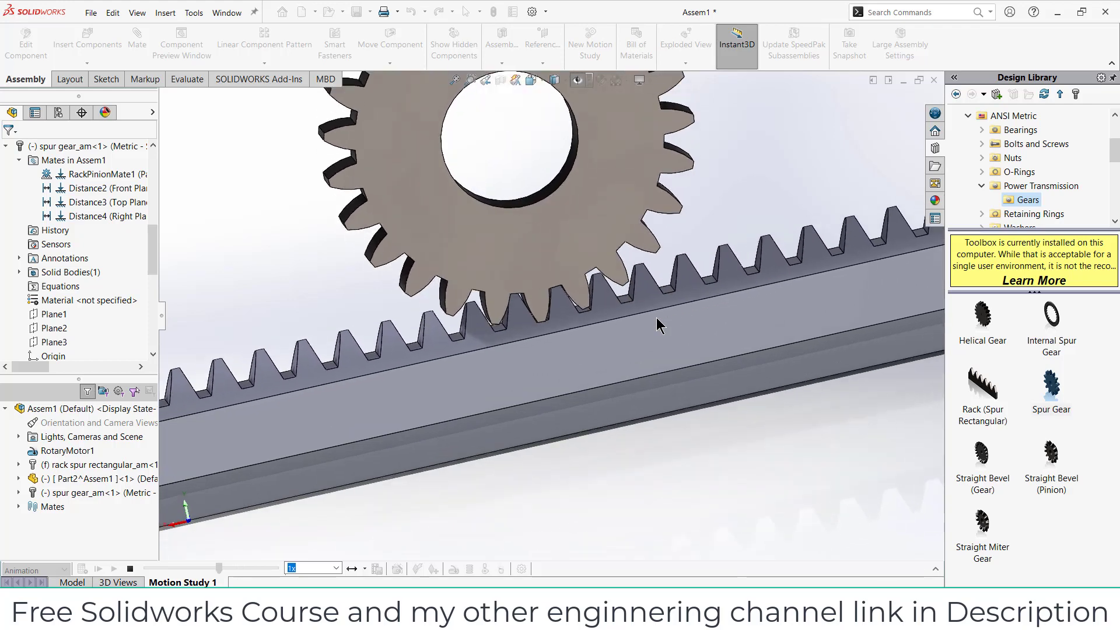
scroll(656, 318, "up", 4)
middle_click_drag(593, 357, 524, 391)
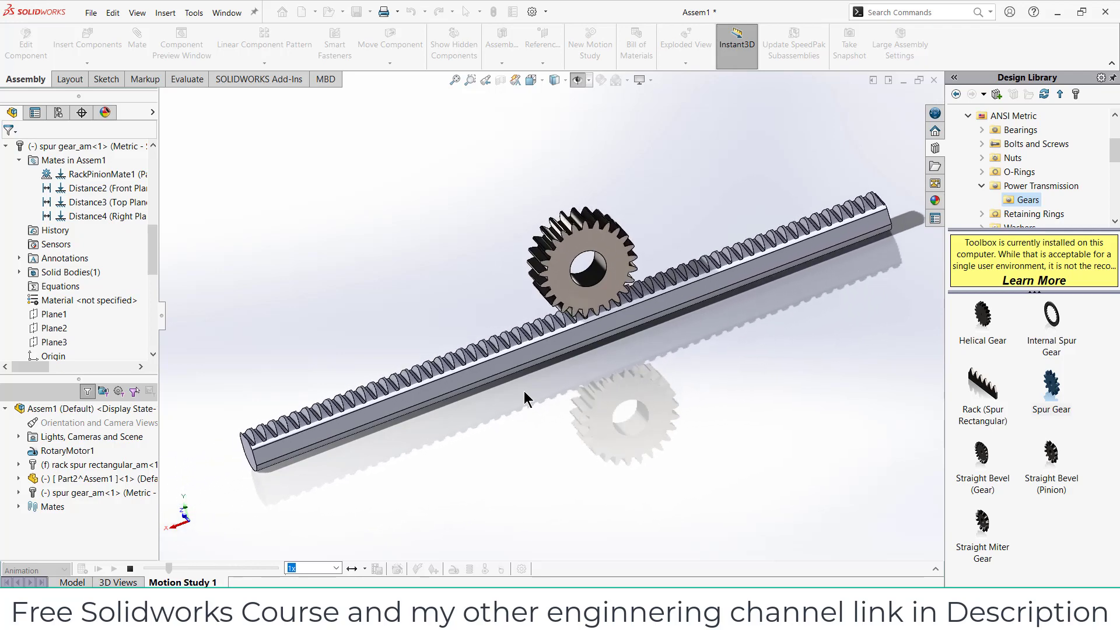
- Stop playback, then edit the rack part and start a sketch on its end face
left_click(130, 568)
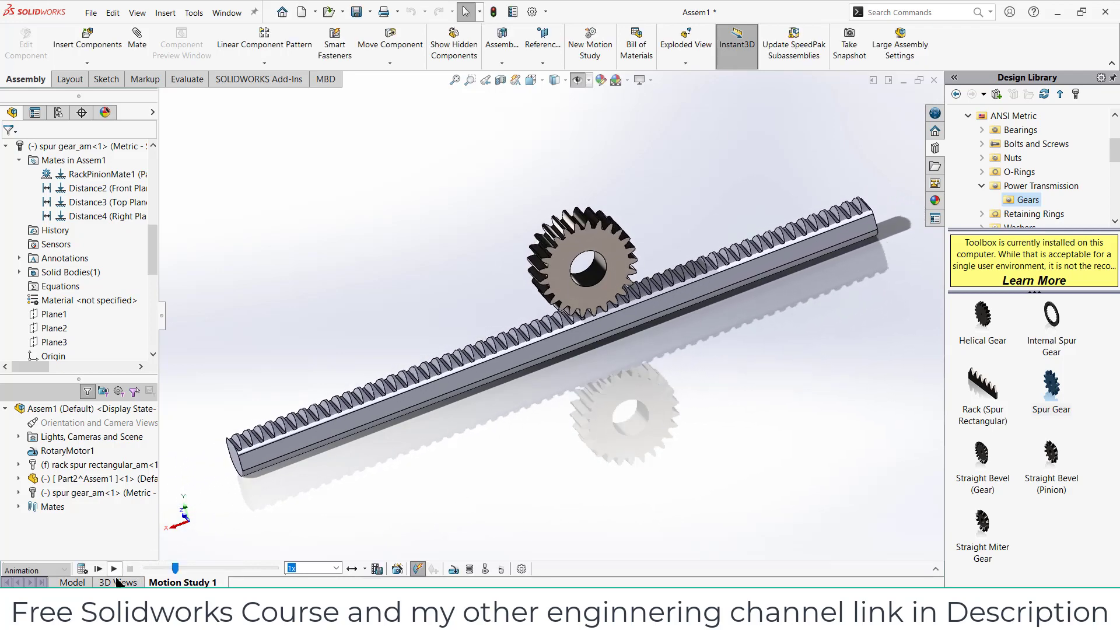
left_click(76, 584)
middle_click_drag(592, 376, 496, 403)
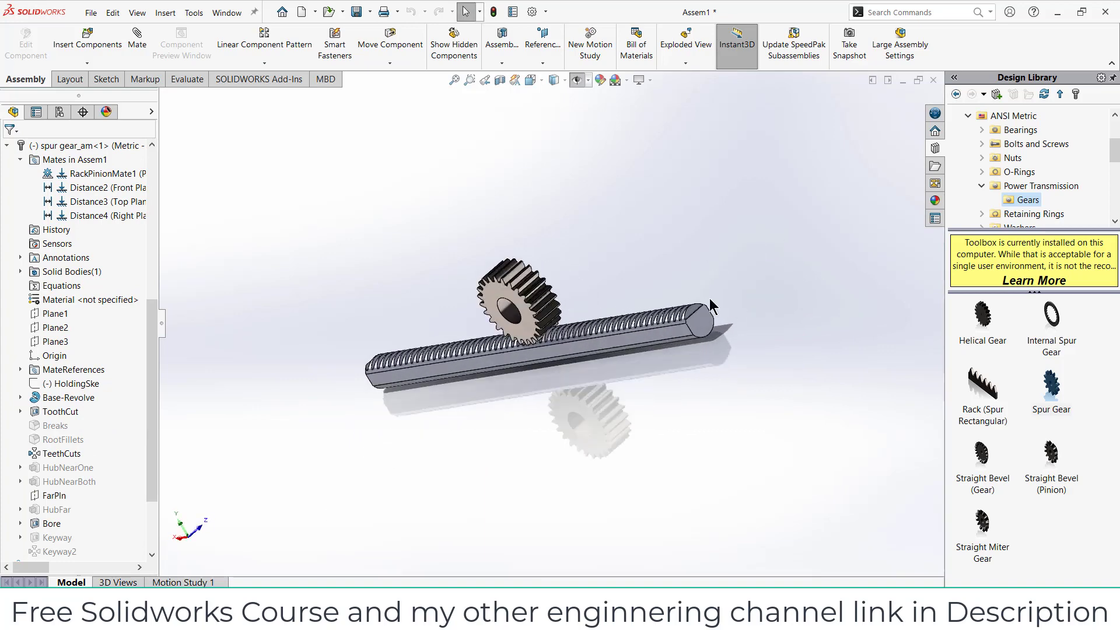
scroll(709, 299, "down", 5)
scroll(626, 352, "down", 3)
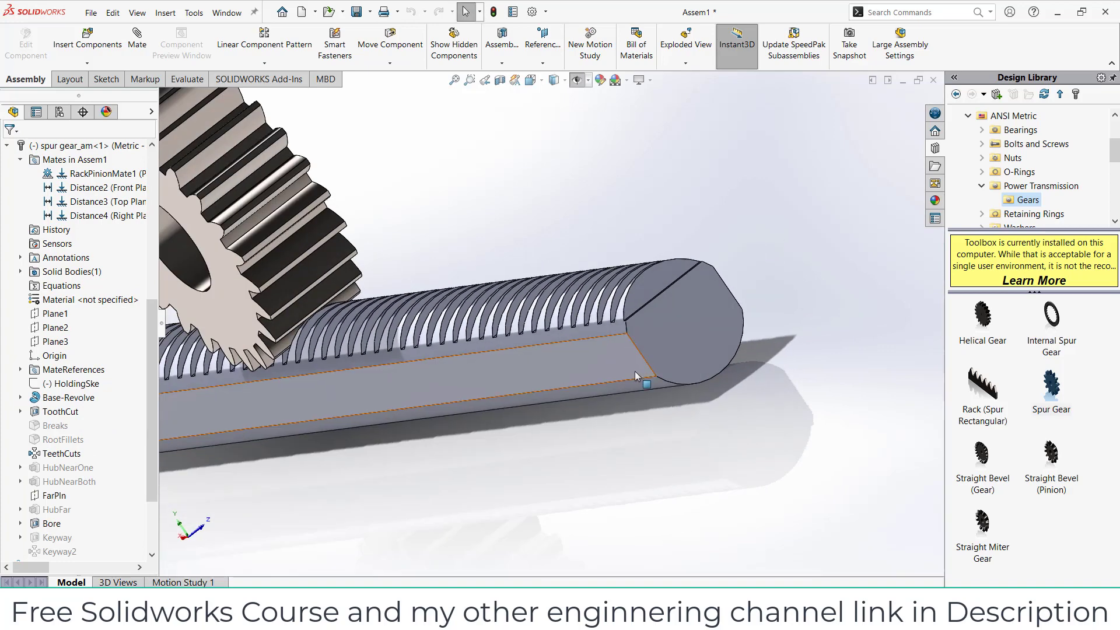
left_click(689, 325)
left_click(26, 36)
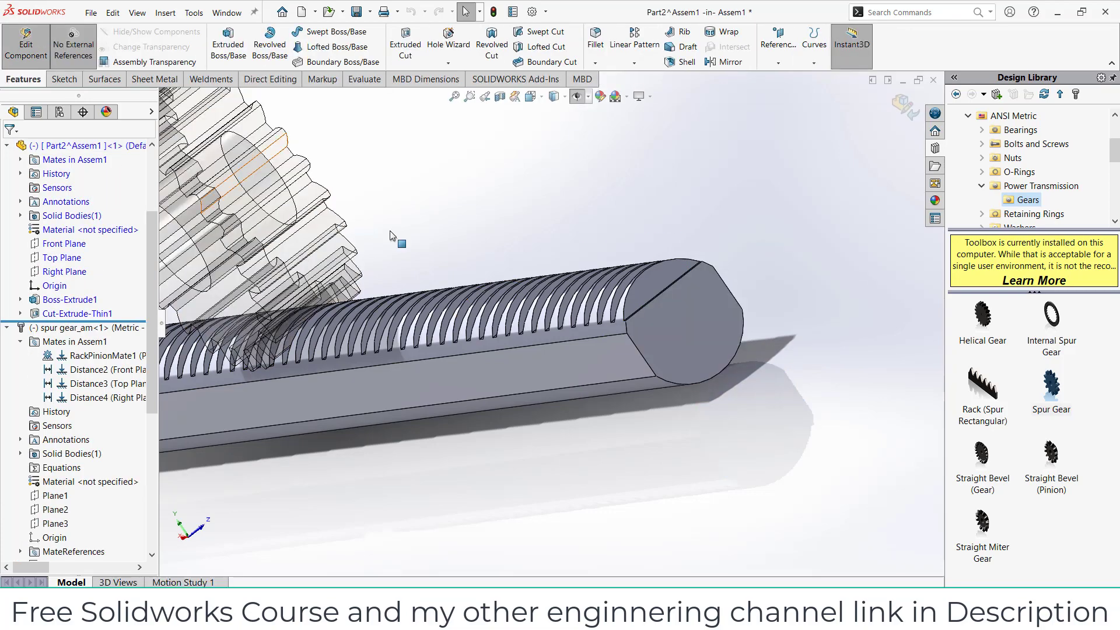
left_click(684, 340)
left_click(732, 304)
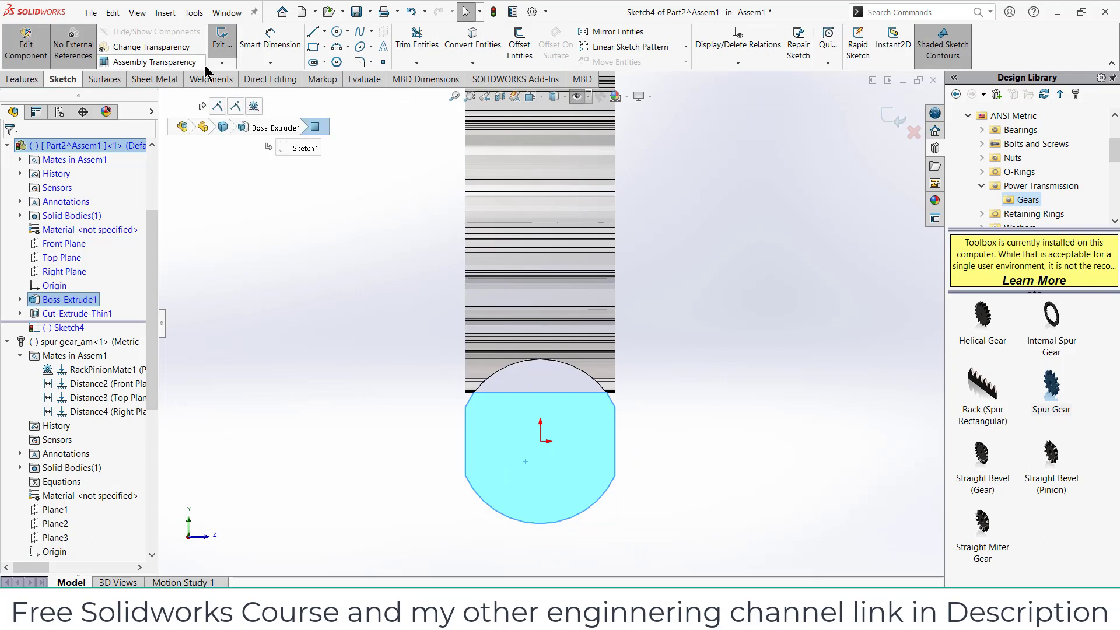
- Draw a circle of radius 5.5 centred on the origin of the end face
left_click(337, 31)
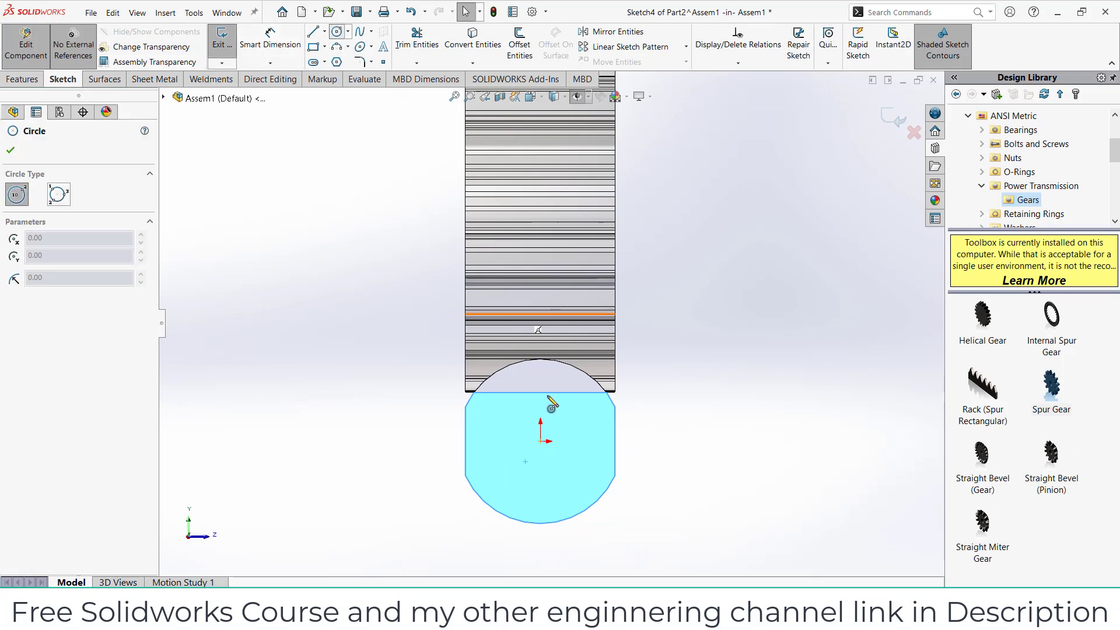
left_click(540, 442)
left_click(616, 407)
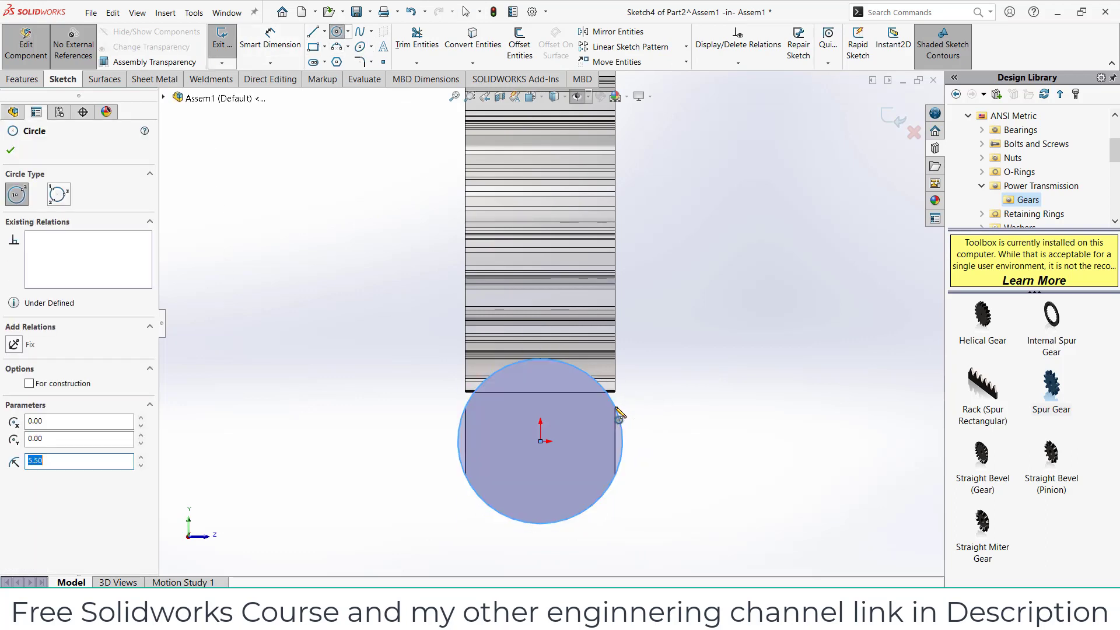
left_click(10, 151)
left_click(24, 83)
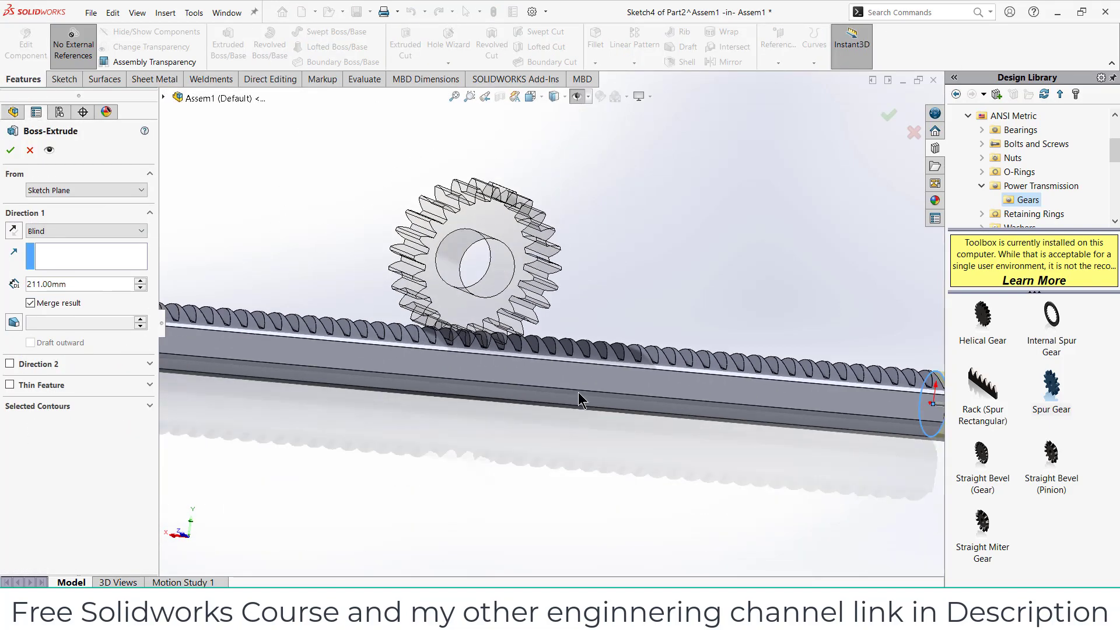
- Set the extrusion to Up To Surface at the rack's far end face and accept it
left_click(54, 231)
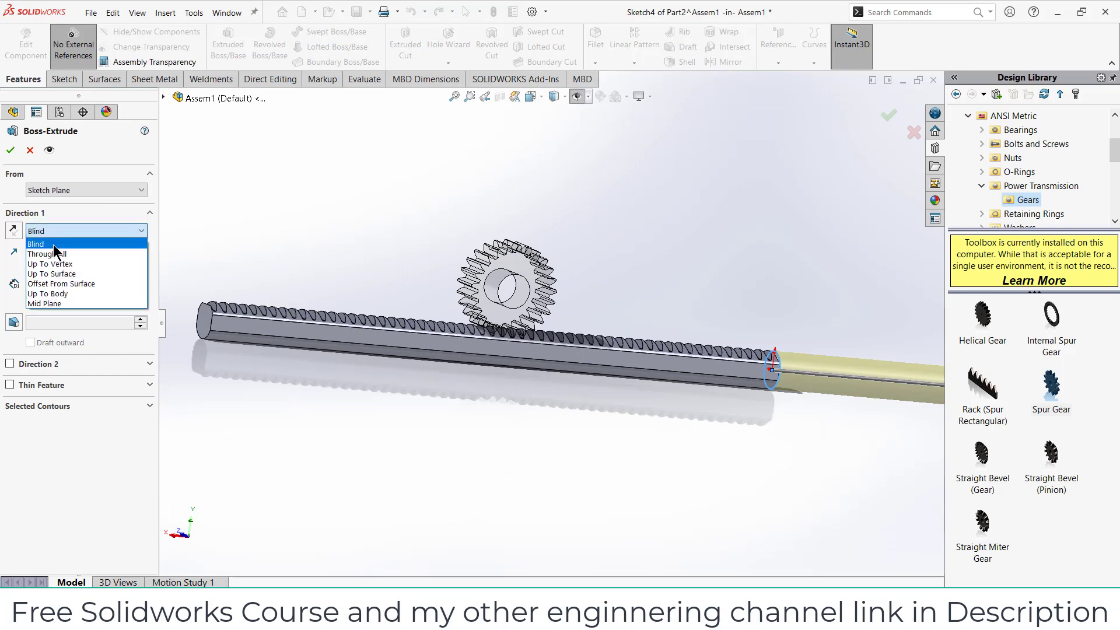
left_click(64, 274)
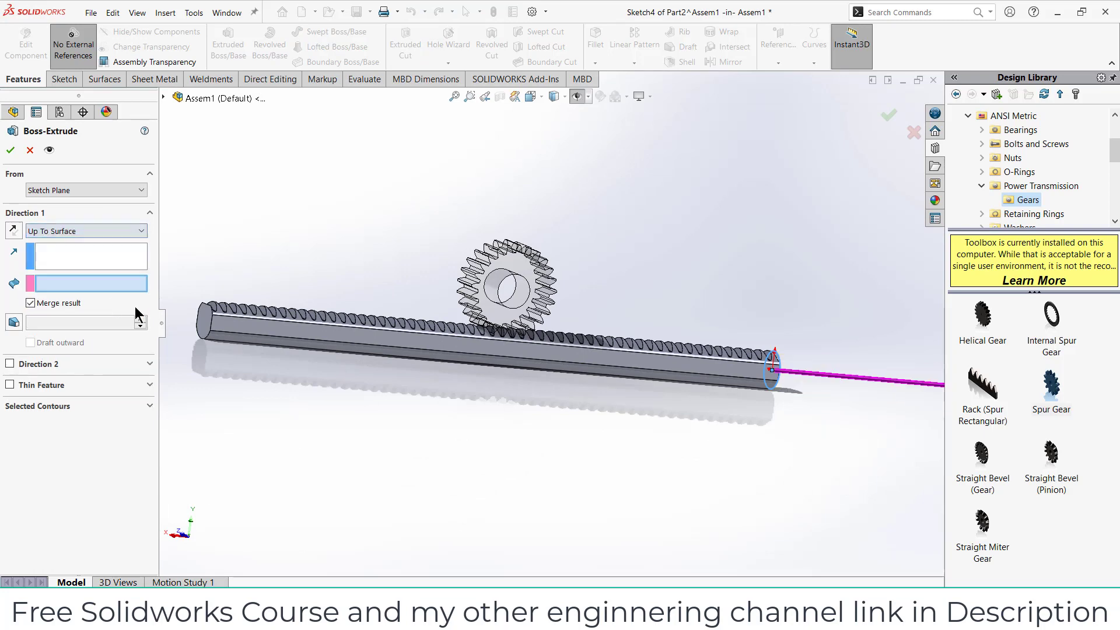
left_click(221, 332)
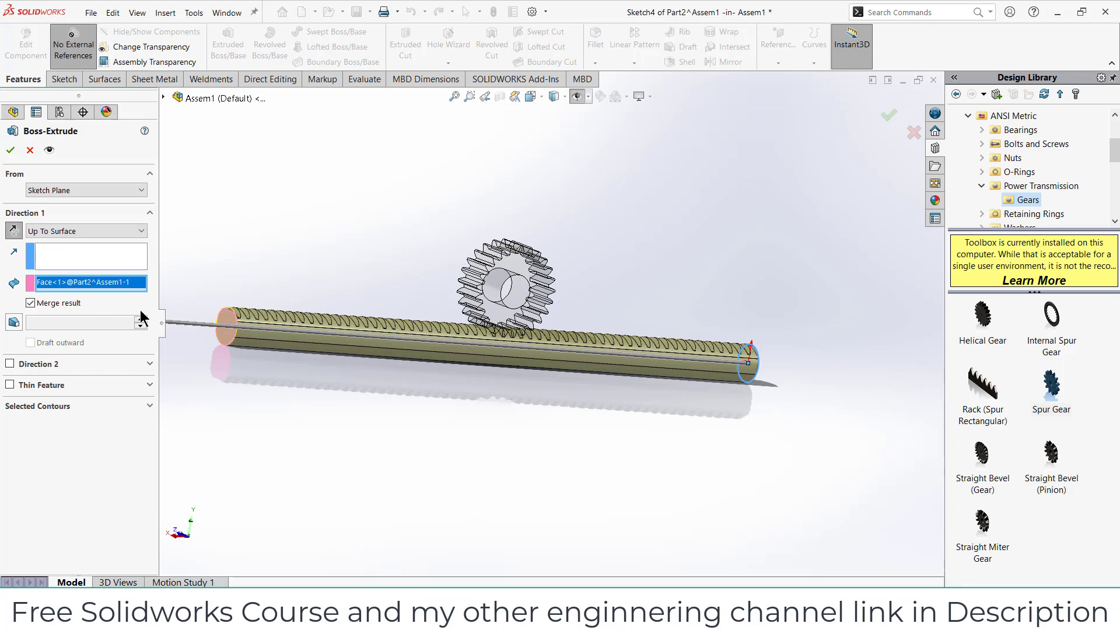
middle_click_drag(418, 337, 298, 343)
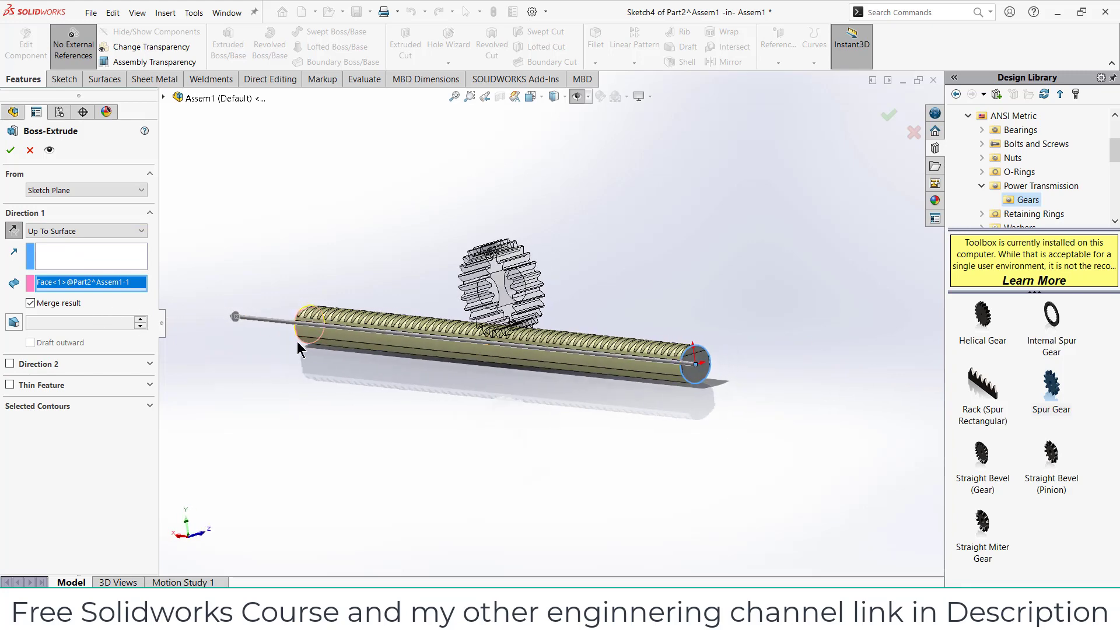
left_click(12, 150)
- Zoom to the rack's right end and view the circle sketch Normal To
scroll(671, 356, "down", 10)
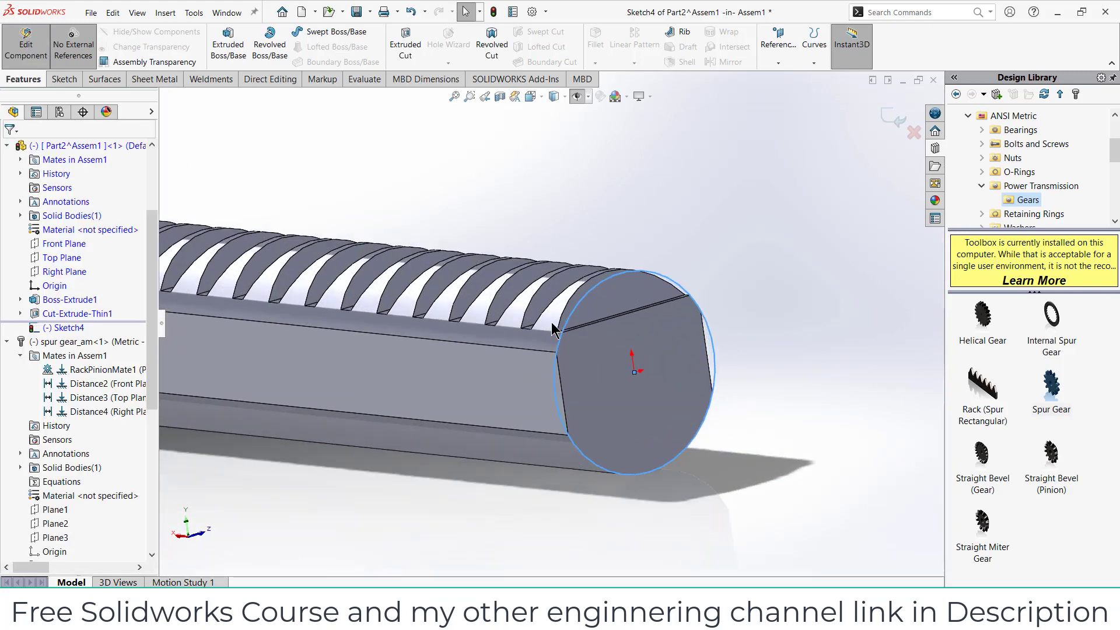
scroll(554, 330, "down", 3)
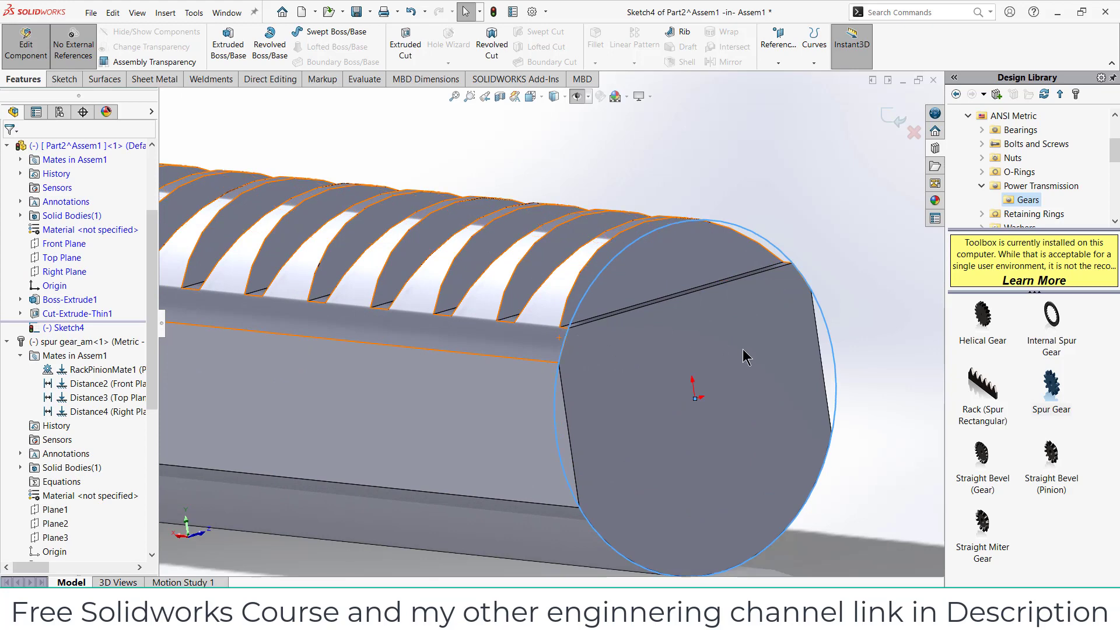
key("ctrl+8")
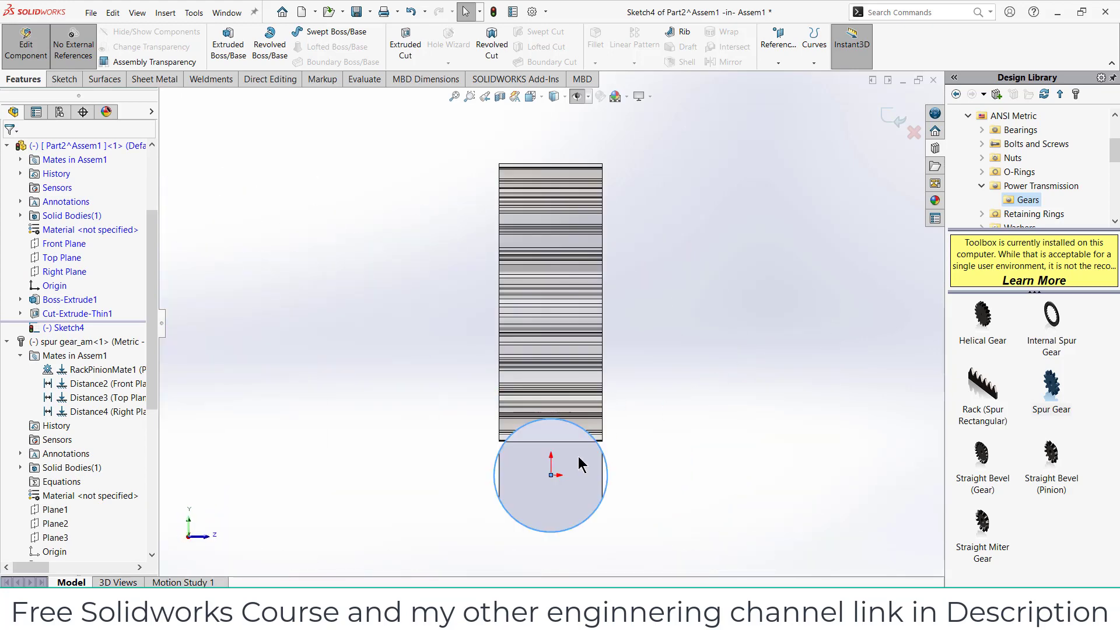
- Draw a horizontal line across the circle along the rack's top edge
scroll(569, 464, "down", 5)
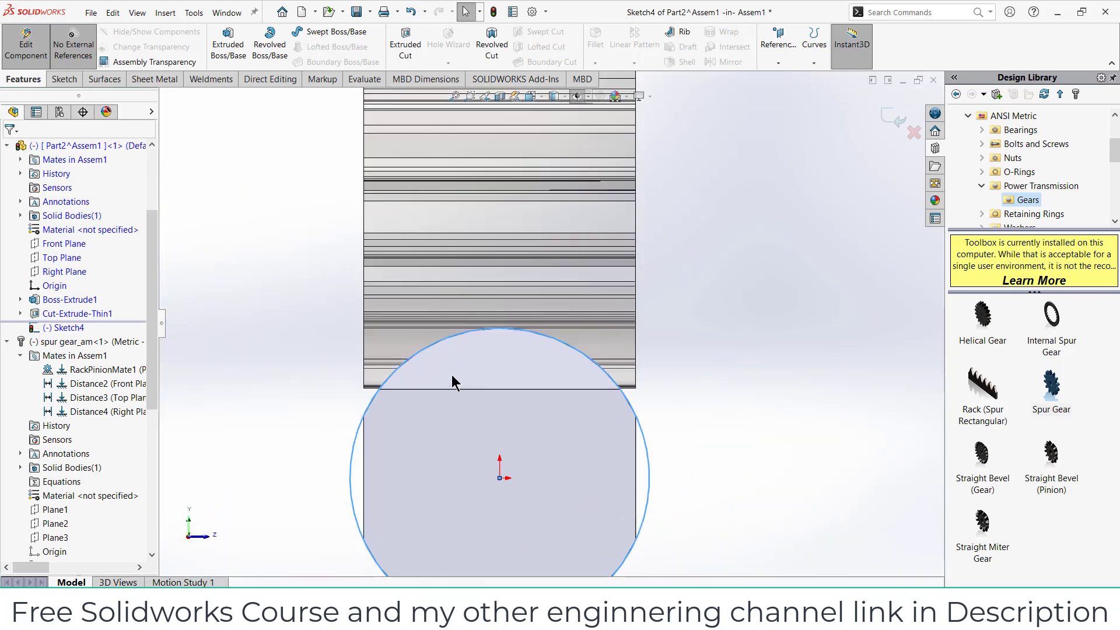
left_click(71, 79)
scroll(385, 315, "down", 4)
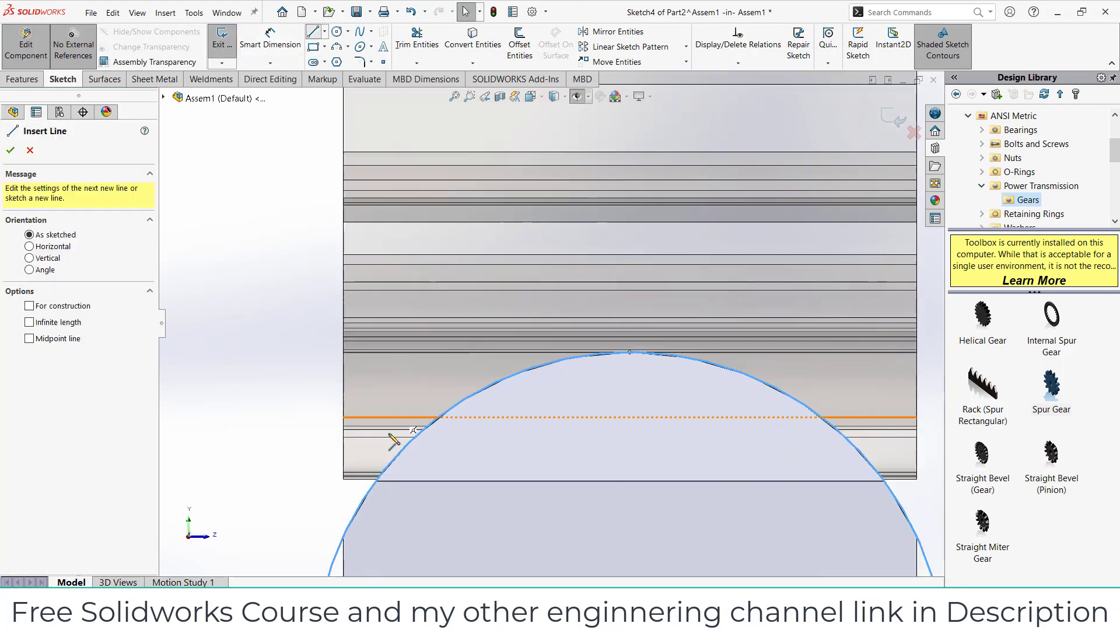
left_click(377, 480)
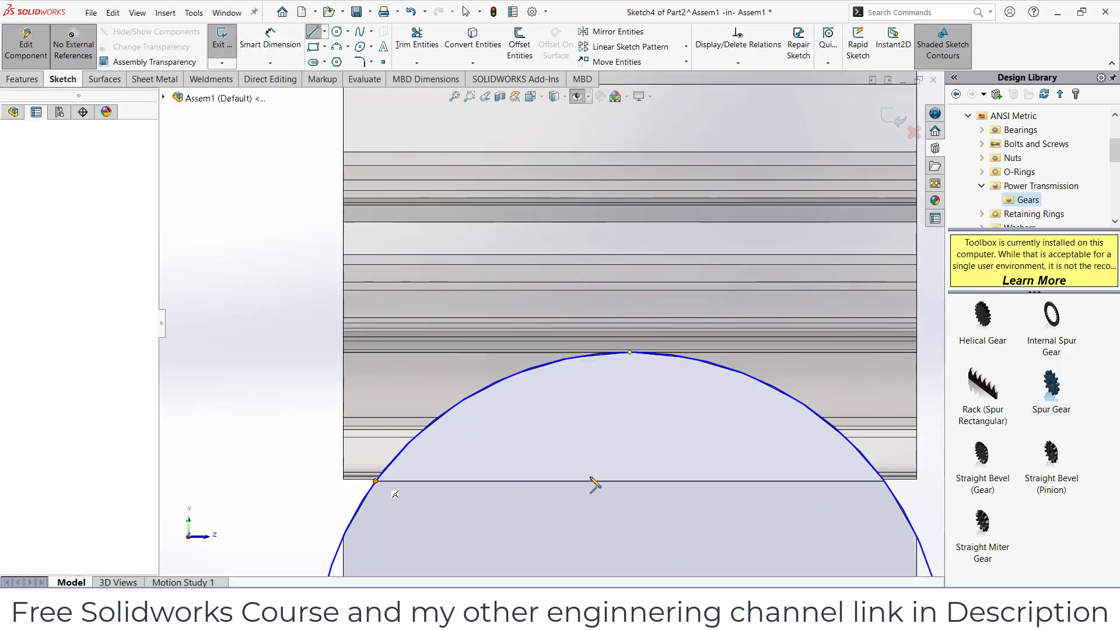
left_click(885, 482)
key("Escape")
- Power-trim away the circle's arc above the line
mouse_move(600, 390)
middle_mouse_down()
mouse_move(680, 379)
mouse_move(669, 402)
middle_mouse_up()
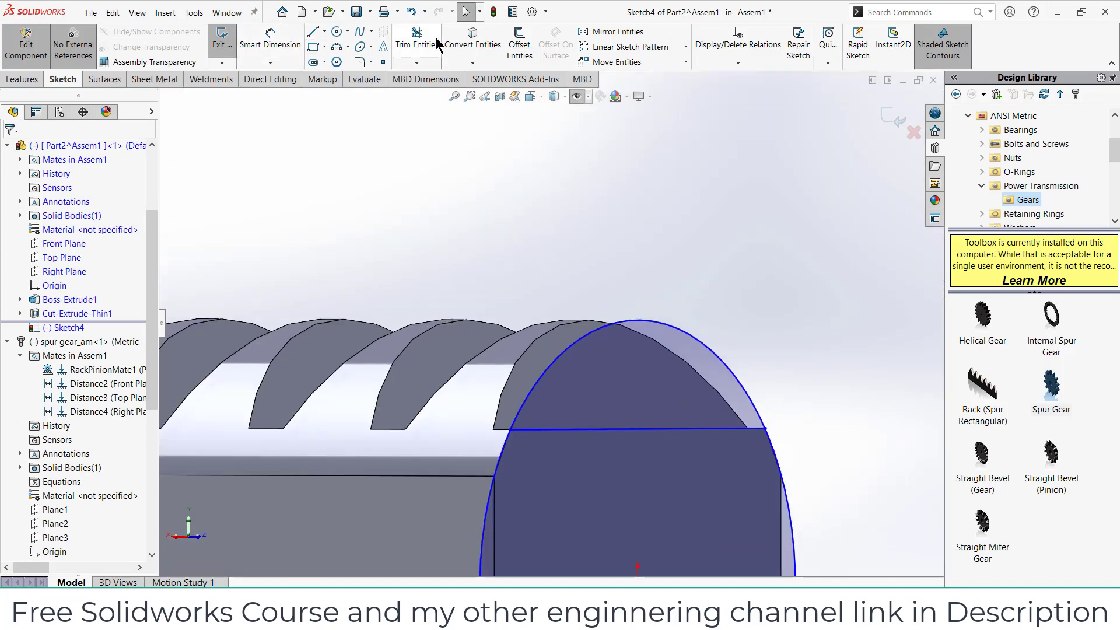
left_click(416, 41)
left_click_drag(615, 304, 620, 330)
scroll(525, 311, "up", 3)
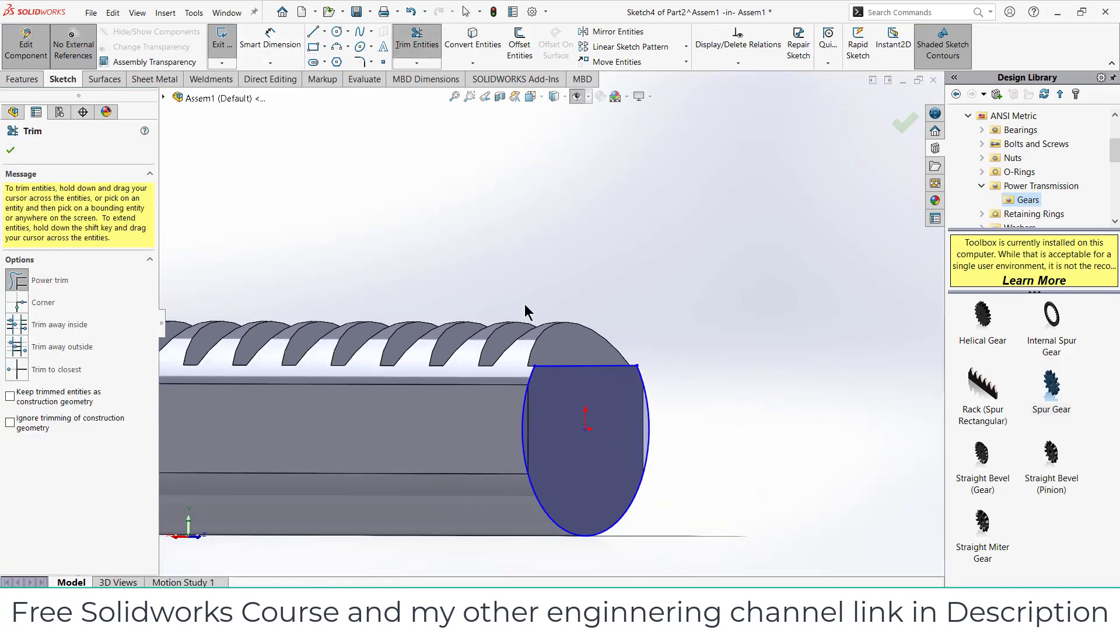
left_click(17, 79)
- Extrude the flat-topped profile reversed, Up To Surface at the rack's far end face
left_click(228, 43)
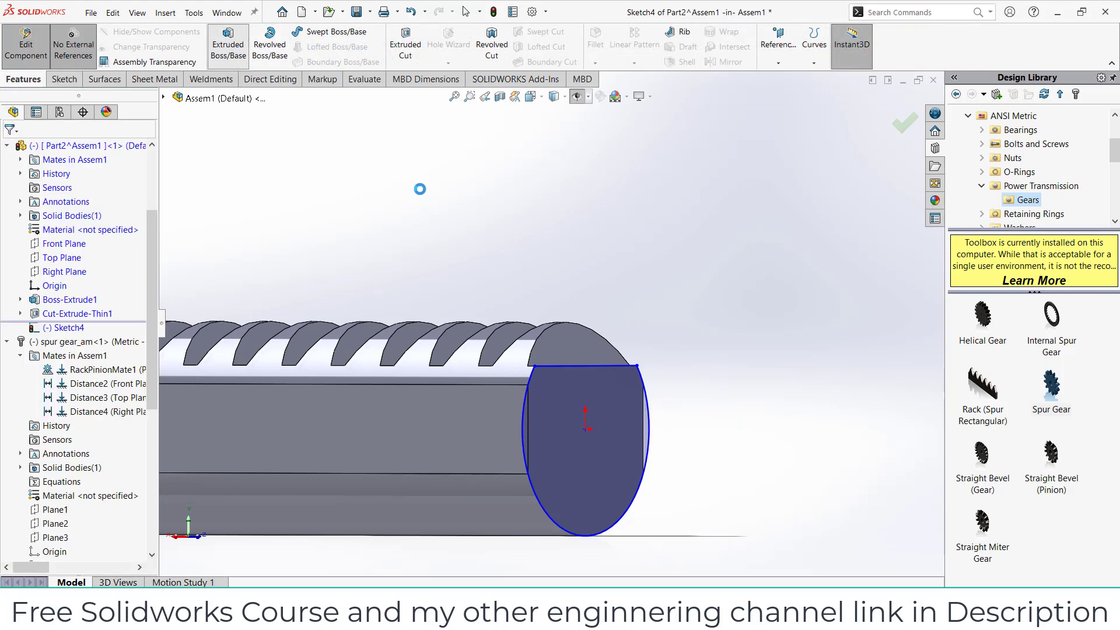
scroll(616, 347, "up", 5)
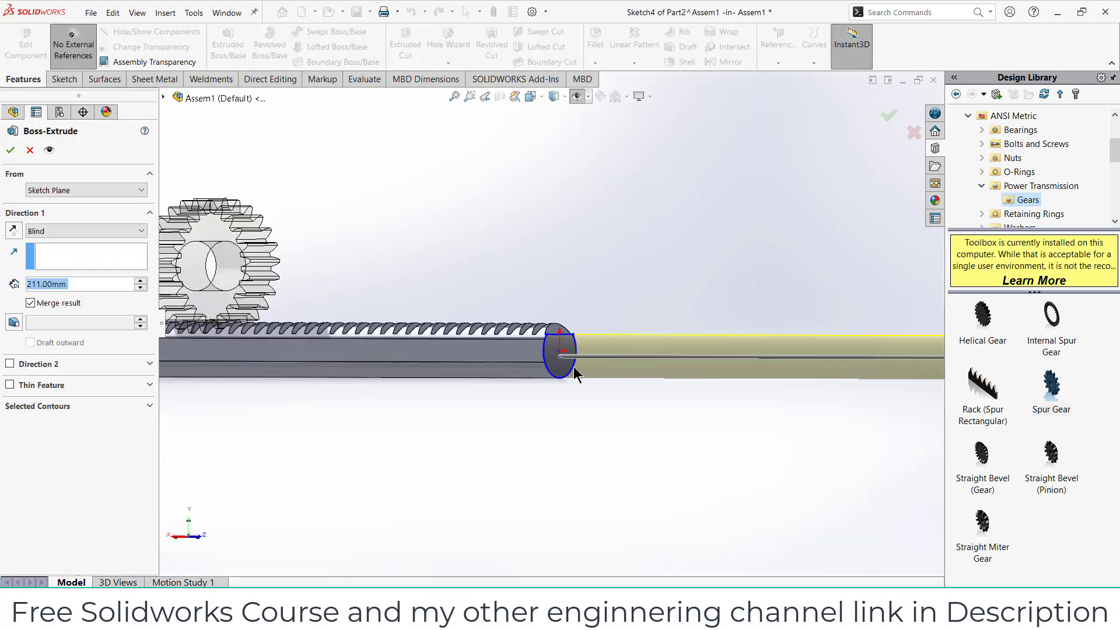
left_click(13, 232)
middle_click_drag(436, 394, 331, 334)
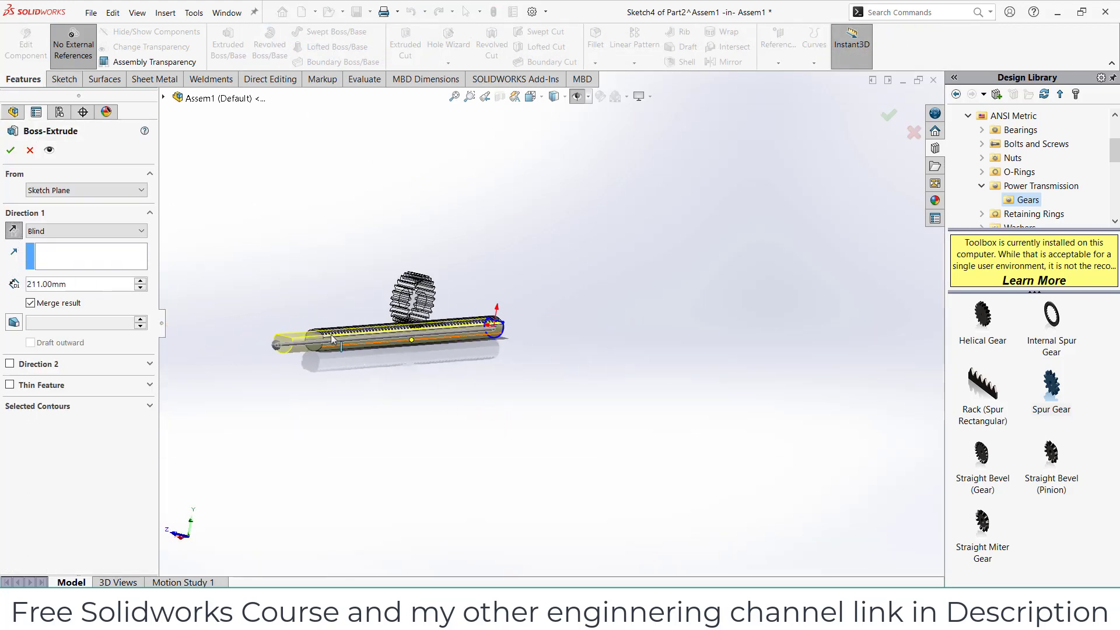
scroll(331, 334, "down", 5)
left_click(100, 232)
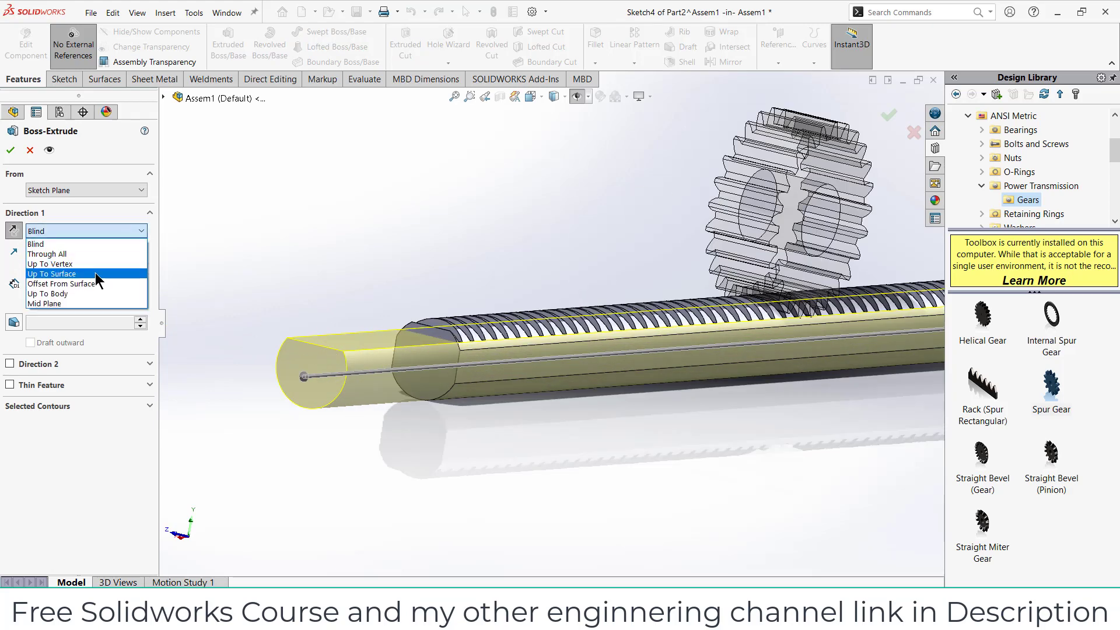
left_click(96, 273)
left_click(435, 359)
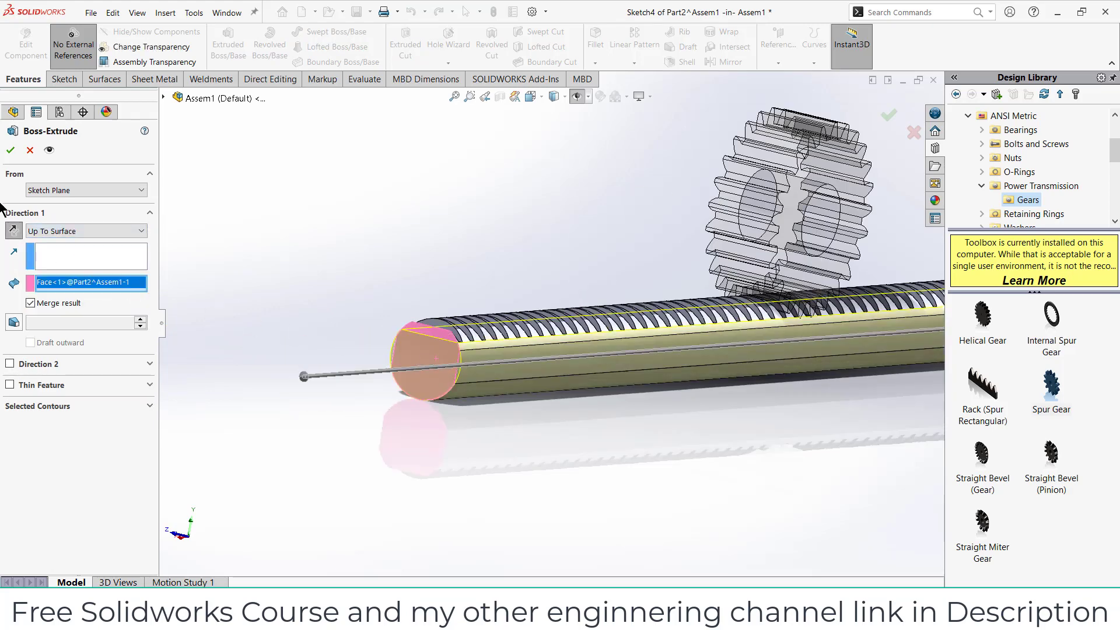
left_click(13, 151)
middle_click_drag(380, 300, 308, 299)
scroll(440, 327, "up", 3)
- Exit Edit Component on the rack to return to the assembly
left_click(898, 123)
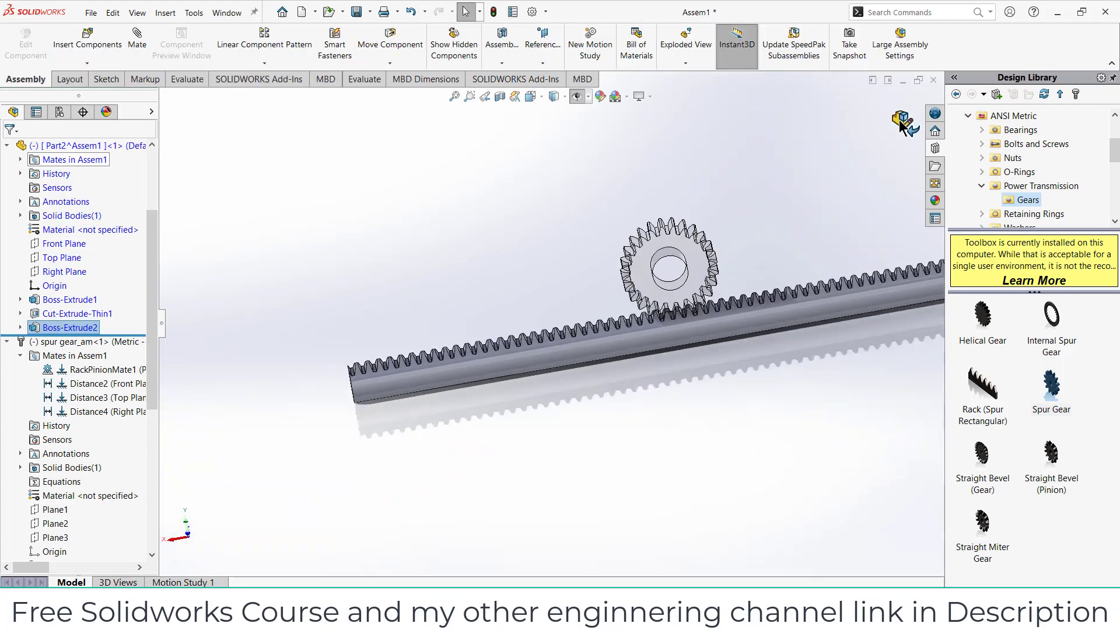
scroll(490, 286, "up", 4)
scroll(564, 354, "up", 1)
middle_click_drag(563, 354, 542, 353)
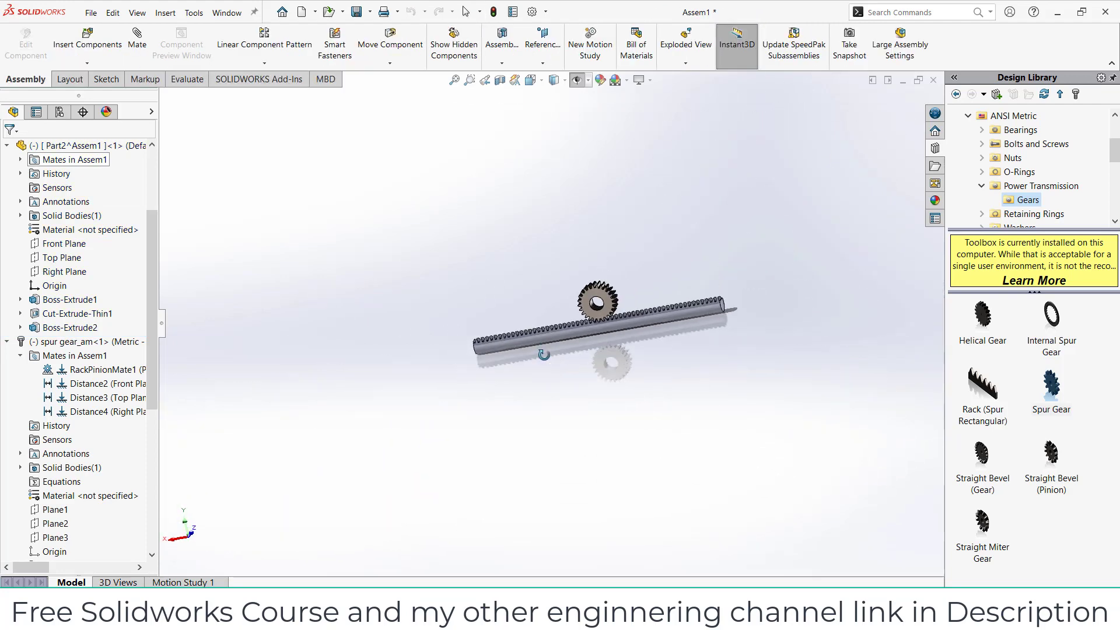
scroll(724, 317, "down", 2)
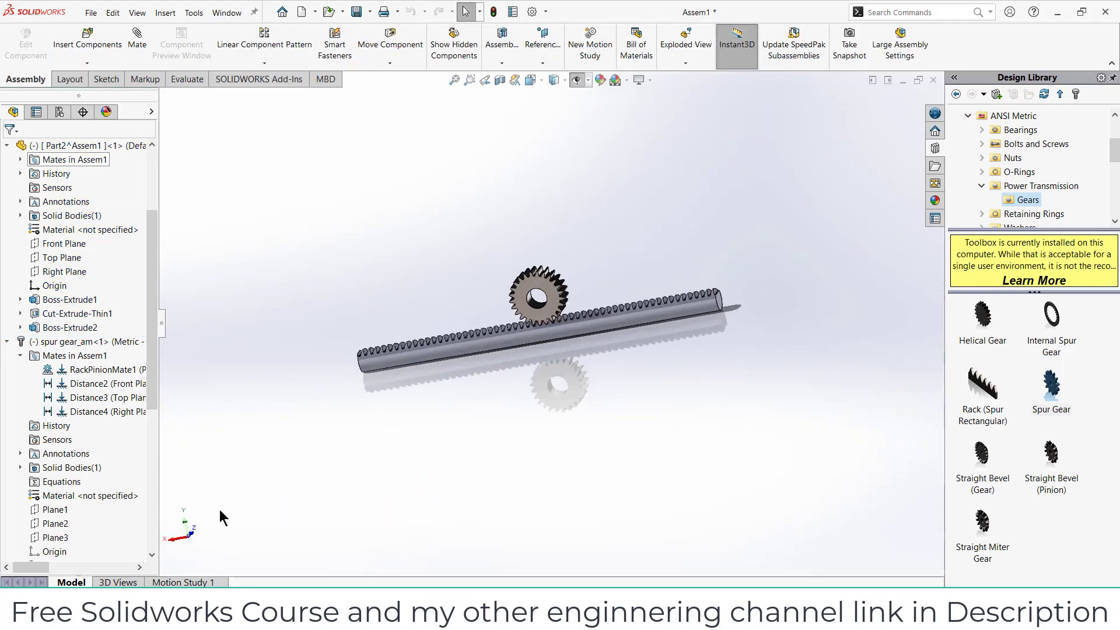
- Play and stop Motion Study 1 with the reshaped rod, then return to the Model view
left_click(201, 578)
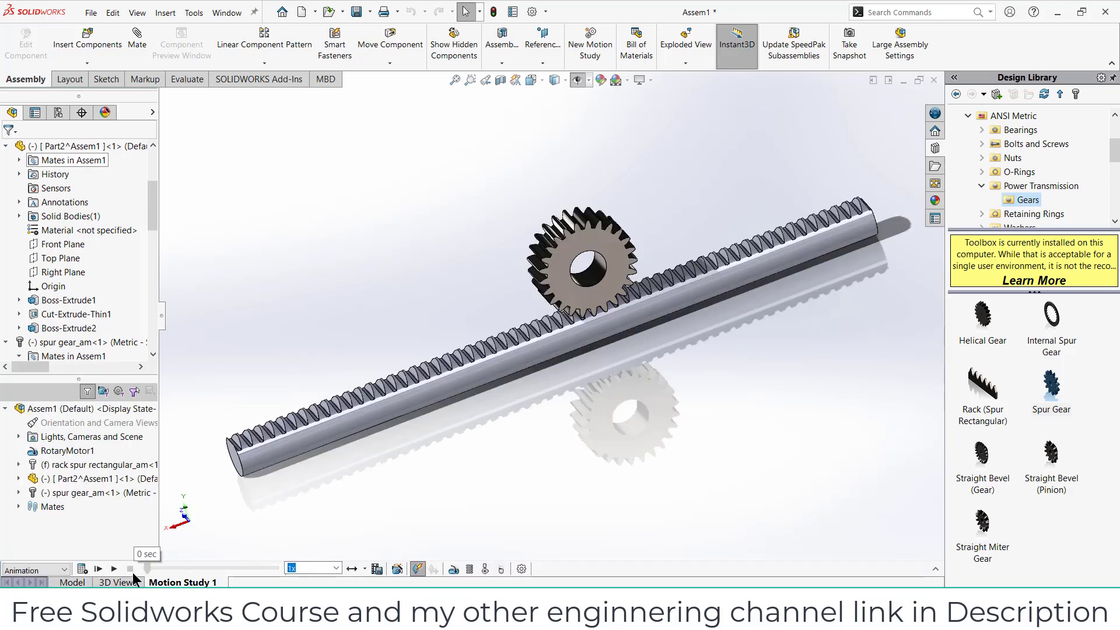
left_click(114, 569)
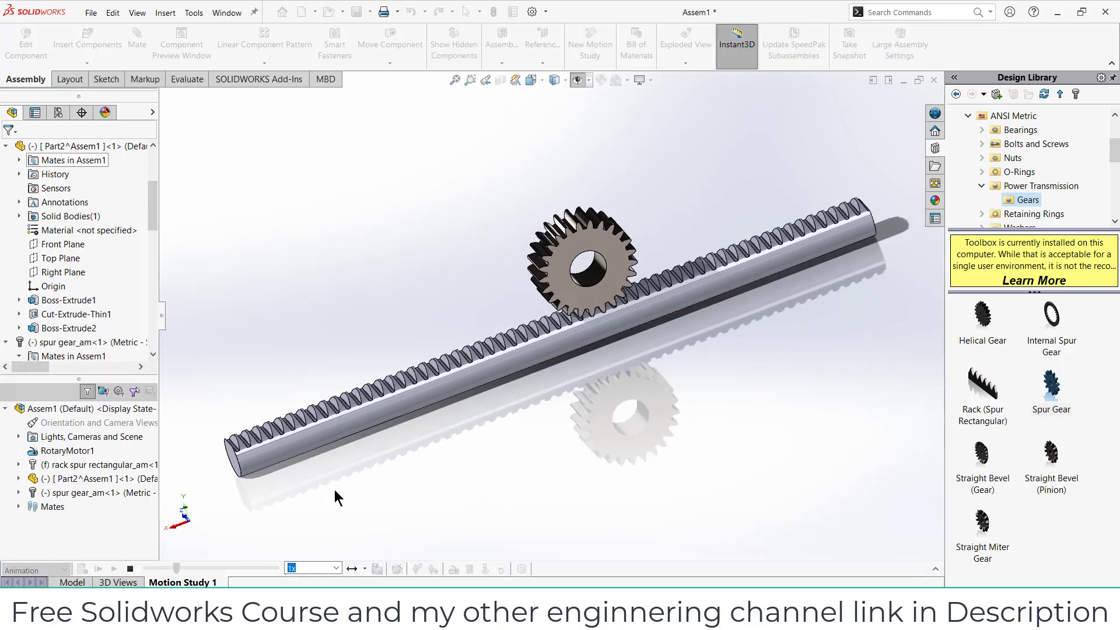
left_click(127, 569)
left_click(72, 583)
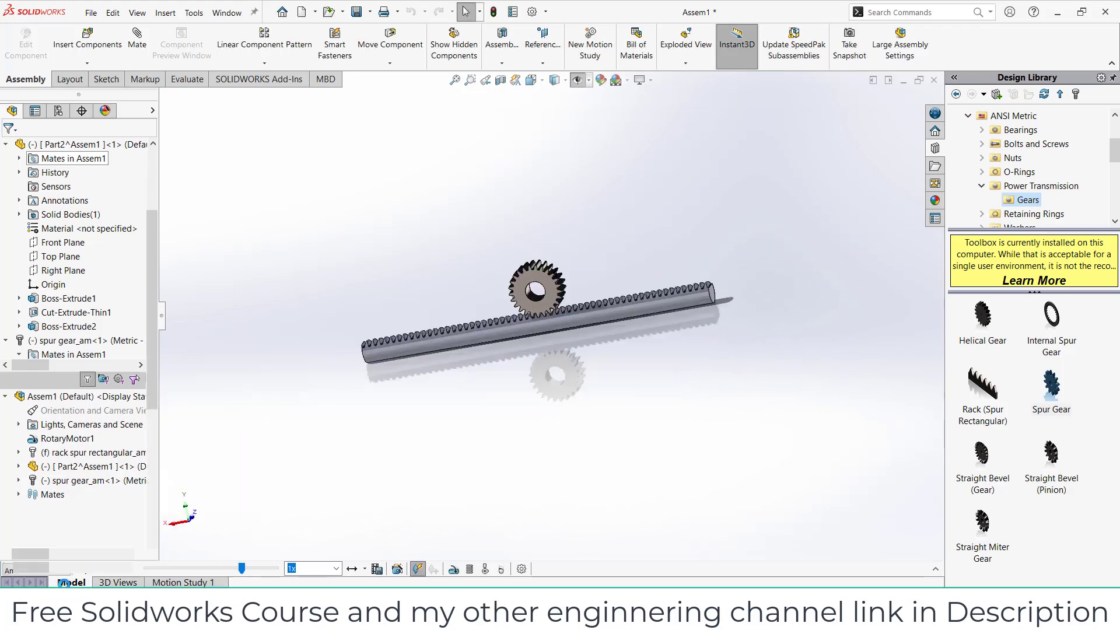
scroll(65, 458, "down", 7)
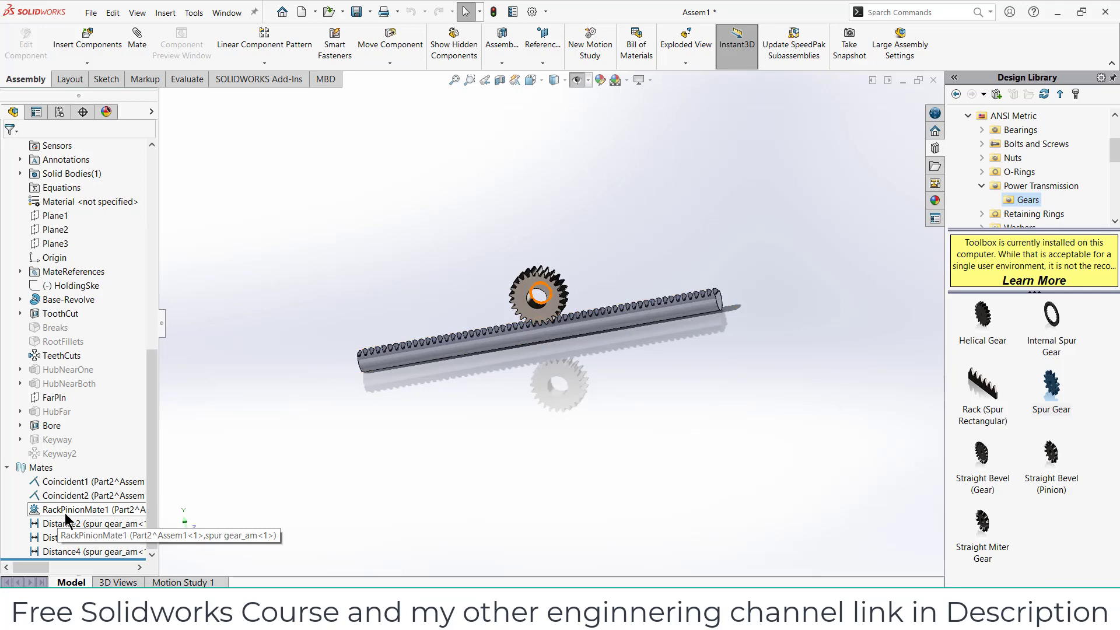
left_click(65, 511)
scroll(619, 283, "down", 3)
scroll(743, 352, "down", 5)
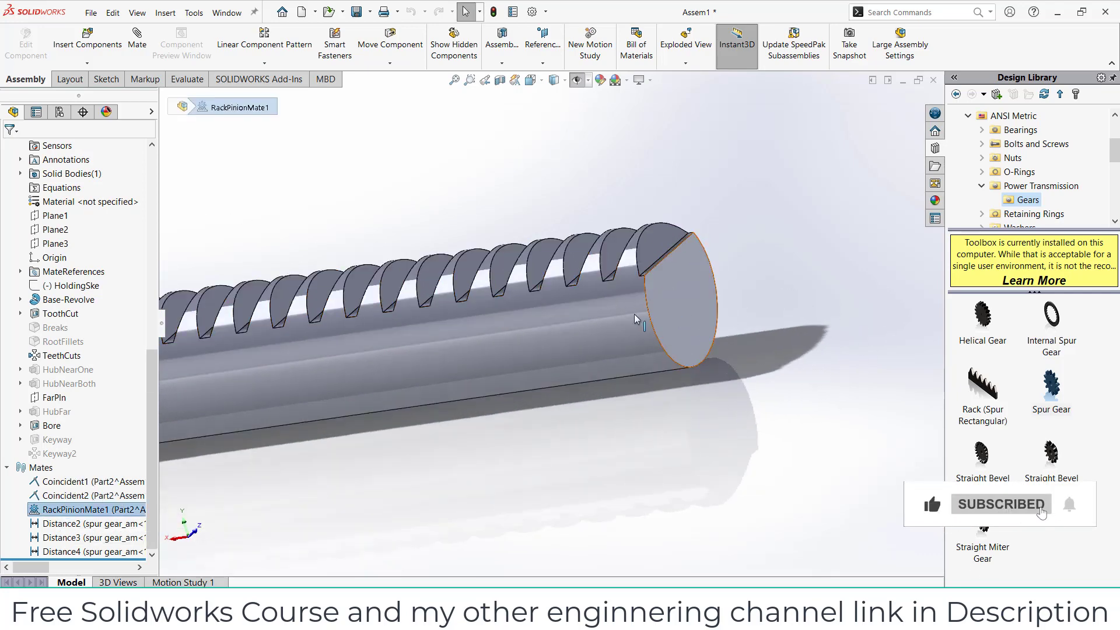
scroll(623, 330, "up", 10)
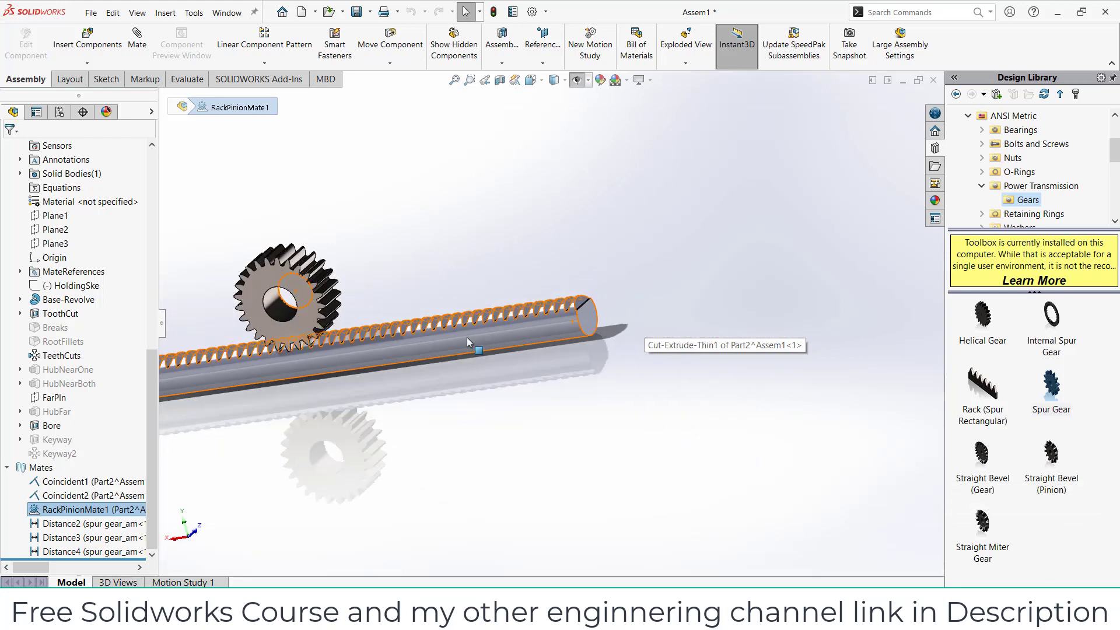
middle_click_drag(511, 322, 467, 324)
scroll(376, 336, "down", 2)
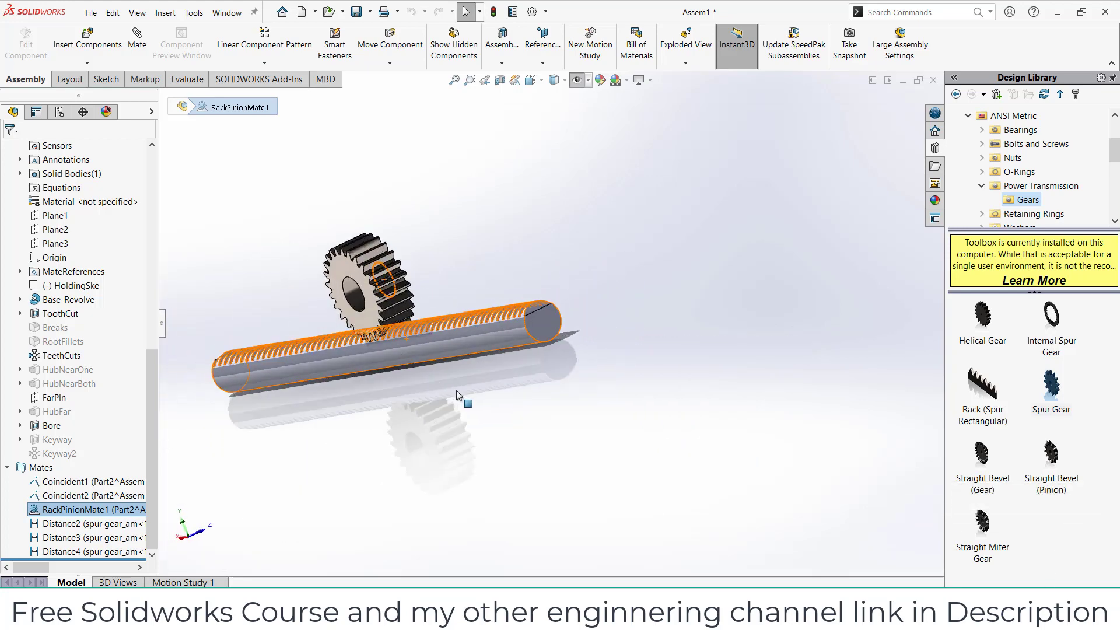
scroll(456, 390, "up", 2)
scroll(389, 338, "down", 2)
middle_click_drag(390, 337, 465, 328)
scroll(516, 354, "up", 2)
middle_click_drag(516, 355, 407, 337)
left_click(510, 393)
scroll(469, 302, "down", 3)
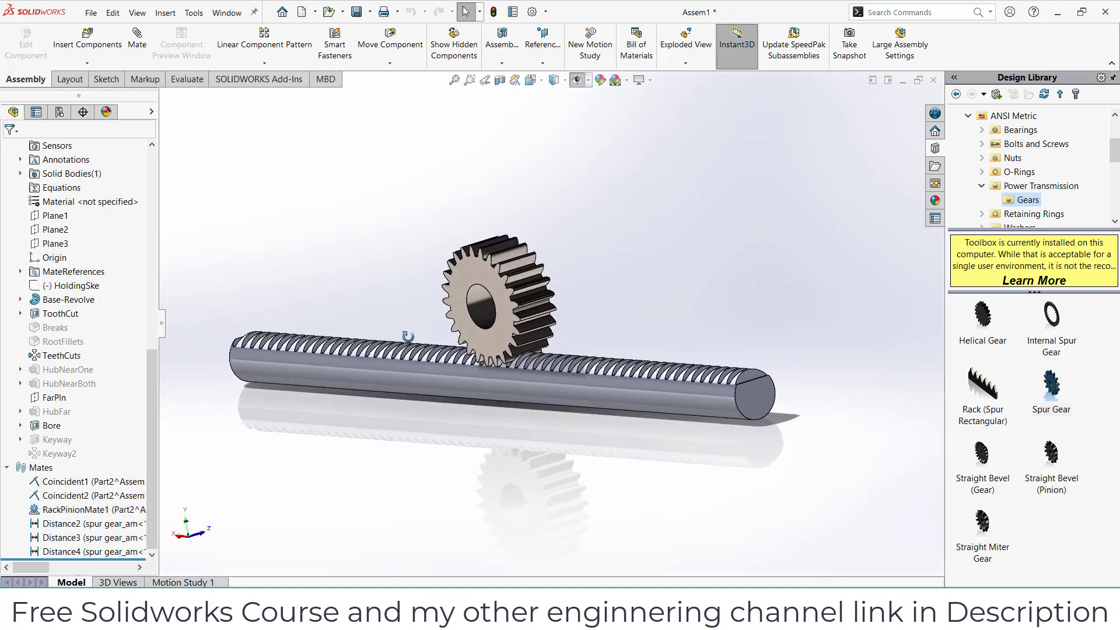